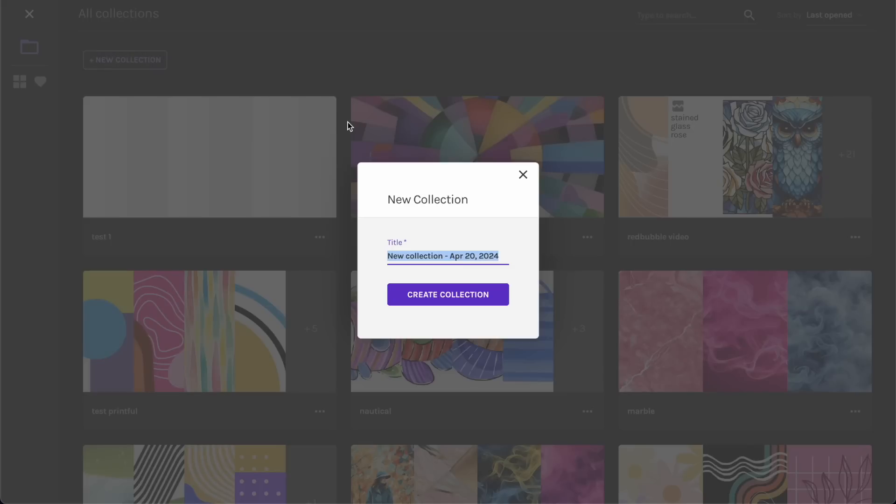
- Create a collection titled "test for filming" and choose the blue-purple library image with white spots and black lines as its source
{"action": "type", "text": "test for filming"}
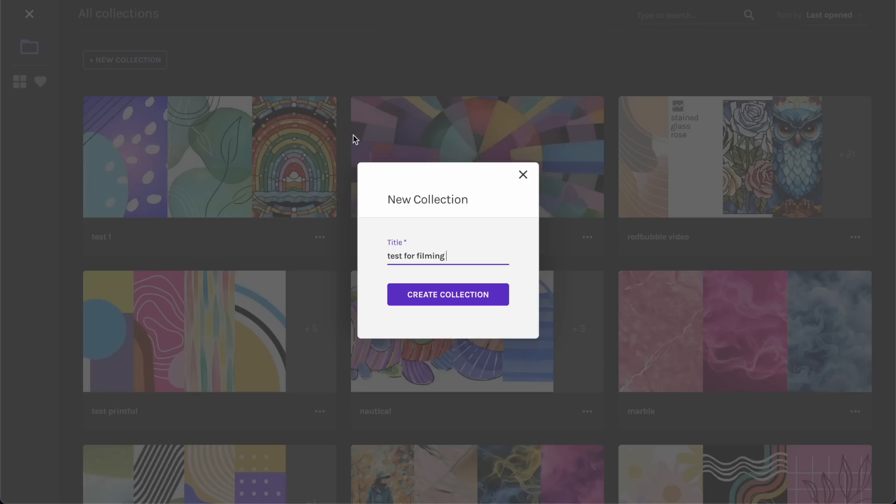
{"action": "left_click", "coordinate": [426, 299]}
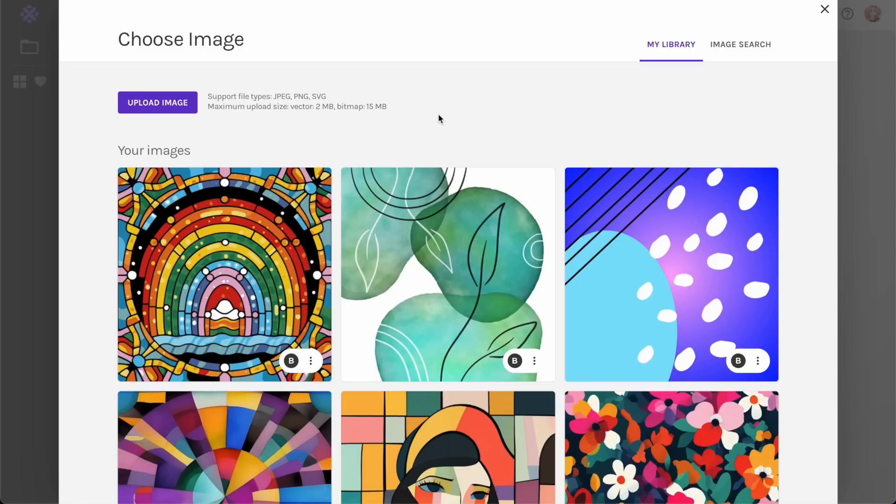
{"action": "left_click", "coordinate": [181, 109]}
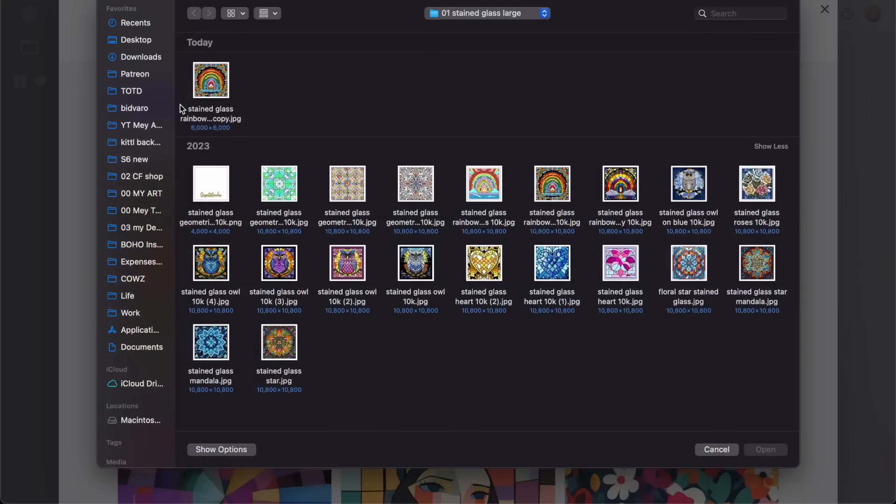
{"action": "key", "text": "Escape"}
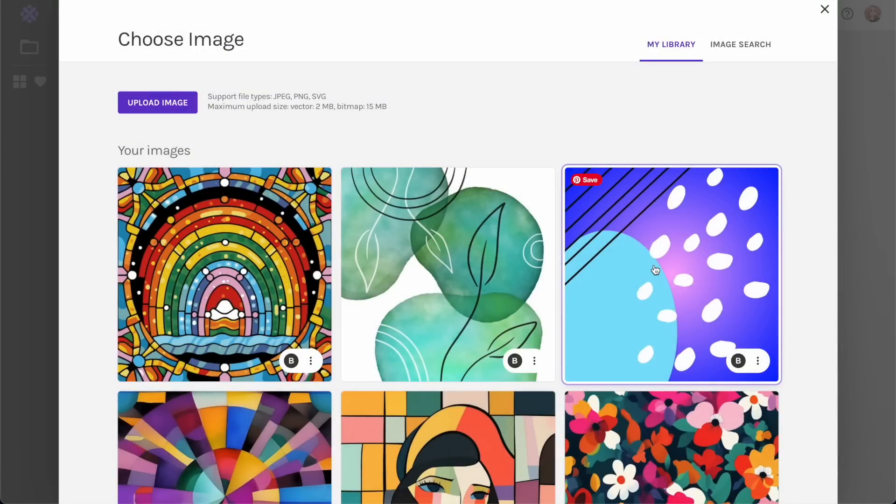
{"action": "left_click", "coordinate": [671, 280]}
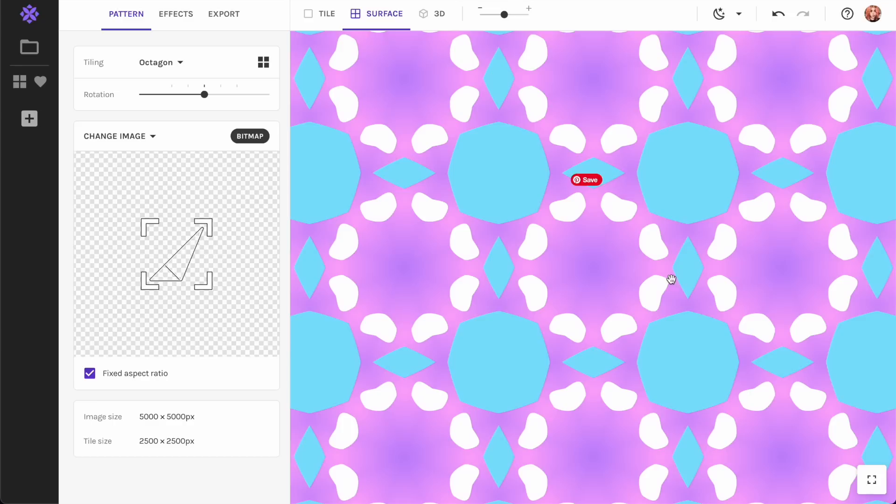
- Change the source image to the green watercolor leaves from the library, followed by the stained glass rainbow
{"action": "left_click", "coordinate": [133, 137]}
{"action": "left_click", "coordinate": [166, 124]}
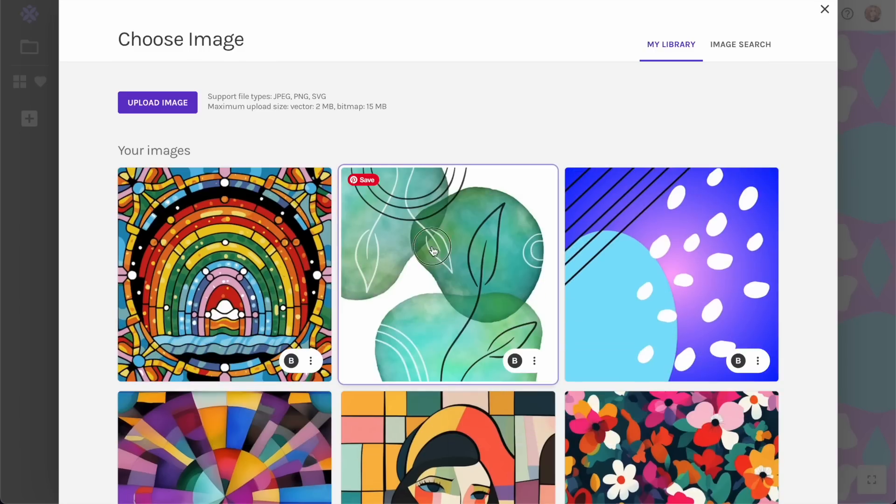
{"action": "left_click", "coordinate": [433, 251]}
{"action": "left_click", "coordinate": [136, 138]}
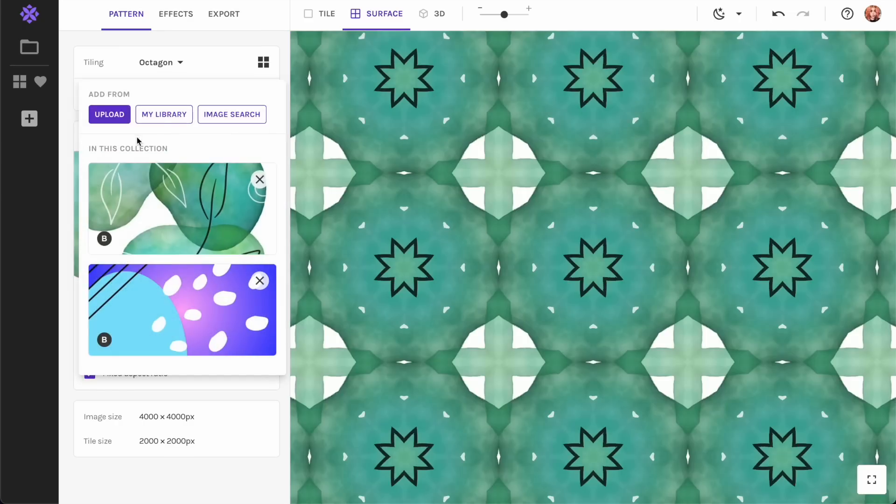
{"action": "left_click", "coordinate": [164, 114]}
{"action": "left_click", "coordinate": [252, 247]}
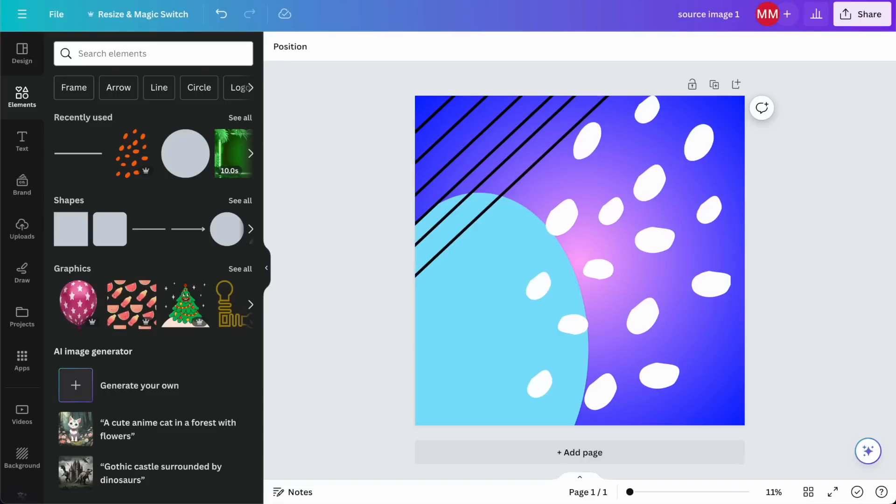
- In Canva, examine how "source image 1" is built by selecting its black lines, blue circle, background color and white spots
{"action": "left_click", "coordinate": [434, 121]}
{"action": "left_click", "coordinate": [447, 131]}
{"action": "left_click", "coordinate": [472, 142]}
{"action": "left_click", "coordinate": [512, 344]}
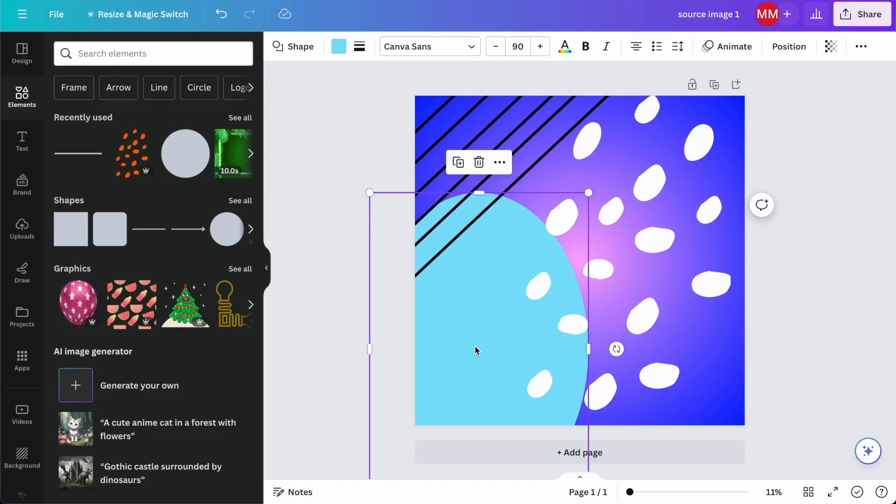
{"action": "left_click", "coordinate": [731, 352]}
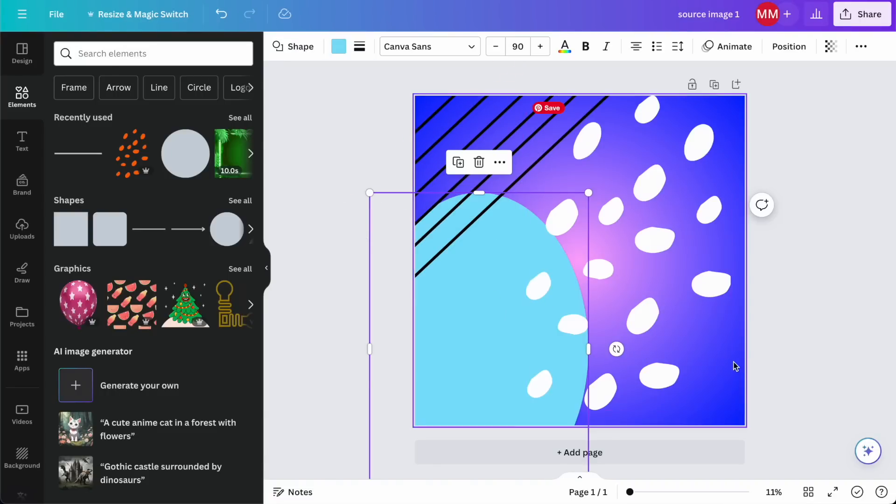
{"action": "left_click", "coordinate": [278, 46]}
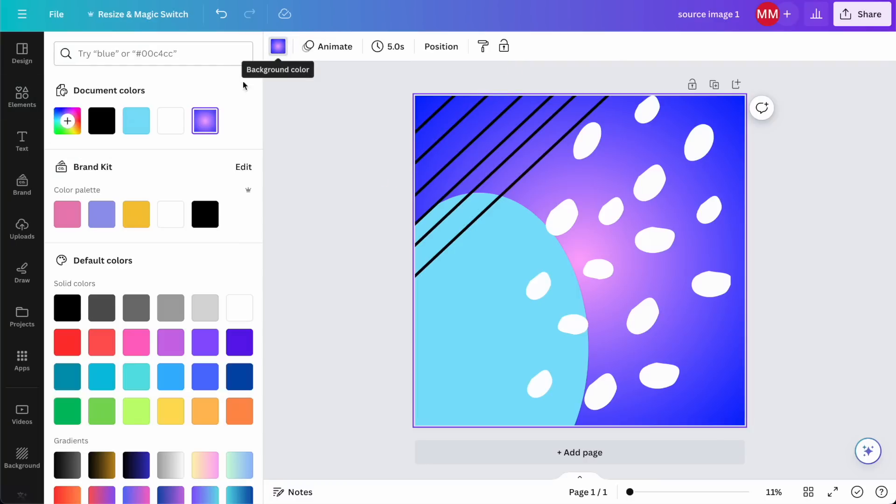
{"action": "left_click", "coordinate": [611, 171]}
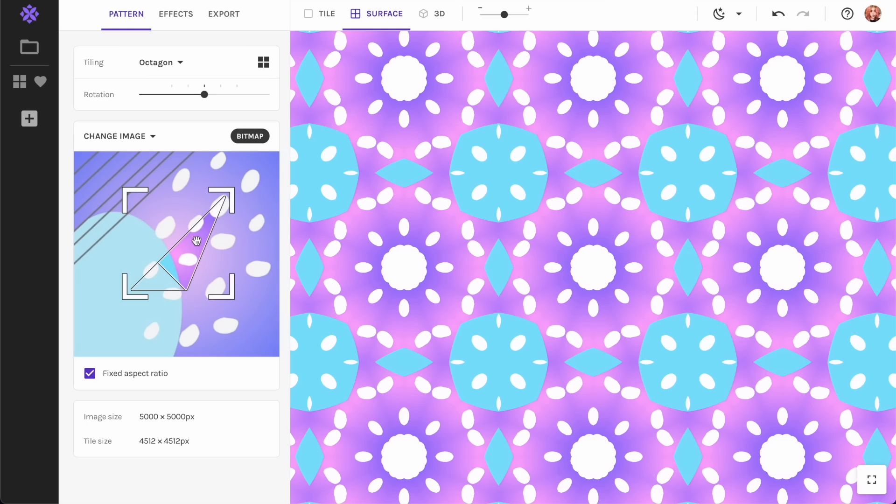
- In the pattern editor, move the sampling area over the black lines and the blue circle's upper edge, and set the tiling to Cross Brick
{"action": "left_click_drag", "start_coordinate": [224, 204], "coordinate": [185, 220]}
{"action": "left_click_drag", "start_coordinate": [160, 256], "coordinate": [131, 207]}
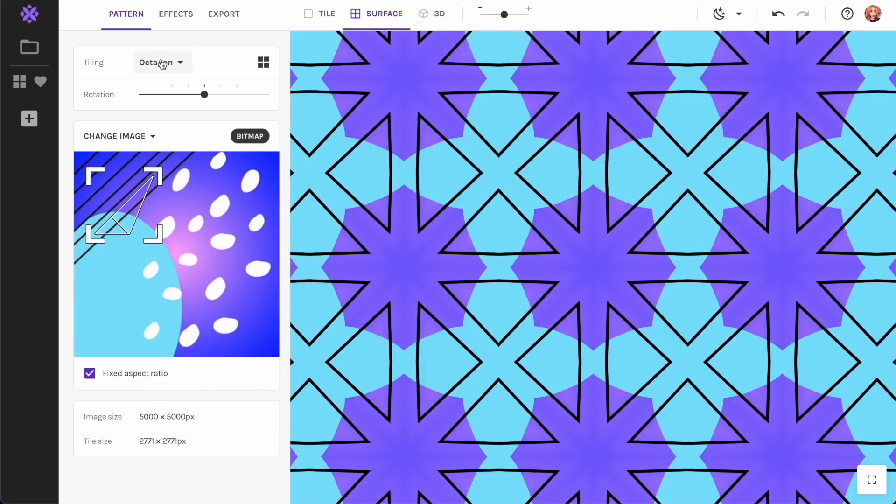
{"action": "left_click", "coordinate": [162, 64]}
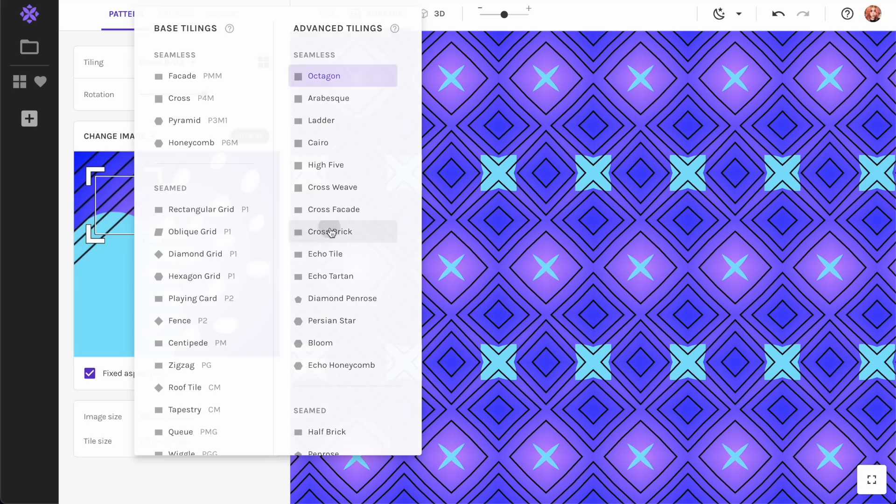
{"action": "left_click", "coordinate": [330, 232]}
- Shrink the sampling area beside the small white spots on the image's right side and save the pattern to the collection
{"action": "left_click_drag", "start_coordinate": [130, 205], "coordinate": [229, 238]}
{"action": "left_click_drag", "start_coordinate": [192, 271], "coordinate": [228, 247]}
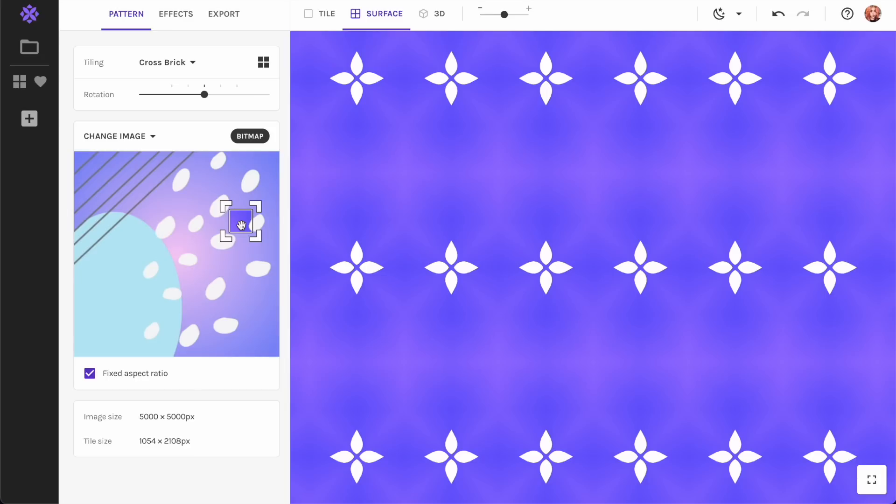
{"action": "left_click", "coordinate": [29, 118]}
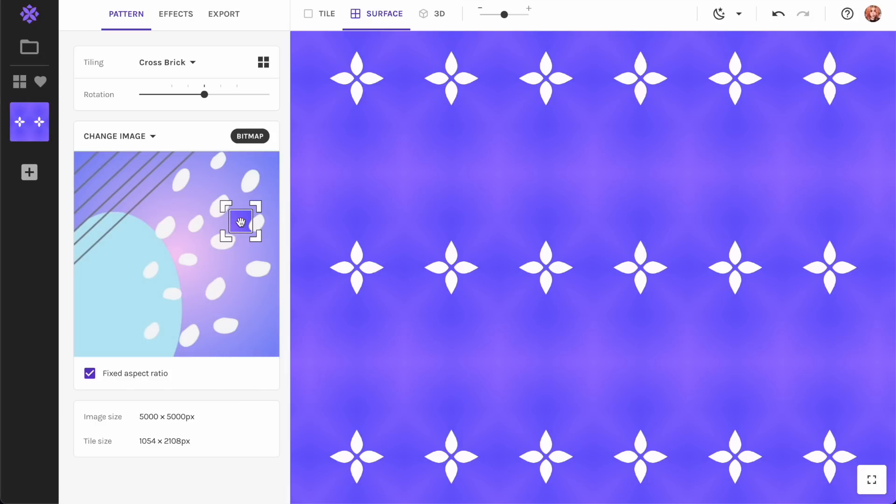
- Unlock the sampling area's aspect ratio, reshape and move it around the blue circle's edge, and save three Cross Brick pattern variations
{"action": "left_click_drag", "start_coordinate": [241, 222], "coordinate": [147, 269]}
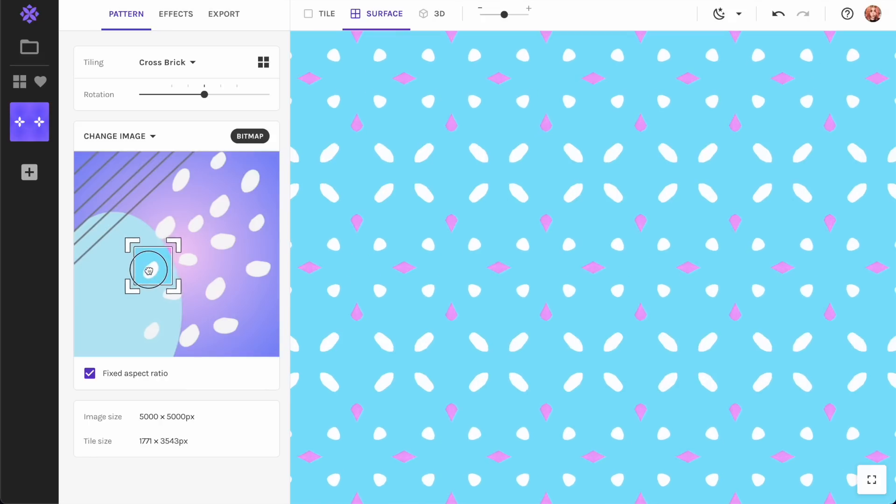
{"action": "left_click", "coordinate": [89, 374]}
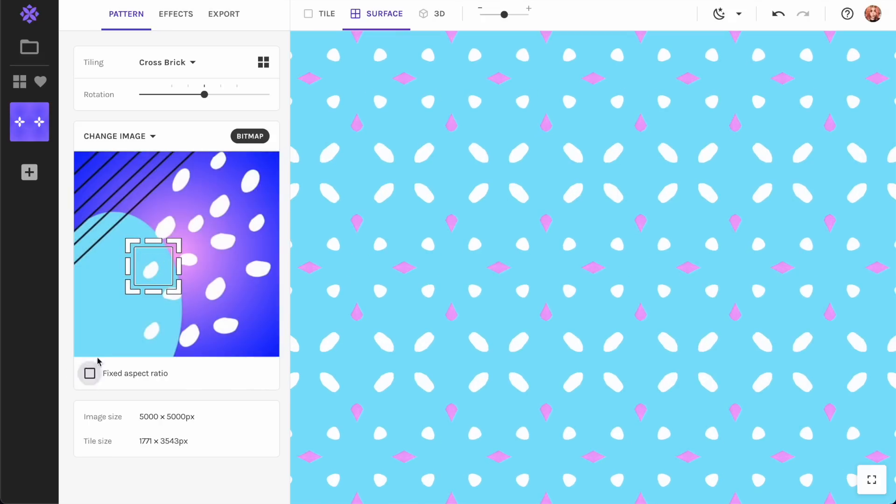
{"action": "left_click_drag", "start_coordinate": [178, 265], "coordinate": [146, 230]}
{"action": "left_click", "coordinate": [30, 173]}
{"action": "left_click", "coordinate": [30, 221]}
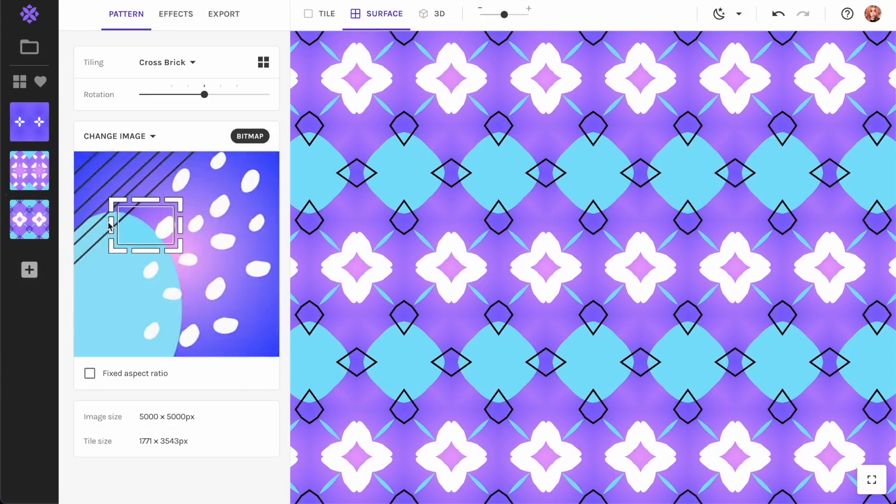
{"action": "left_click_drag", "start_coordinate": [144, 234], "coordinate": [146, 258]}
{"action": "left_click", "coordinate": [29, 270]}
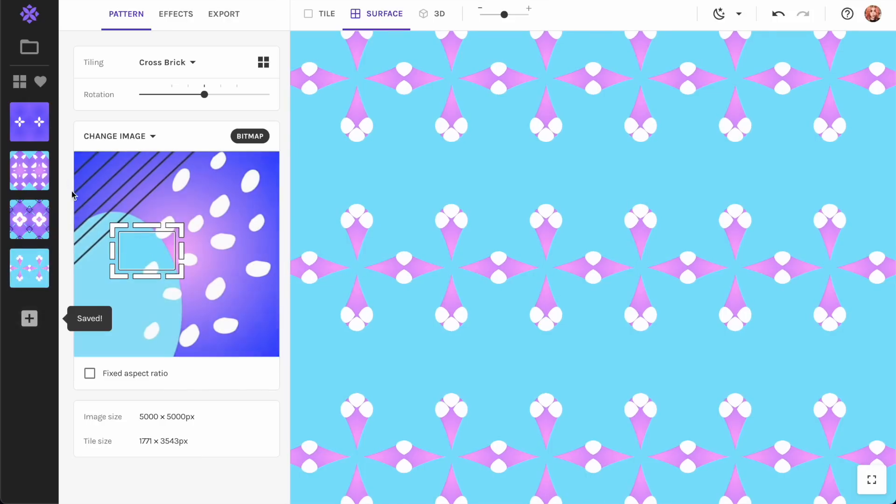
- Set the tiling to Persian Star with a fixed aspect ratio, place the sampling area over the white spots above the circle, and save the pattern
{"action": "left_click_drag", "start_coordinate": [152, 248], "coordinate": [218, 204]}
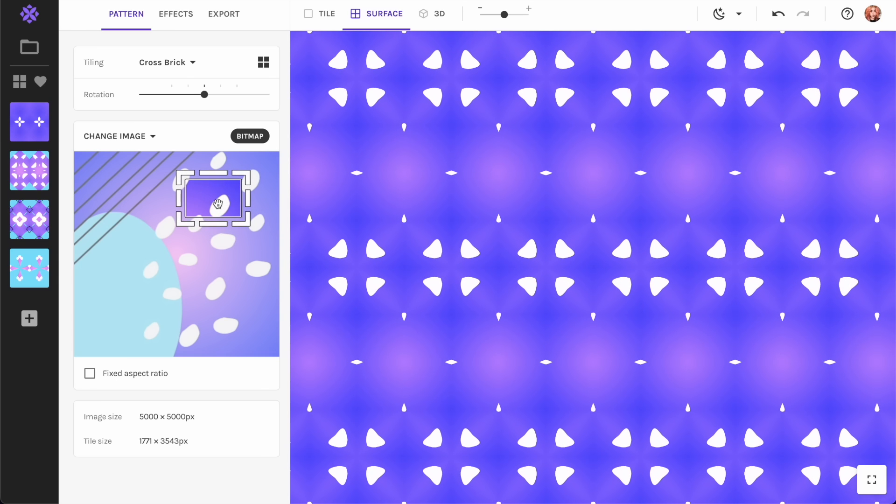
{"action": "left_click", "coordinate": [158, 62]}
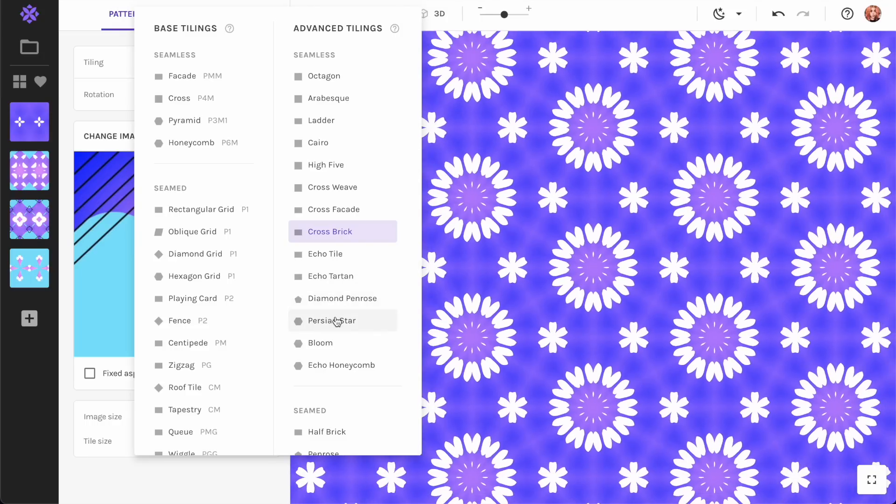
{"action": "left_click", "coordinate": [336, 321]}
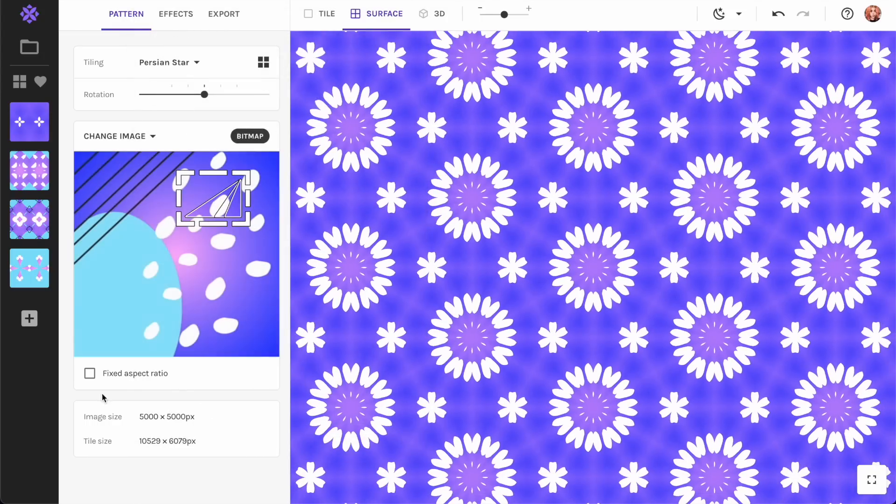
{"action": "left_click", "coordinate": [89, 374]}
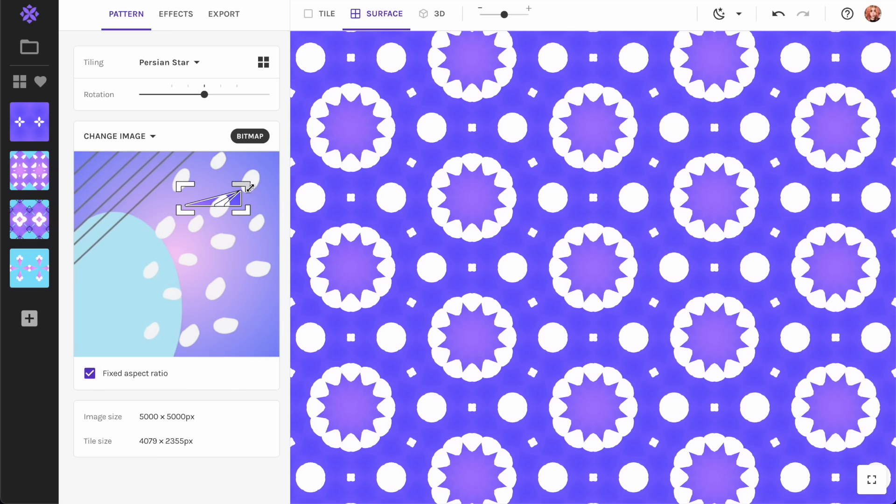
{"action": "left_click_drag", "start_coordinate": [228, 200], "coordinate": [194, 226]}
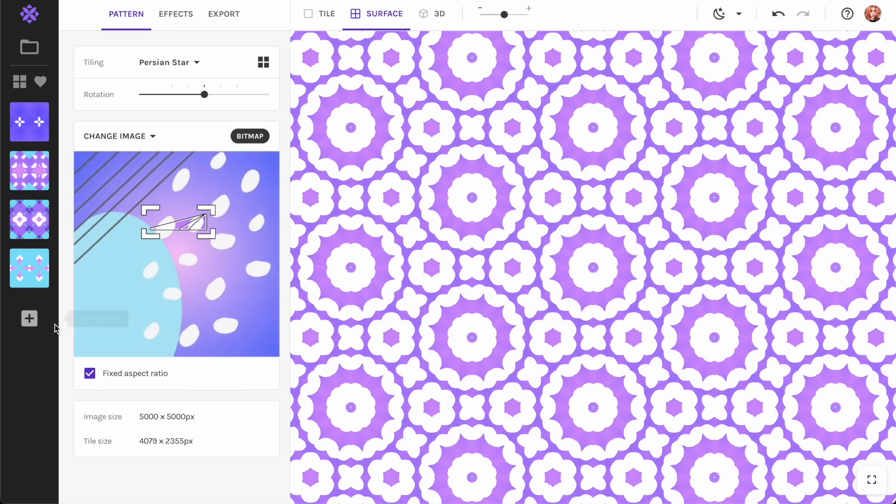
{"action": "left_click", "coordinate": [30, 320]}
- Shrink the sampling area to a tile size of about 1244 × 718 px at the white spot above the circle and save the pattern
{"action": "left_click_drag", "start_coordinate": [198, 227], "coordinate": [171, 233]}
{"action": "left_click_drag", "start_coordinate": [165, 239], "coordinate": [158, 247]}
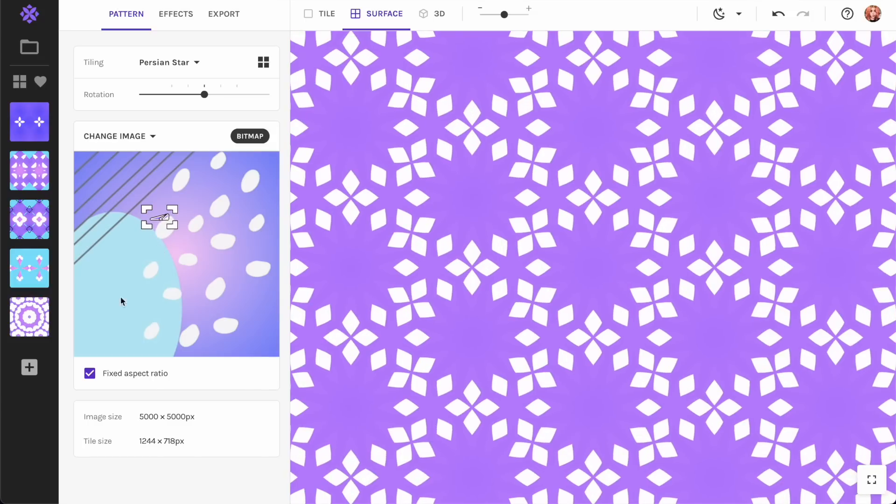
{"action": "left_click", "coordinate": [29, 368]}
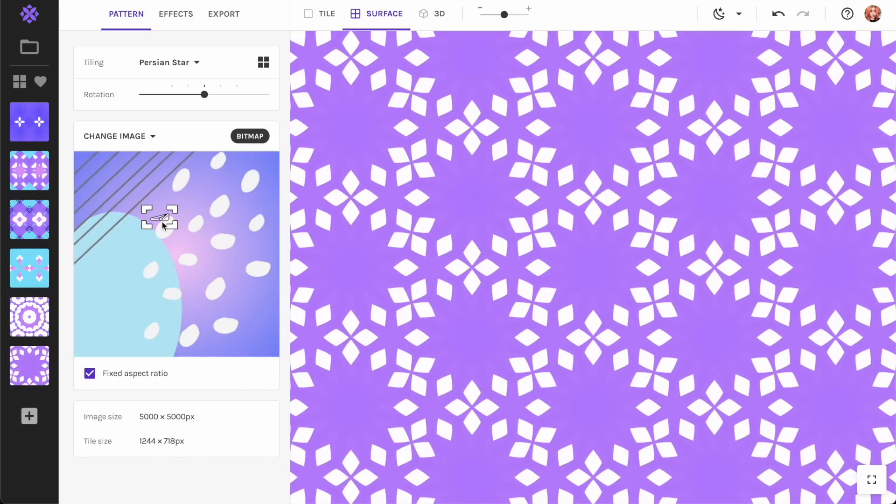
- Move the small sampling area to the white spots at the blue circle's lower edge and save two more pattern variations
{"action": "left_click_drag", "start_coordinate": [162, 218], "coordinate": [180, 330]}
{"action": "key", "text": "ctrl+s"}
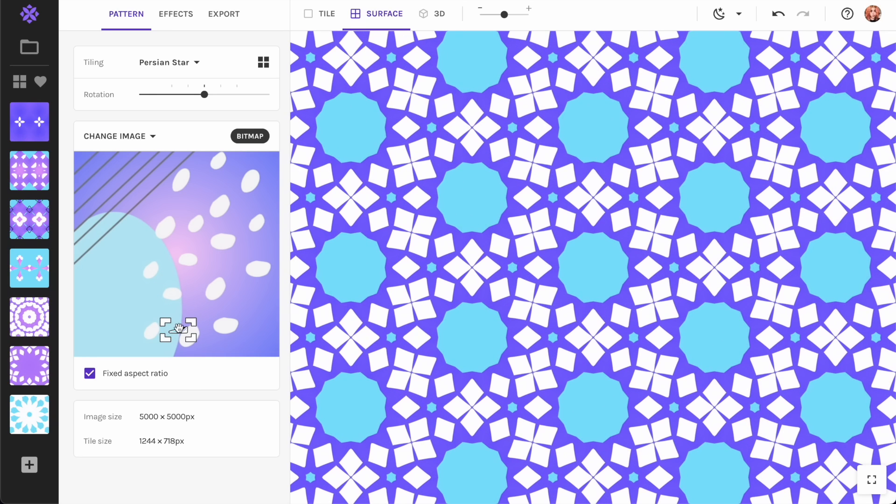
{"action": "key", "text": "ctrl+s"}
- Save one pattern with the sampling area enlarged across the circle's upper edge and another sampled from the image's upper-right corner
{"action": "left_click_drag", "start_coordinate": [180, 322], "coordinate": [190, 208]}
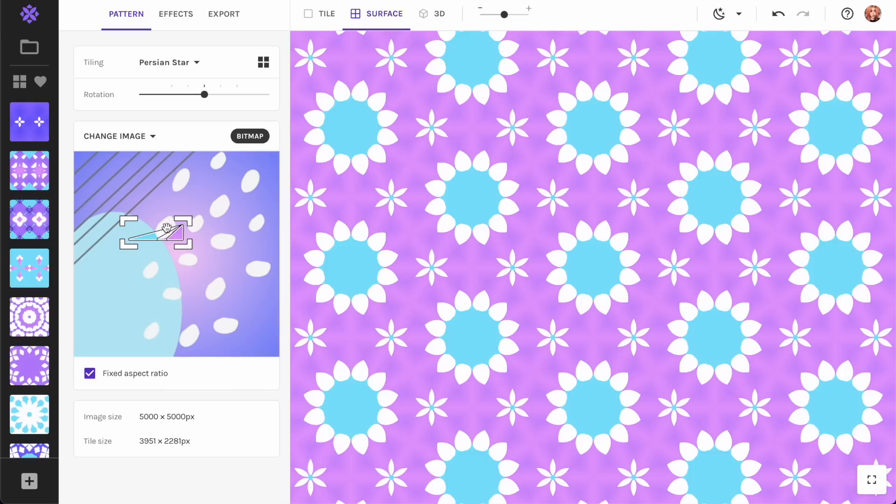
{"action": "left_click", "coordinate": [30, 480]}
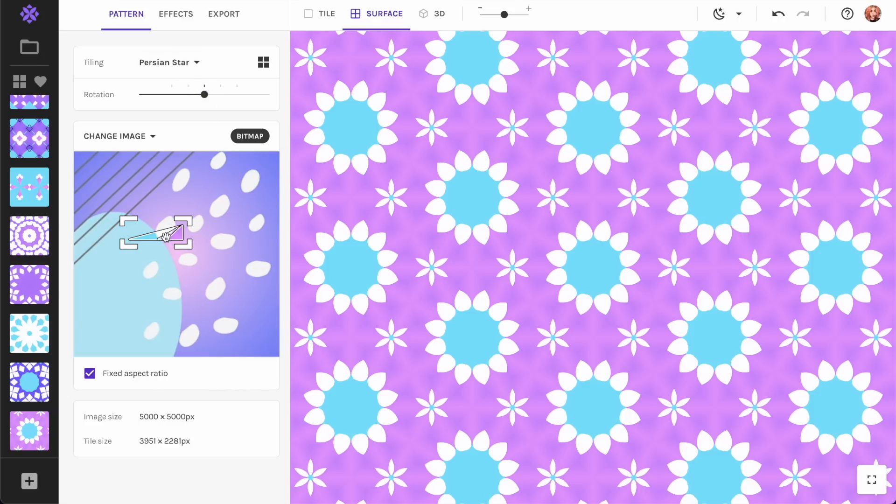
{"action": "left_click_drag", "start_coordinate": [166, 238], "coordinate": [239, 173]}
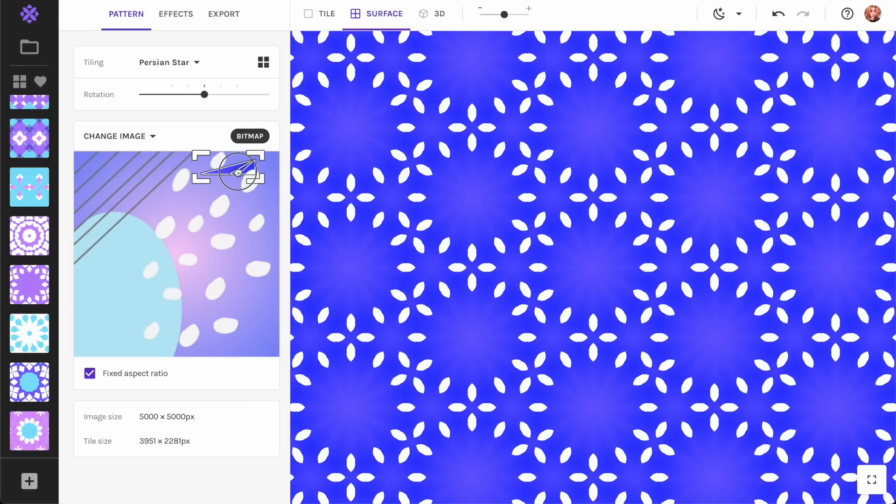
{"action": "left_click", "coordinate": [29, 481]}
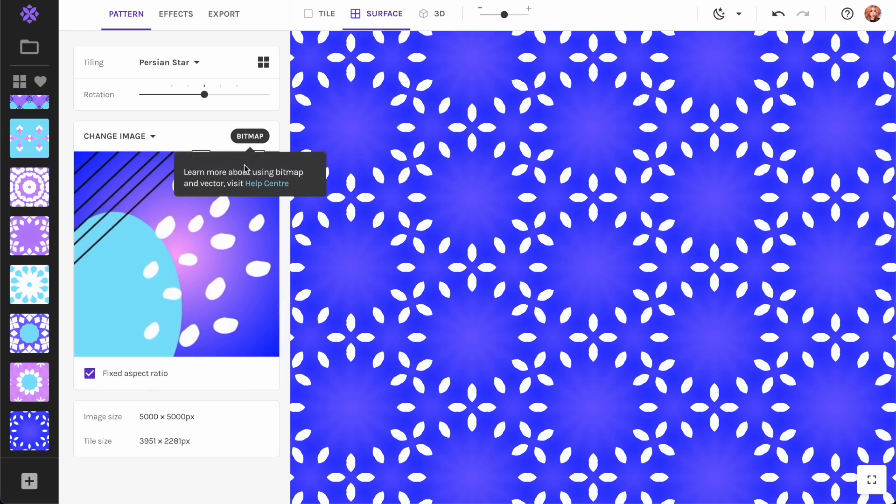
- Move the sampling area to the blue circle's right edge and save the resulting Persian Star patterns
{"action": "left_click_drag", "start_coordinate": [241, 172], "coordinate": [178, 267]}
{"action": "left_click", "coordinate": [29, 481]}
{"action": "left_click", "coordinate": [28, 481]}
- Set the tiling to Echo Honeycomb, adjust the sampling area over the circle's upper-right edge and save the pattern
{"action": "left_click", "coordinate": [163, 62]}
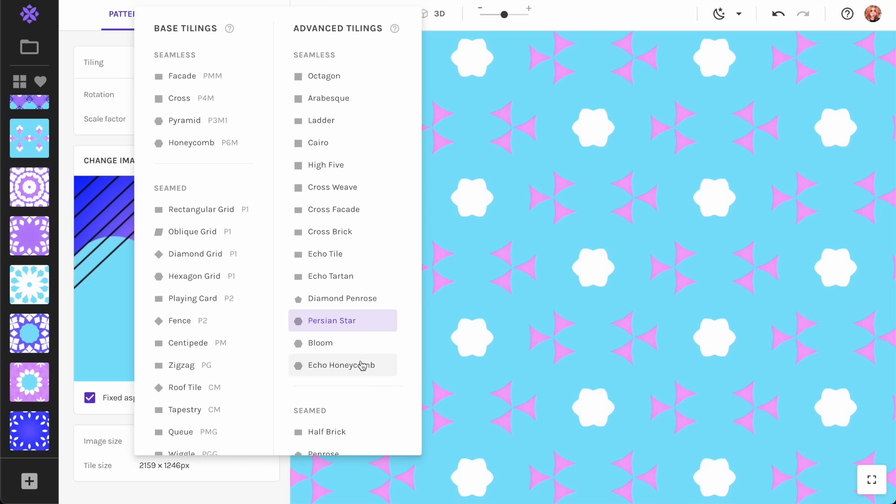
{"action": "left_click", "coordinate": [362, 365]}
{"action": "left_click_drag", "start_coordinate": [183, 273], "coordinate": [159, 269]}
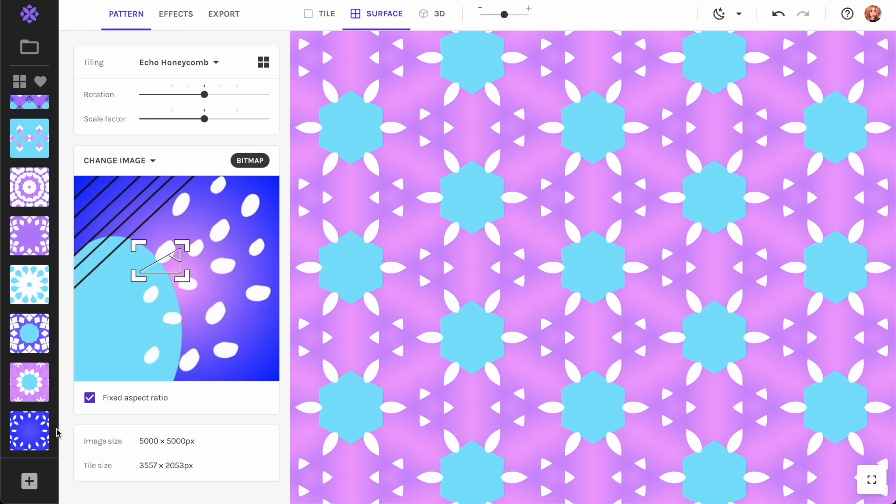
{"action": "left_click", "coordinate": [29, 481]}
- Enlarge the sampling area to a tile size of about 6131 × 3539 px across the circle's upper edge and save this Echo Honeycomb variation
{"action": "left_click_drag", "start_coordinate": [169, 261], "coordinate": [200, 205]}
{"action": "left_click_drag", "start_coordinate": [171, 234], "coordinate": [172, 256]}
{"action": "left_click", "coordinate": [31, 481]}
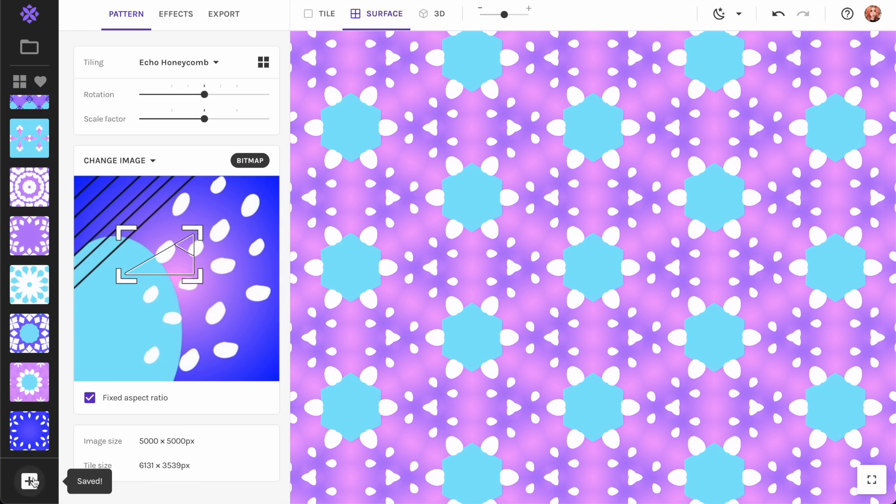
- Set the surface export to a custom size of 3600 × 3600 pixels
{"action": "left_click", "coordinate": [225, 14]}
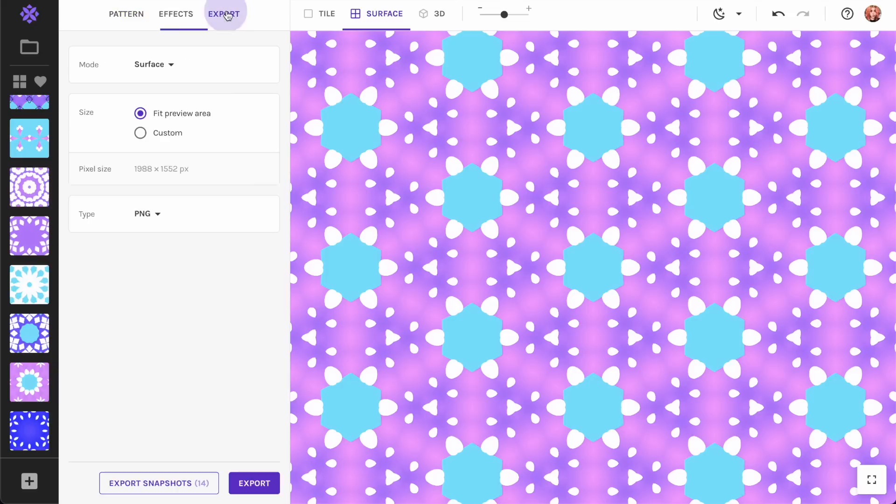
{"action": "left_click", "coordinate": [140, 134]}
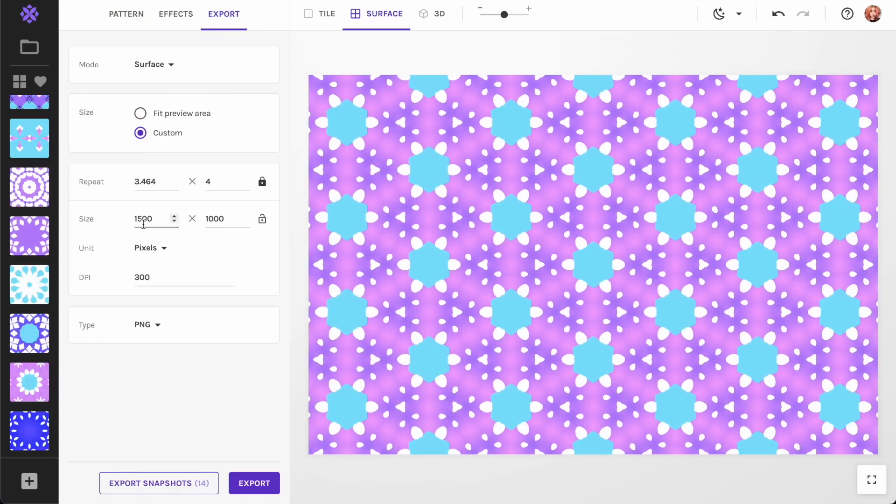
{"action": "type", "text": "3600"}
{"action": "key", "text": "Tab"}
{"action": "type", "text": "3600"}
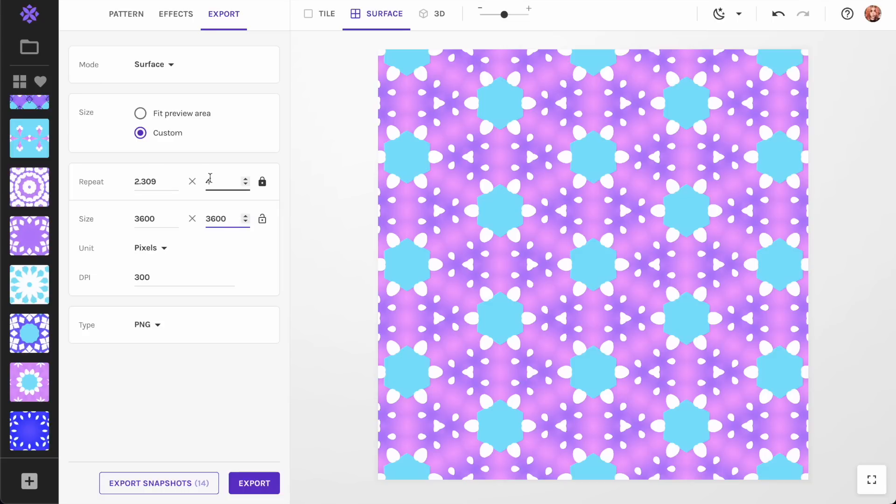
- Check the pattern's tile size against the custom export size and return to the export settings
{"action": "left_click", "coordinate": [140, 18]}
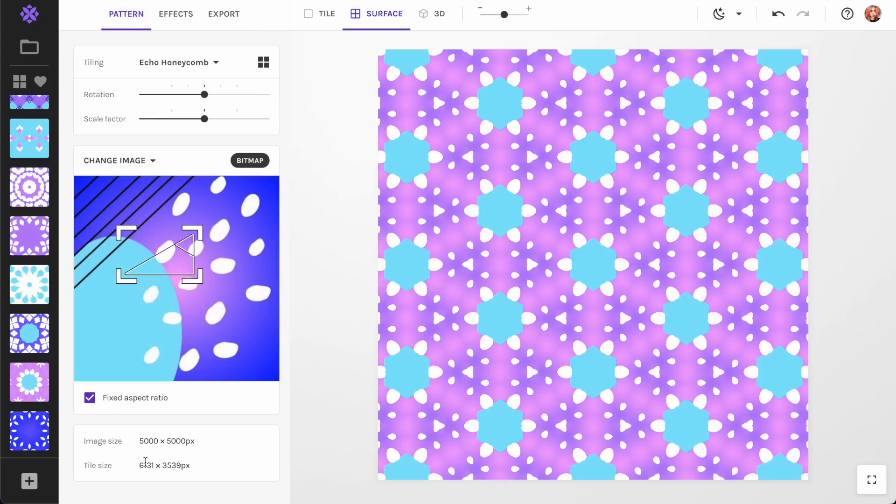
{"action": "left_click_drag", "start_coordinate": [139, 467], "coordinate": [189, 465]}
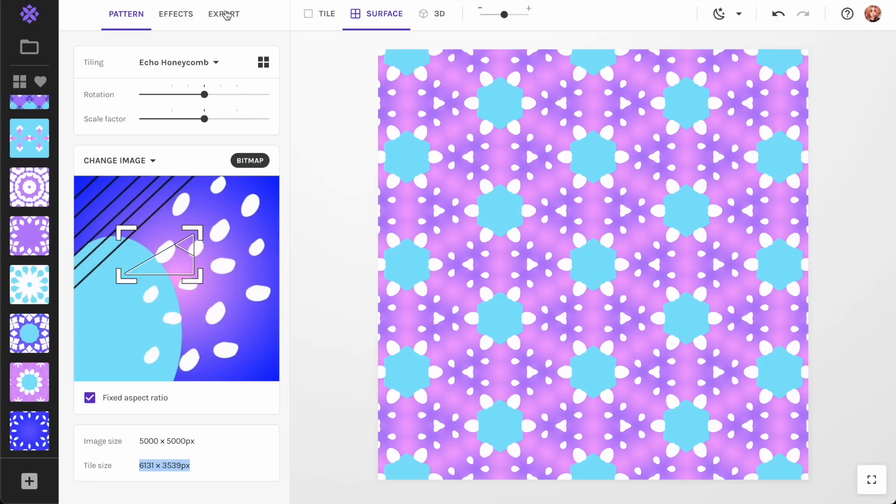
{"action": "left_click", "coordinate": [226, 15]}
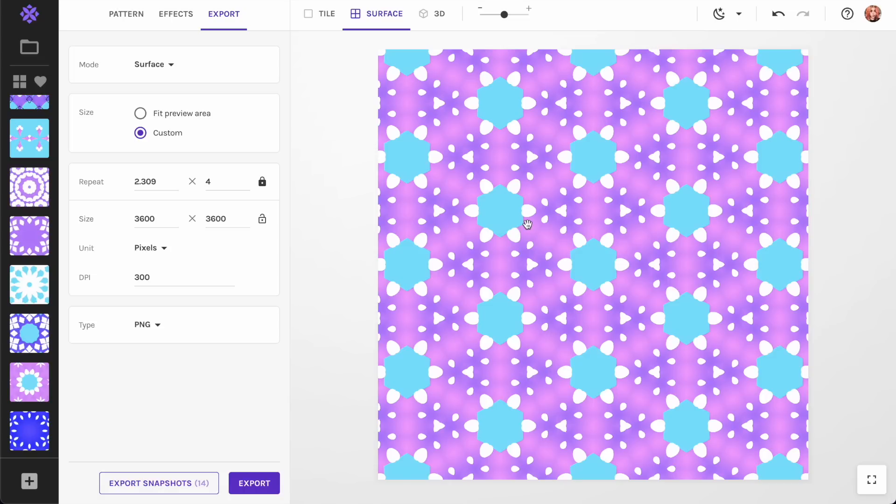
- Export the current Echo Honeycomb surface as a JPEG named "pastels 1.jpg" in Downloads
{"action": "left_click", "coordinate": [153, 334]}
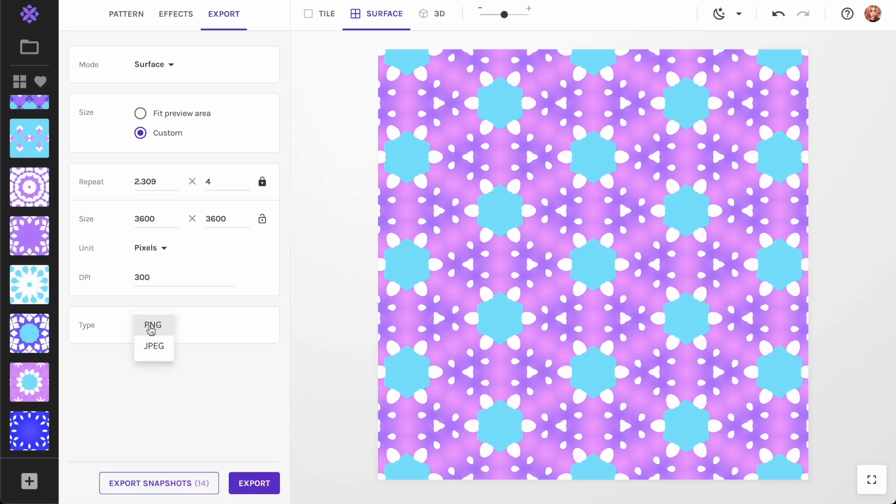
{"action": "left_click", "coordinate": [158, 347]}
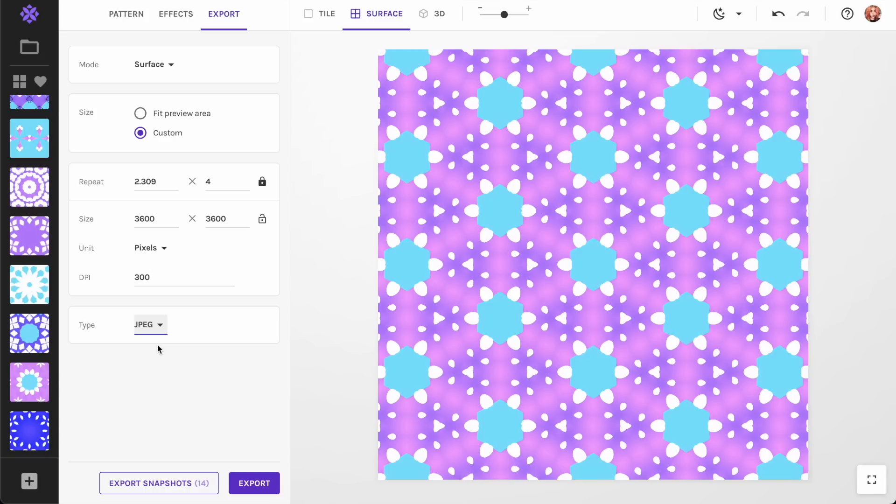
{"action": "left_click", "coordinate": [254, 483]}
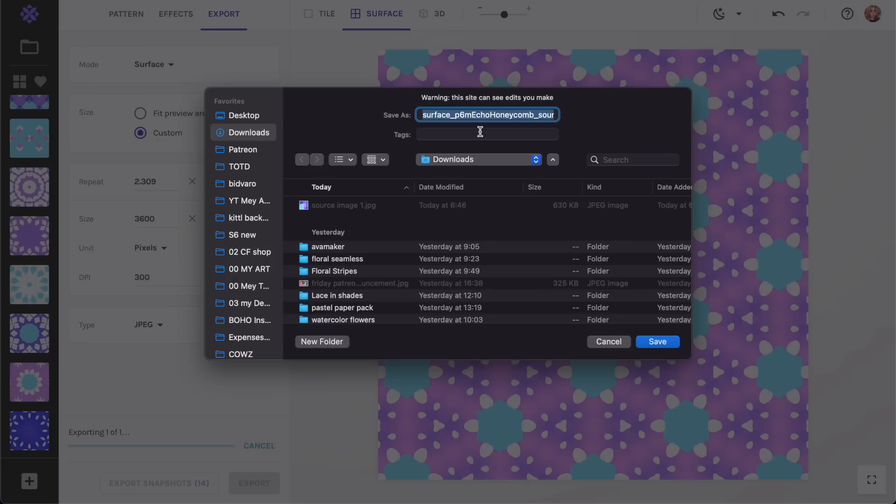
{"action": "type", "text": "pastels 1.jpg"}
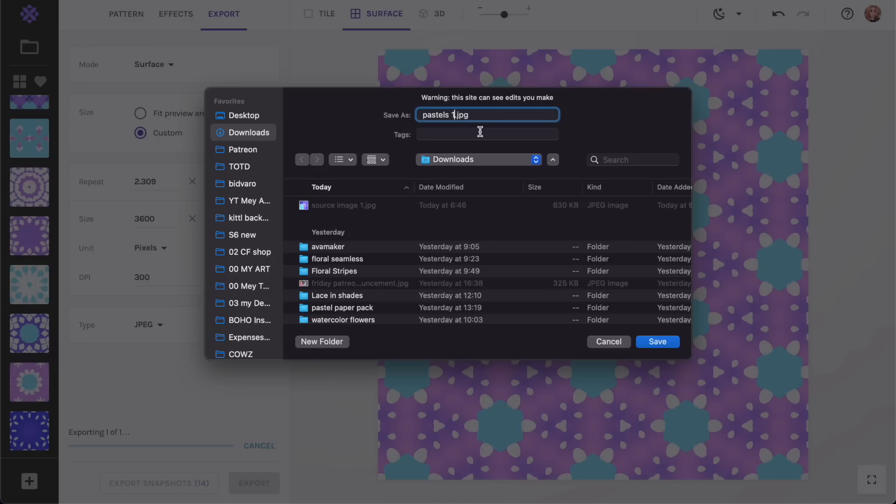
{"action": "key", "text": "Return"}
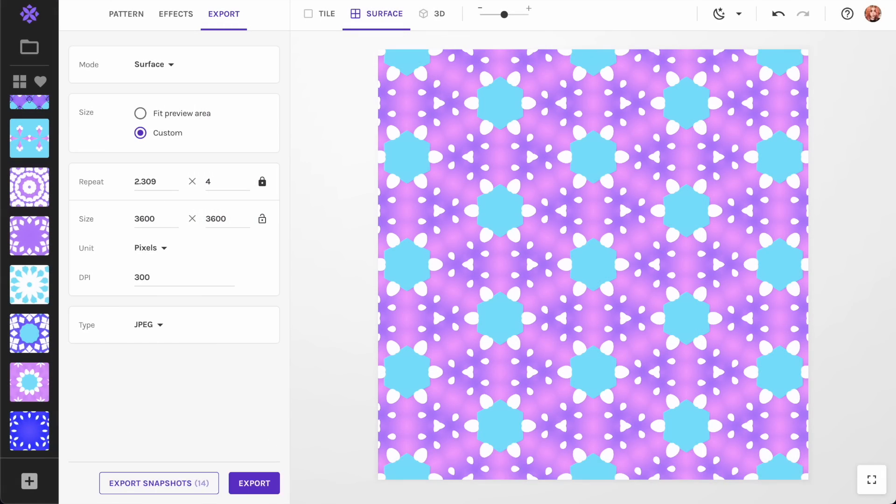
- Switch to Finder, preview the exported "pastels 1.jpg" in Downloads and return to the pattern editor
{"action": "left_click", "coordinate": [73, 487]}
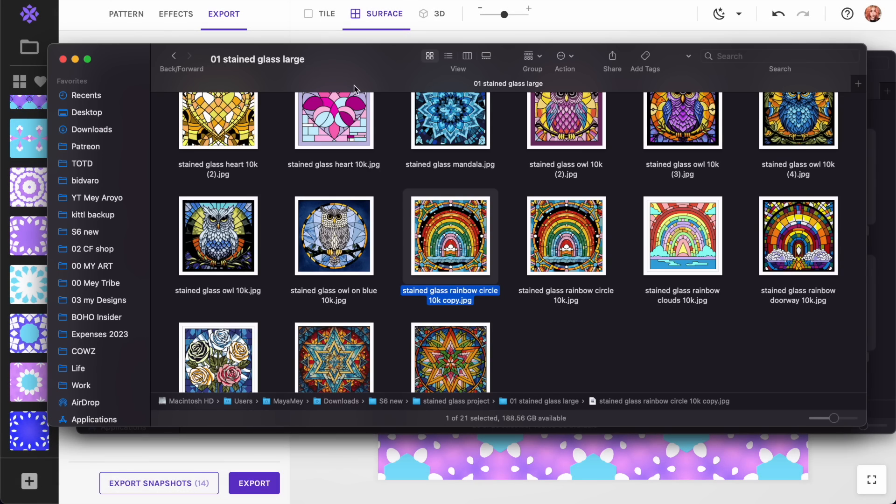
{"action": "left_click", "coordinate": [88, 112]}
{"action": "left_click", "coordinate": [92, 129]}
{"action": "left_click", "coordinate": [192, 148]}
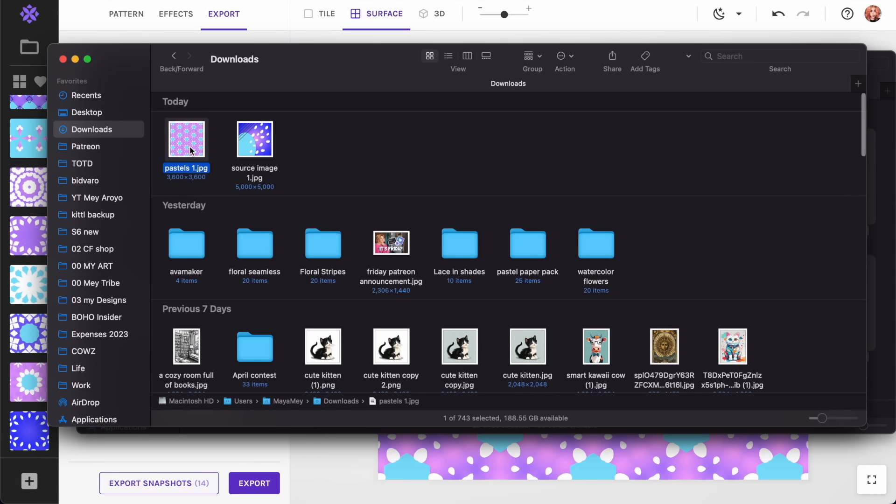
{"action": "key", "text": "space"}
{"action": "left_click_drag", "start_coordinate": [255, 0], "coordinate": [311, 1]}
{"action": "key", "text": "space"}
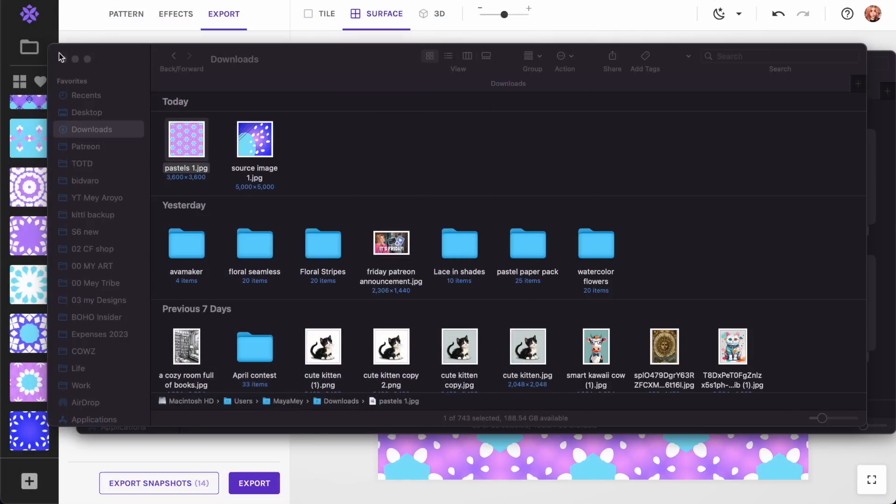
{"action": "left_click", "coordinate": [91, 32]}
- Compare the last three saved patterns and their tile sizes, and look at the exported file in Downloads again
{"action": "scroll", "coordinate": [47, 425], "scroll_direction": "down", "scroll_amount": 5}
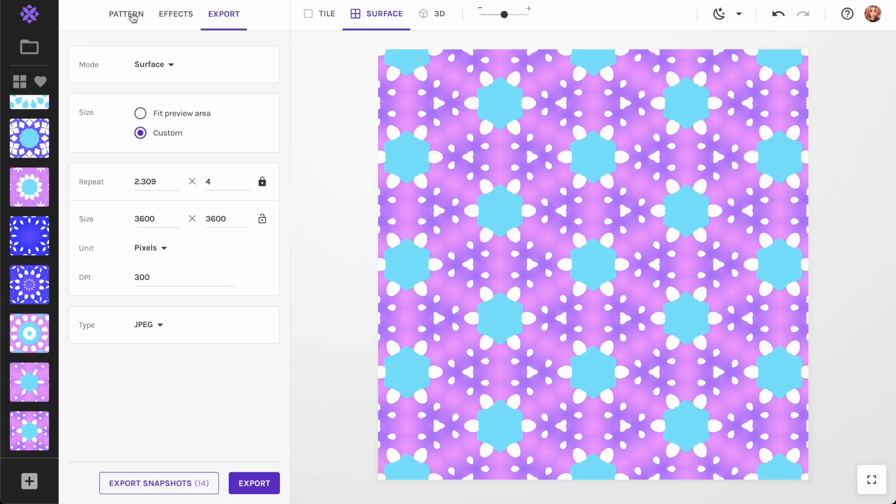
{"action": "left_click", "coordinate": [133, 18]}
{"action": "left_click", "coordinate": [37, 387]}
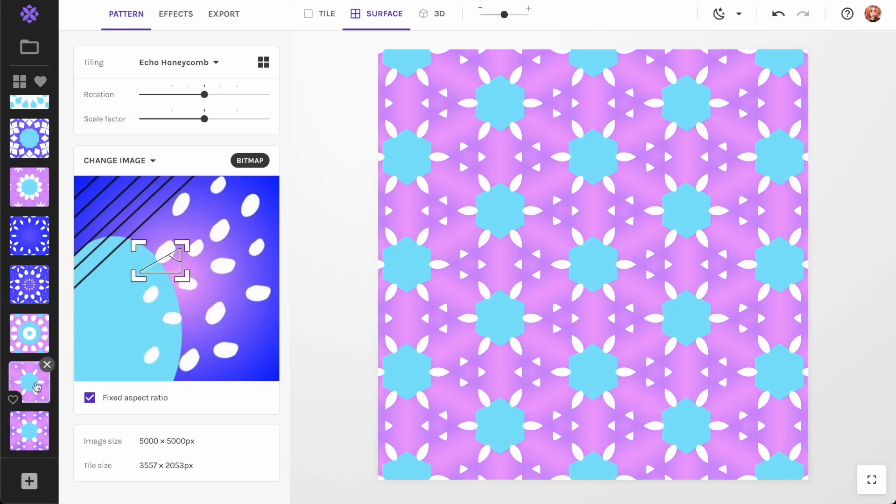
{"action": "left_click", "coordinate": [33, 333]}
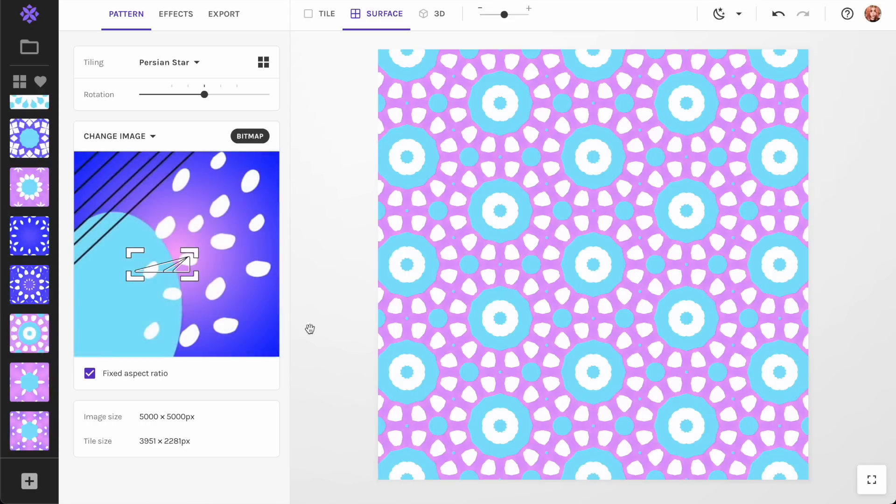
{"action": "left_click", "coordinate": [34, 428]}
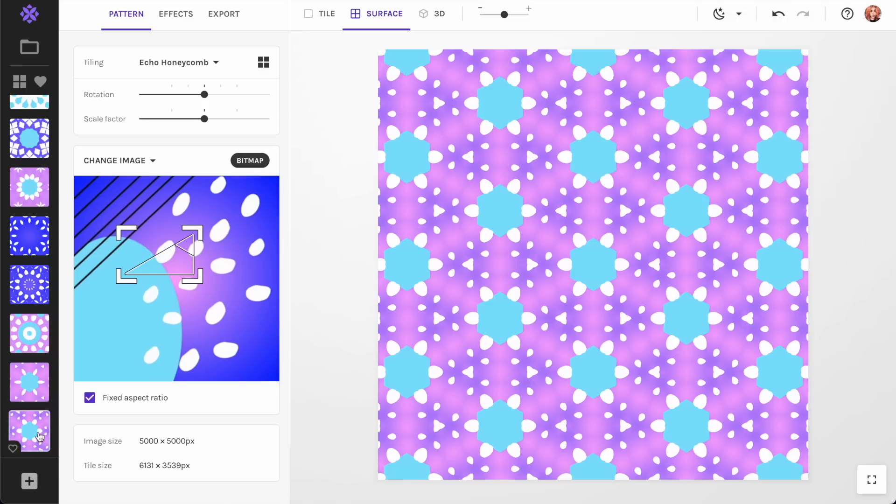
{"action": "mouse_move", "coordinate": [68, 495]}
{"action": "left_click", "coordinate": [72, 472]}
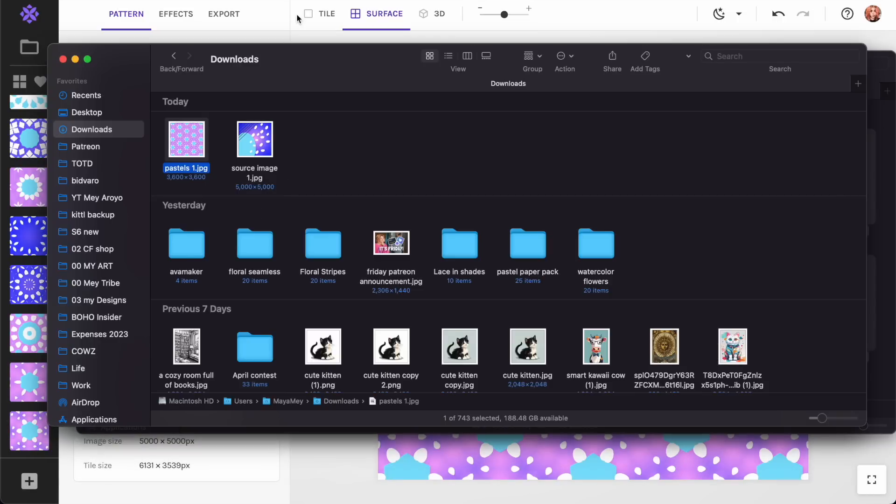
{"action": "left_click", "coordinate": [297, 19]}
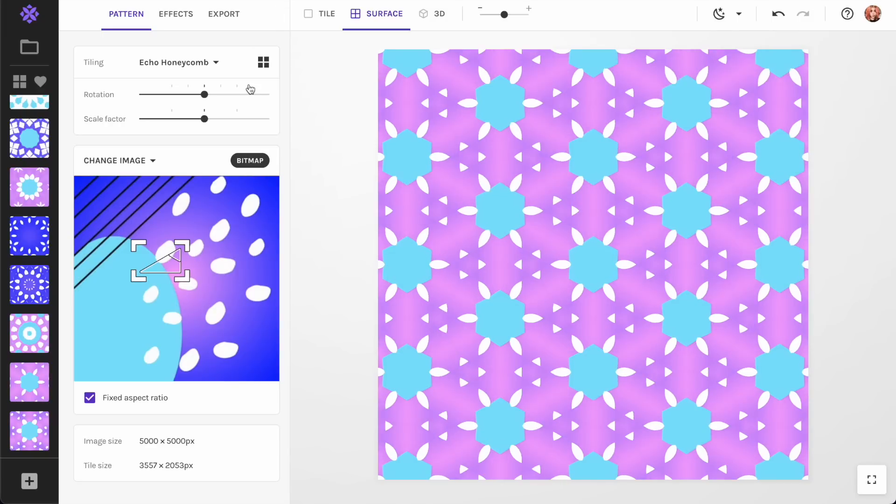
- Export the Echo Honeycomb pattern with the 3557 × 2053 px tile size as "pastels 2.jpg"
{"action": "left_click", "coordinate": [226, 15]}
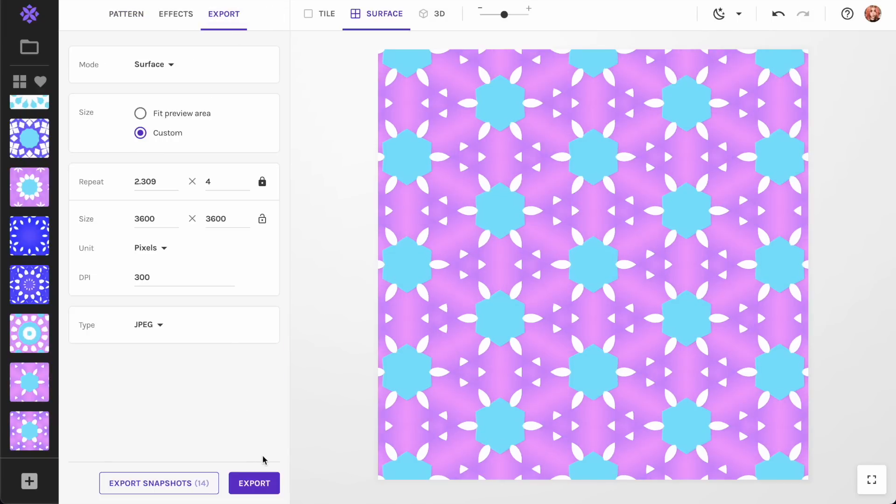
{"action": "left_click", "coordinate": [256, 485]}
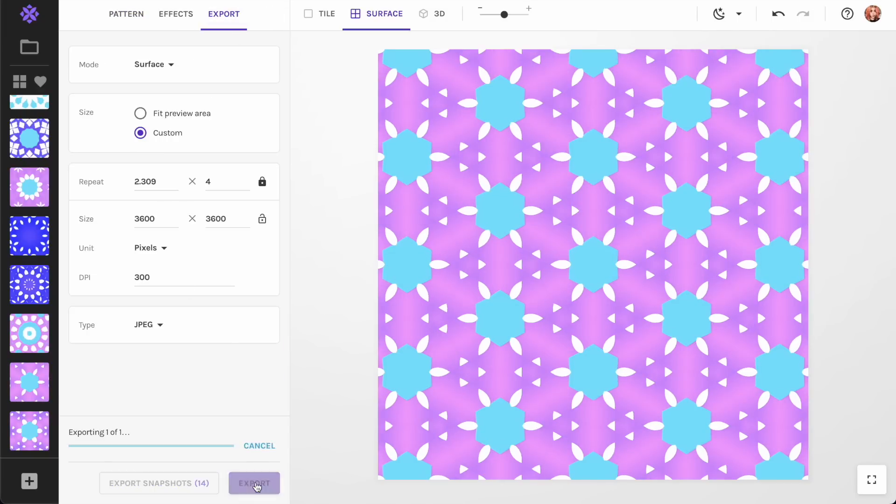
{"action": "type", "text": "pastels 2.jpg"}
{"action": "key", "text": "Return"}
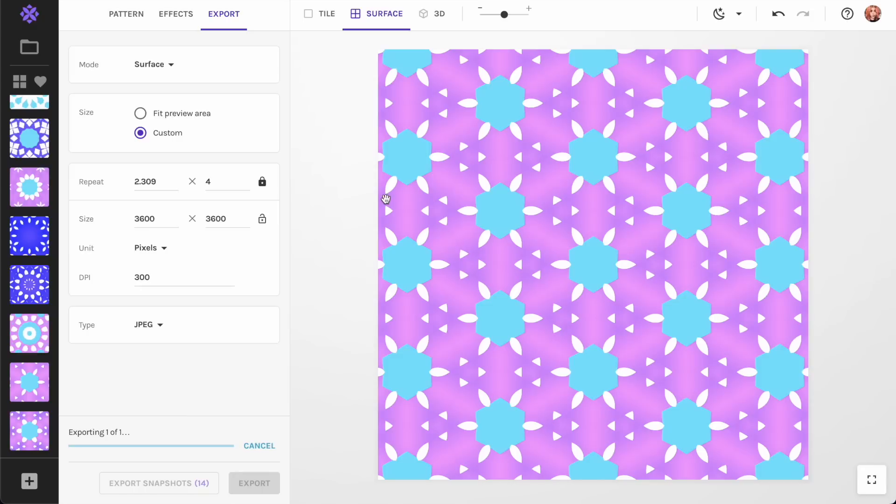
- Load the saved Persian Star pattern with blue rings on pink and export it as "pastels 3.jpg"
{"action": "left_click", "coordinate": [42, 338]}
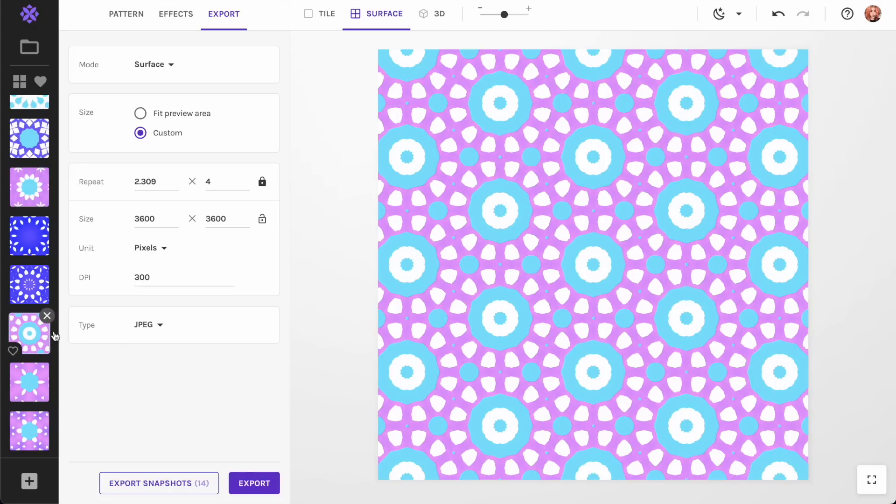
{"action": "left_click", "coordinate": [258, 484]}
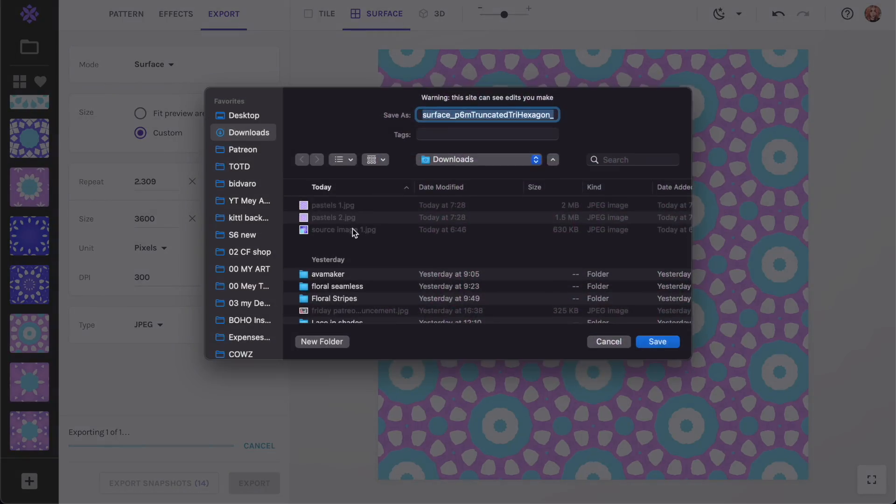
{"action": "type", "text": "pastels.jpg"}
{"action": "key", "text": "Return"}
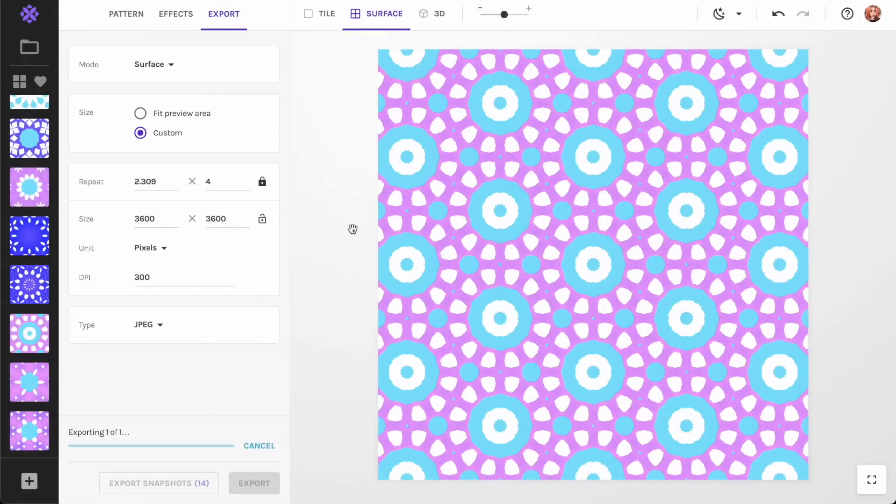
- Load the saved pink pattern with white-petalled blue flowers and export it as "pastels 4.jpg"
{"action": "left_click", "coordinate": [29, 187]}
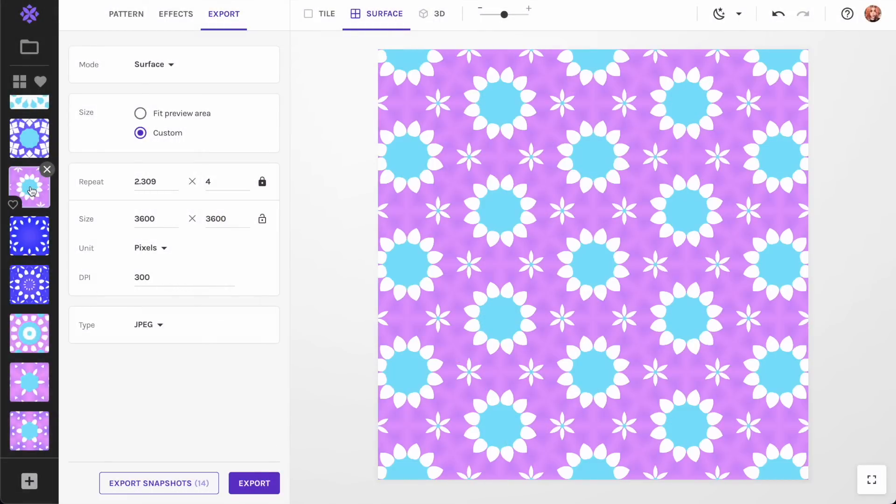
{"action": "left_click", "coordinate": [256, 483]}
{"action": "type", "text": "pastels 4.jpg"}
{"action": "key", "text": "Return"}
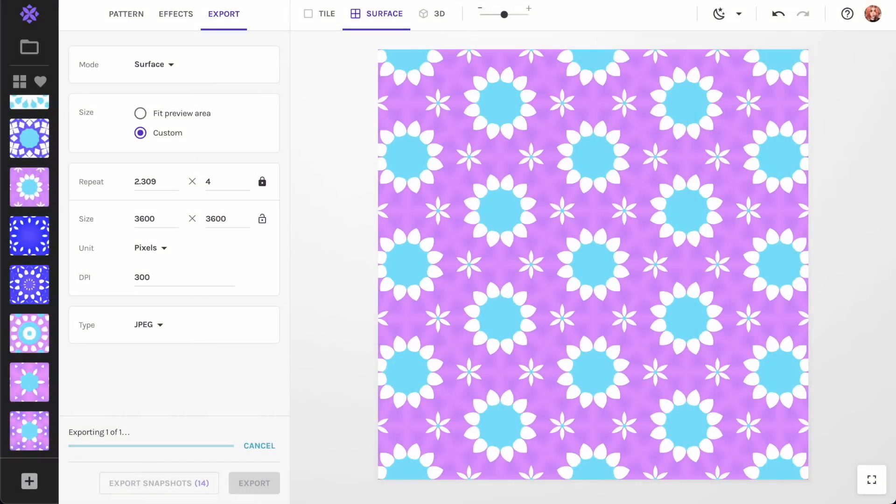
- Load the saved purple pattern with white diamond shapes and increase its horizontal repeat to 3
{"action": "scroll", "coordinate": [28, 236], "scroll_direction": "up", "scroll_amount": 5}
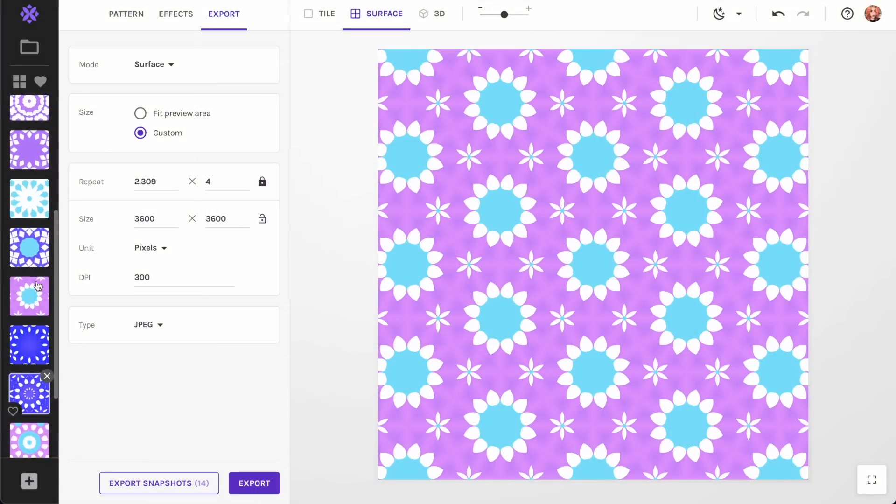
{"action": "left_click", "coordinate": [37, 242]}
{"action": "mouse_move", "coordinate": [37, 243]}
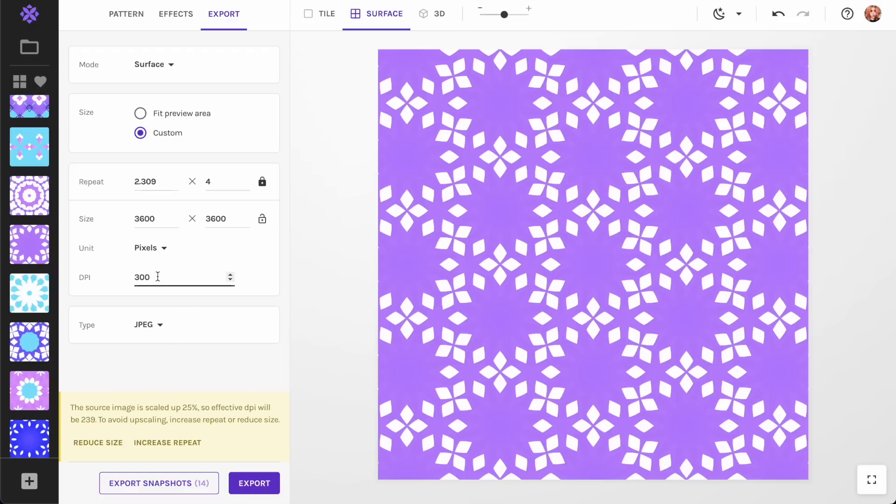
{"action": "left_click", "coordinate": [175, 179]}
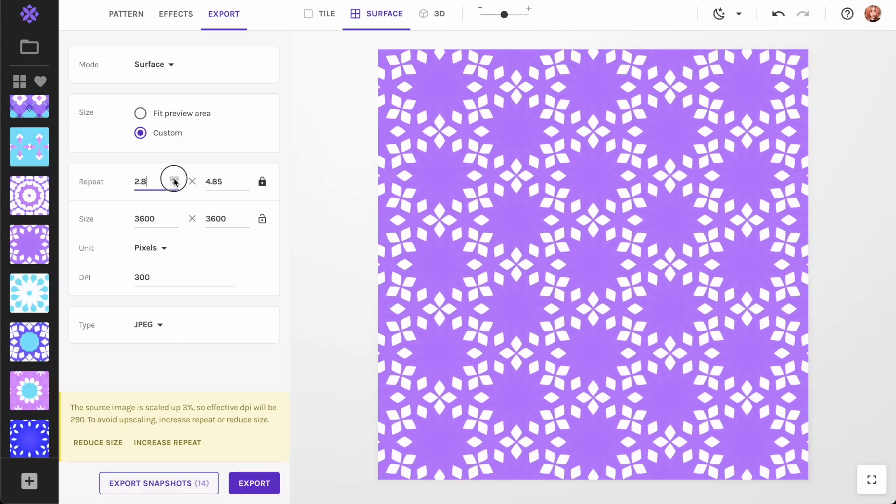
- Export the purple diamond pattern as "pastels 5.jpeg" and check the exported files in the Downloads folder
{"action": "left_click", "coordinate": [251, 483]}
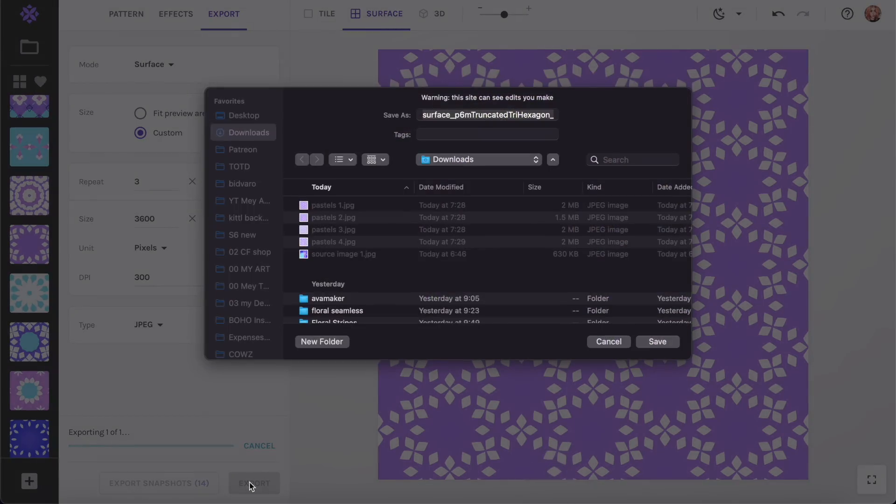
{"action": "left_click", "coordinate": [473, 113]}
{"action": "type", "text": "pastel"}
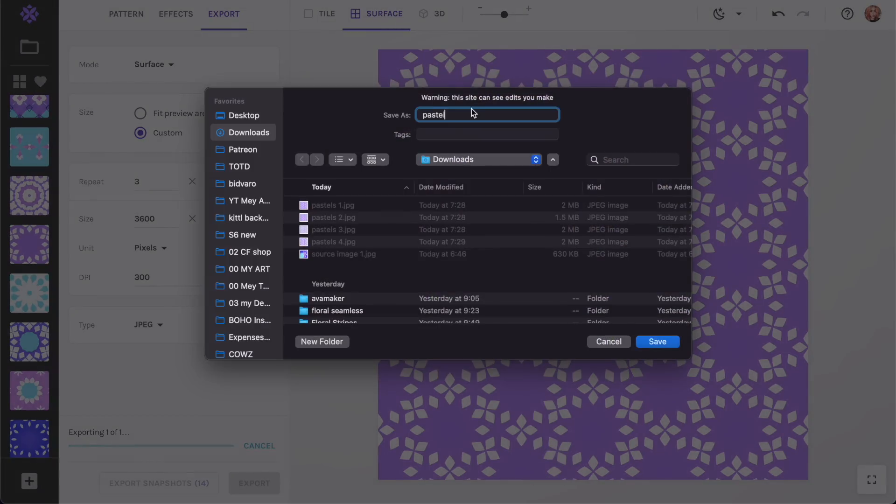
{"action": "key", "text": "Return"}
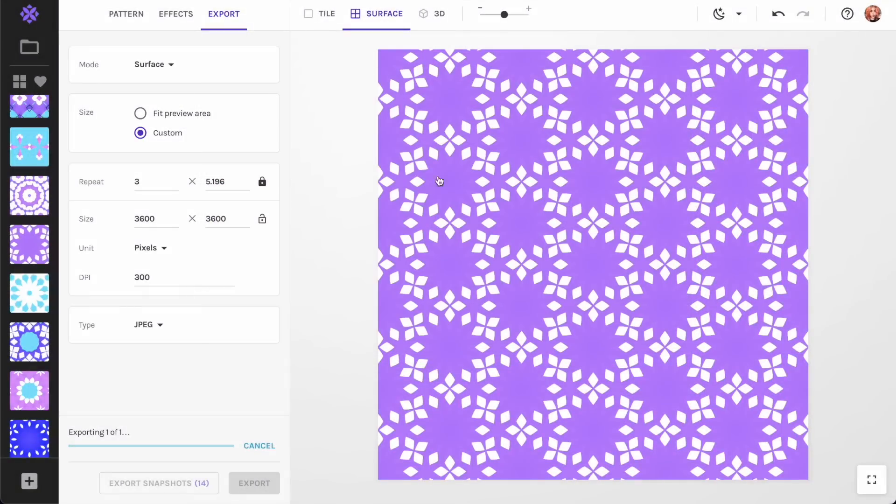
{"action": "mouse_move", "coordinate": [223, 471]}
{"action": "left_click", "coordinate": [73, 471]}
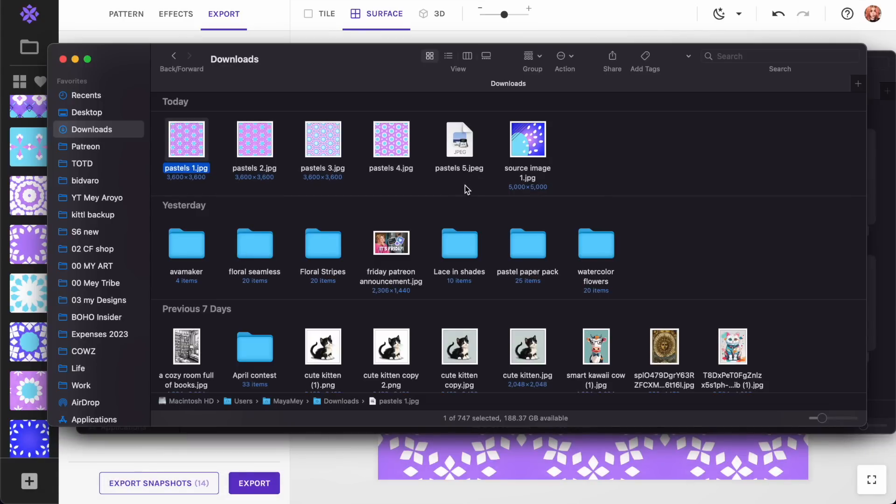
- Leave the Downloads folder, load the saved white-and-purple ring pattern, and set its horizontal repeat to 2.5
{"action": "left_click", "coordinate": [464, 187]}
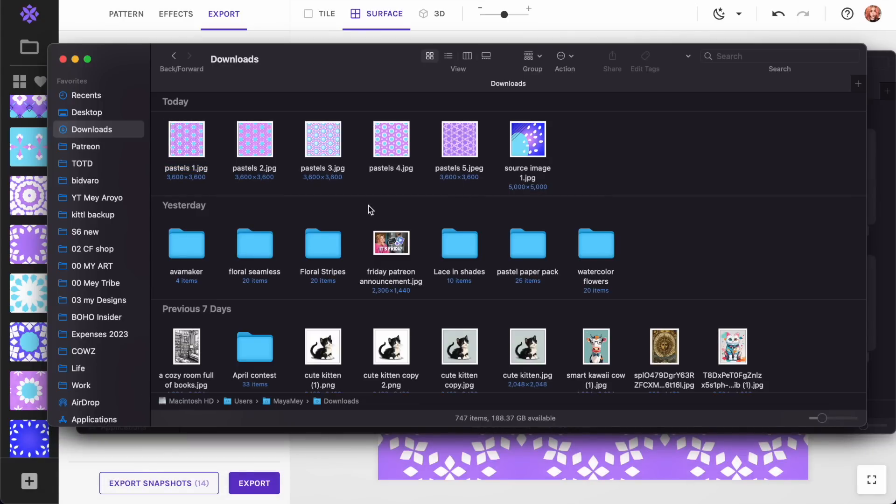
{"action": "left_click", "coordinate": [154, 445]}
{"action": "left_click", "coordinate": [29, 196]}
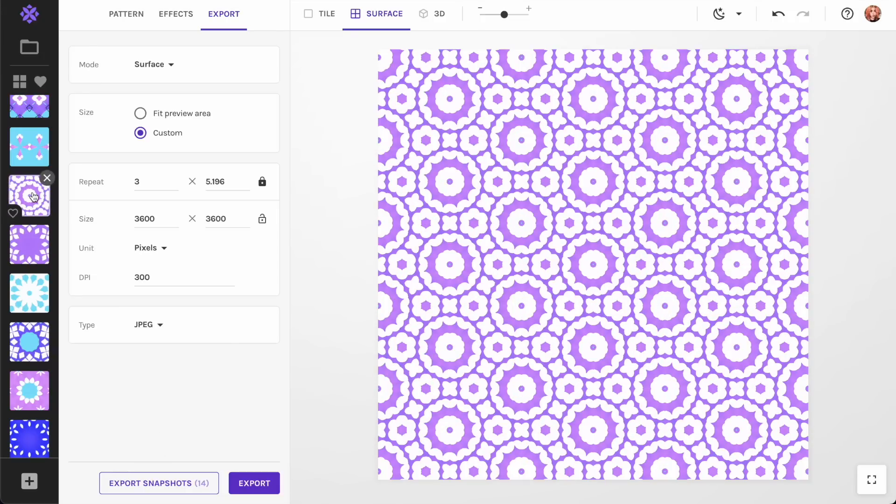
{"action": "left_click", "coordinate": [174, 184]}
{"action": "left_click", "coordinate": [174, 184]}
{"action": "left_click", "coordinate": [174, 184]}
{"action": "left_click", "coordinate": [174, 184]}
{"action": "left_click", "coordinate": [174, 184]}
- Export the white-and-purple ring pattern to the Downloads folder as "pastels 6.jpg"
{"action": "left_click", "coordinate": [262, 482]}
{"action": "type", "text": "pastels 6"}
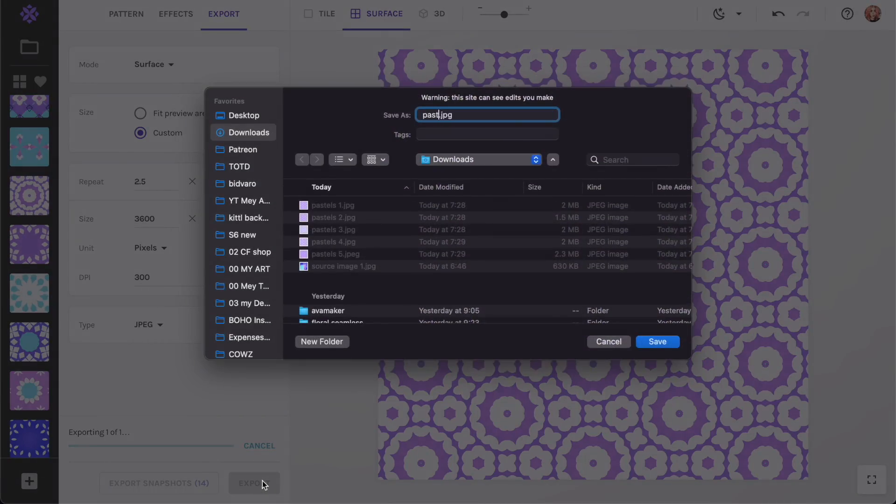
{"action": "key", "text": "Return"}
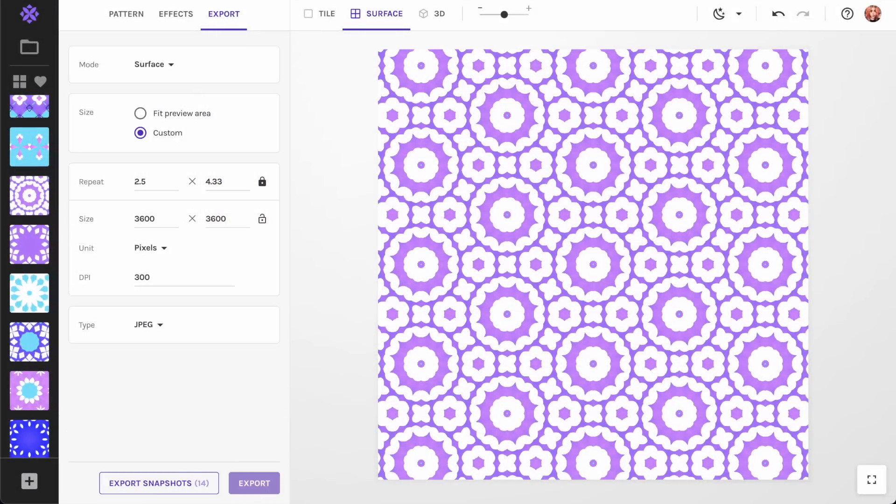
- Load the saved purple Cross Brick pattern with blue diamonds and white petals and set its rotation to 45
{"action": "scroll", "coordinate": [32, 234], "scroll_direction": "up", "scroll_amount": 2}
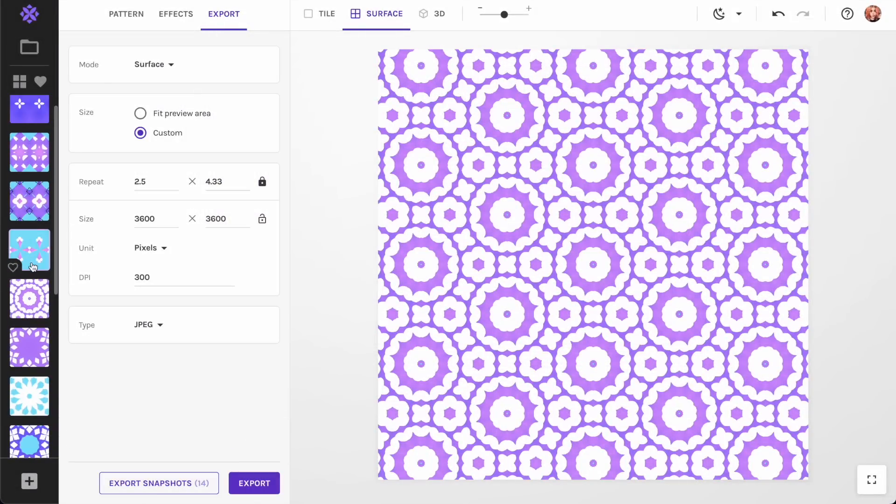
{"action": "left_click", "coordinate": [32, 235]}
{"action": "left_click", "coordinate": [27, 161]}
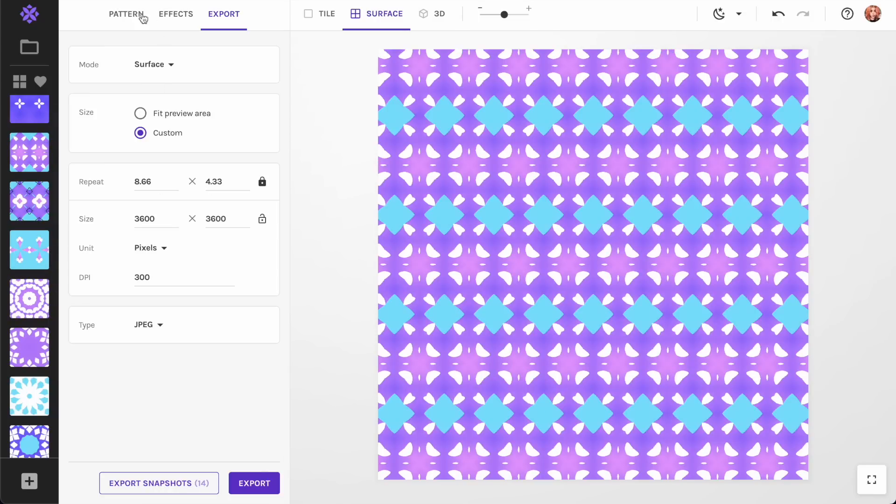
{"action": "left_click", "coordinate": [126, 19]}
{"action": "left_click_drag", "start_coordinate": [197, 95], "coordinate": [222, 96]}
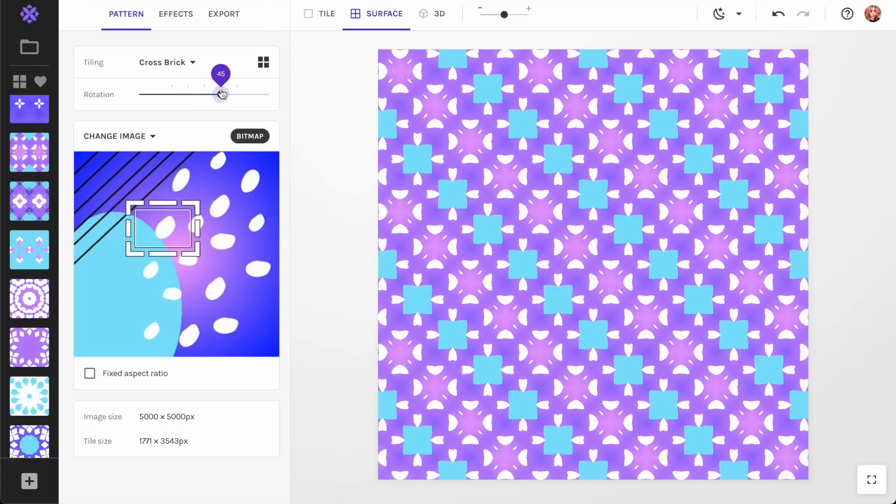
- Export the rotated Cross Brick pattern at 3600 × 3600 pixels as "pastels 7.jpg"
{"action": "left_click", "coordinate": [224, 13]}
{"action": "left_click", "coordinate": [256, 483]}
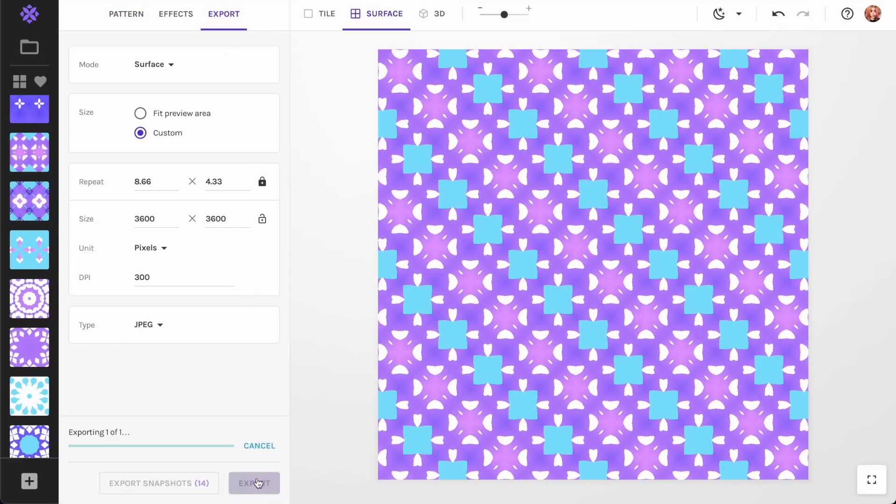
{"action": "type", "text": "pastel;s"}
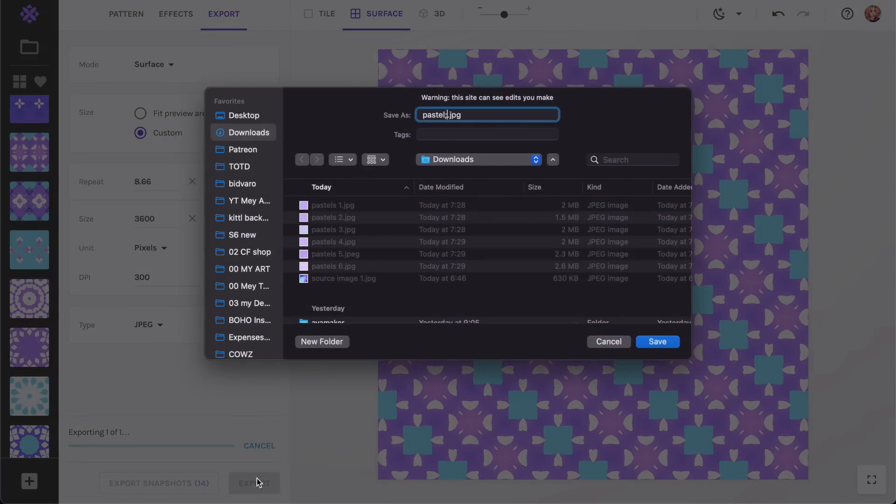
{"action": "key", "text": "Return"}
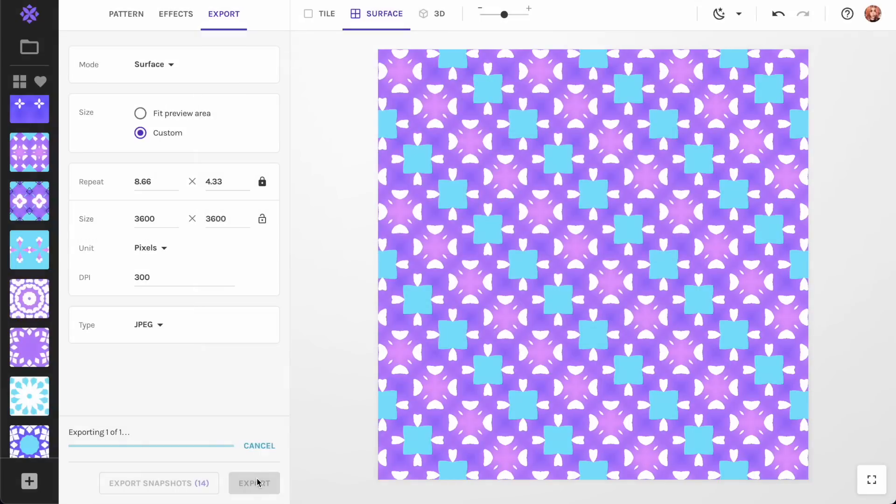
- Load the saved purple pattern with white flowers and black-outlined diamonds and export it as "pastels 8.jpg"
{"action": "left_click", "coordinate": [29, 200]}
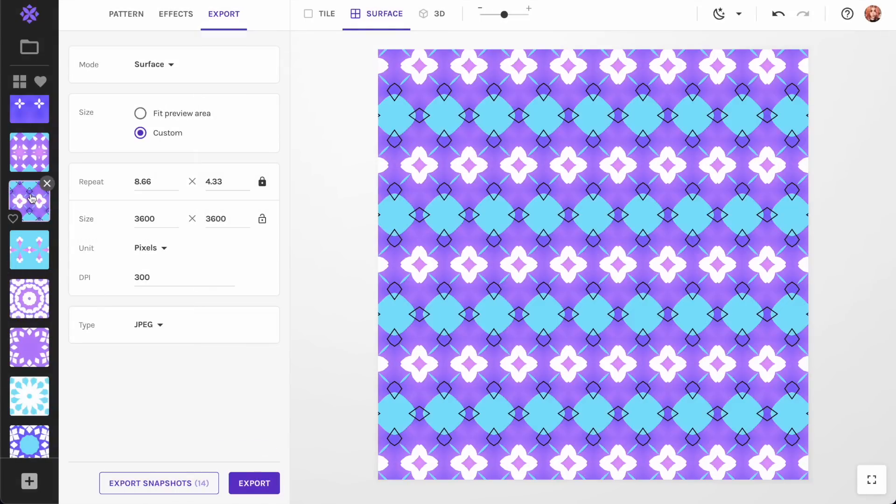
{"action": "left_click", "coordinate": [257, 484]}
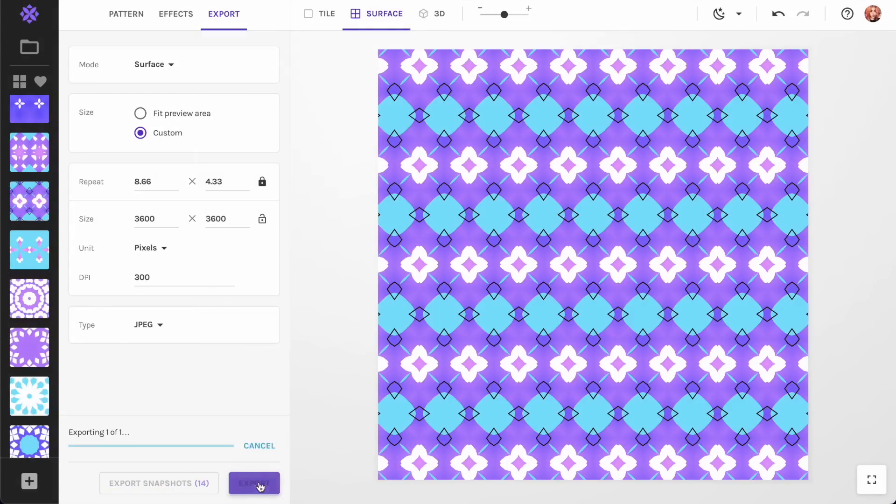
{"action": "type", "text": "paste;s"}
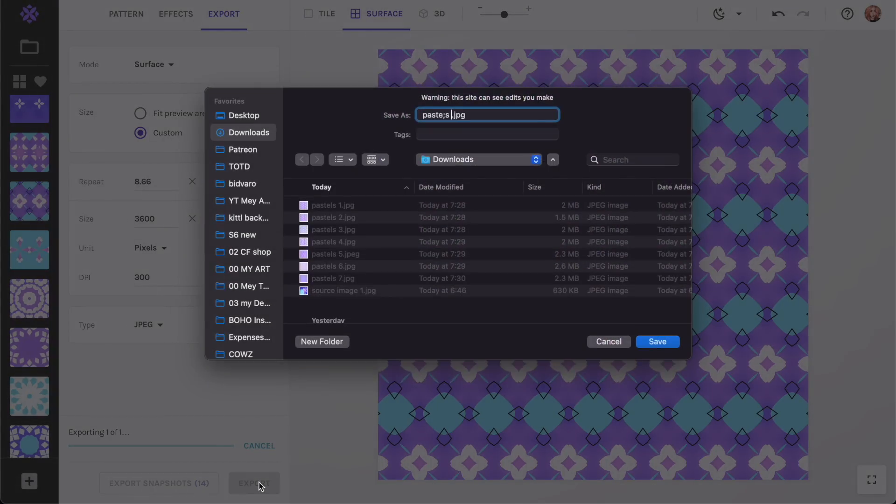
{"action": "key", "text": "BackSpace"}
{"action": "key", "text": "BackSpace"}
{"action": "key", "text": "BackSpace"}
{"action": "type", "text": "ls"}
{"action": "key", "text": "Return"}
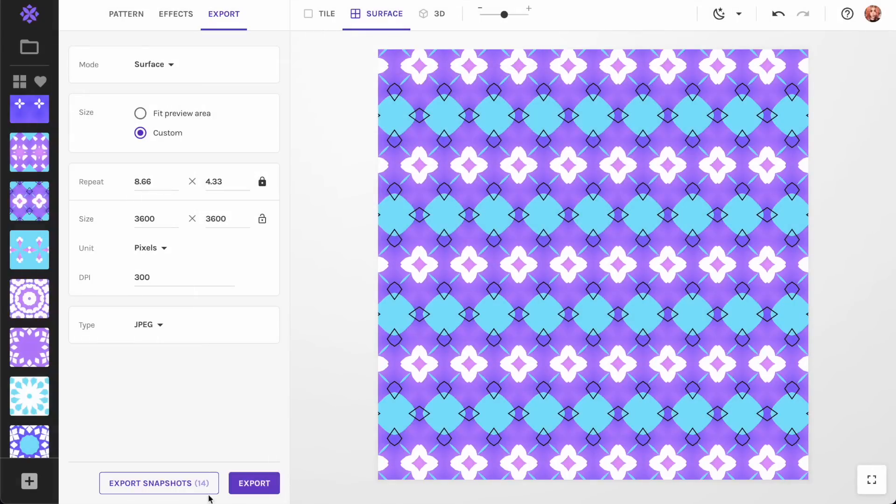
- Load the unrotated purple pattern with blue diamonds and check the exported files in the Downloads folder
{"action": "mouse_move", "coordinate": [42, 205]}
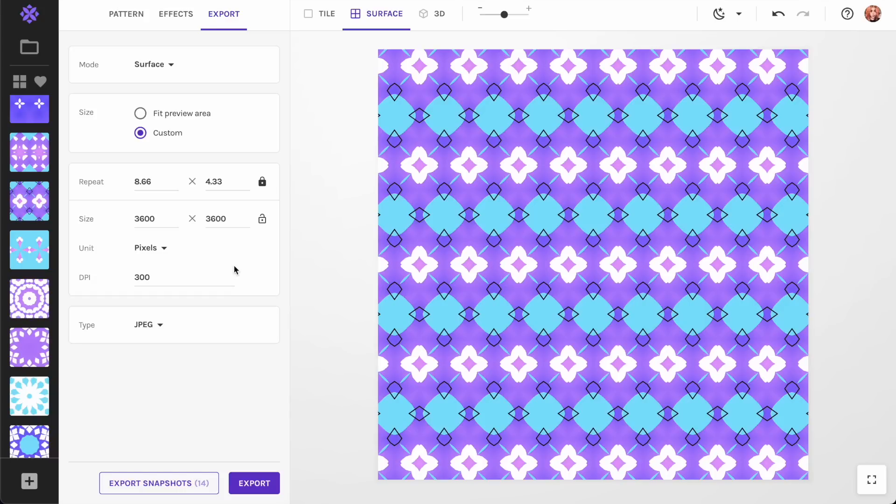
{"action": "left_click", "coordinate": [28, 153]}
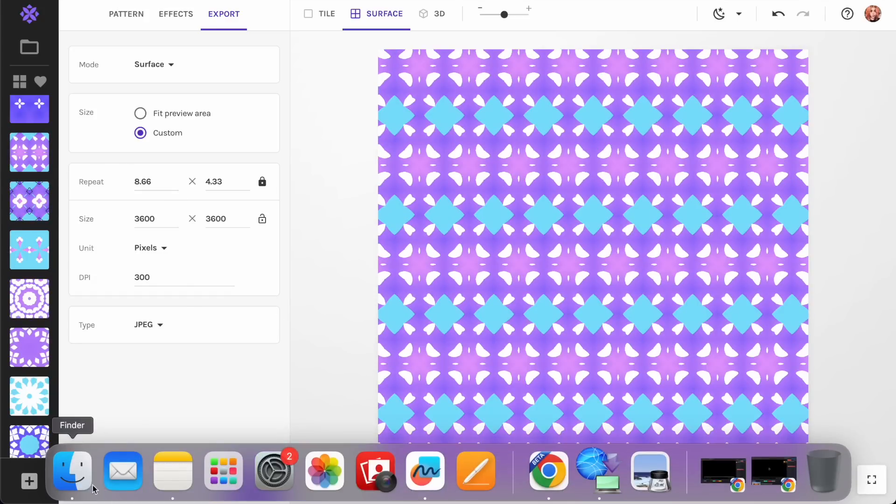
{"action": "left_click", "coordinate": [77, 481]}
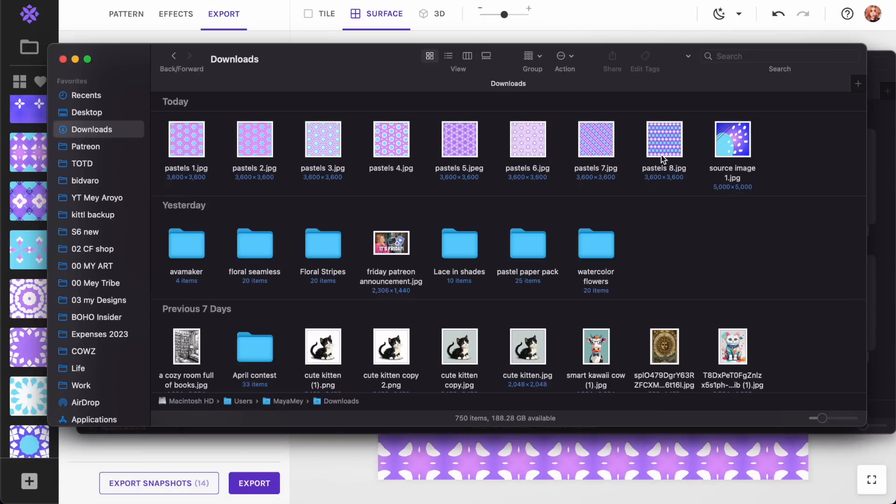
{"action": "left_click", "coordinate": [141, 452]}
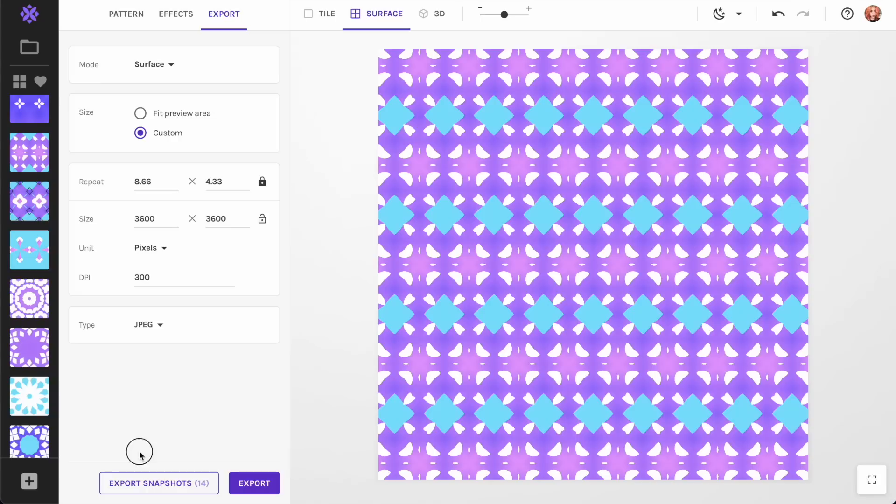
- Export the unrotated blue-diamond pattern as "pastels 9.jpg" in the Downloads folder
{"action": "left_click", "coordinate": [255, 482]}
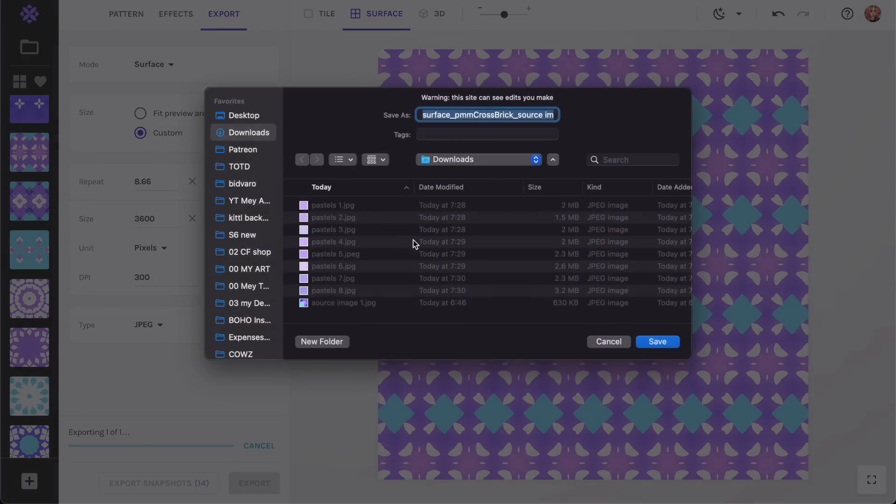
{"action": "type", "text": "pastels "}
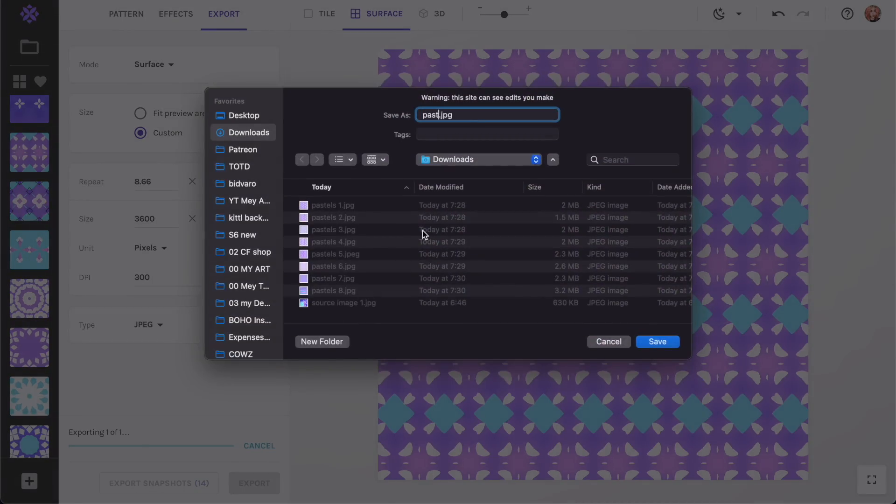
{"action": "type", "text": "9"}
{"action": "key", "text": "Return"}
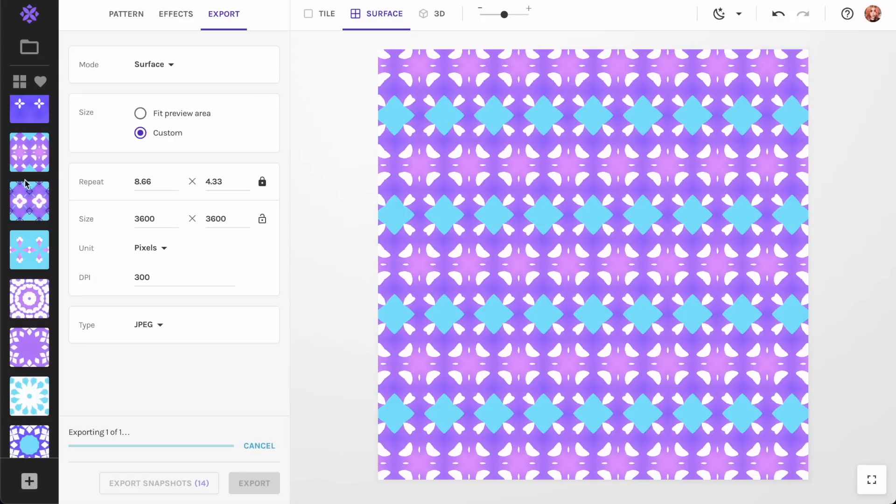
- Reload the blue-diamond Cross Brick pattern, fix the selection's aspect ratio, and move it over the blue circle's edge in the source image
{"action": "scroll", "coordinate": [38, 155], "scroll_direction": "up", "scroll_amount": 1}
{"action": "left_click", "coordinate": [36, 124]}
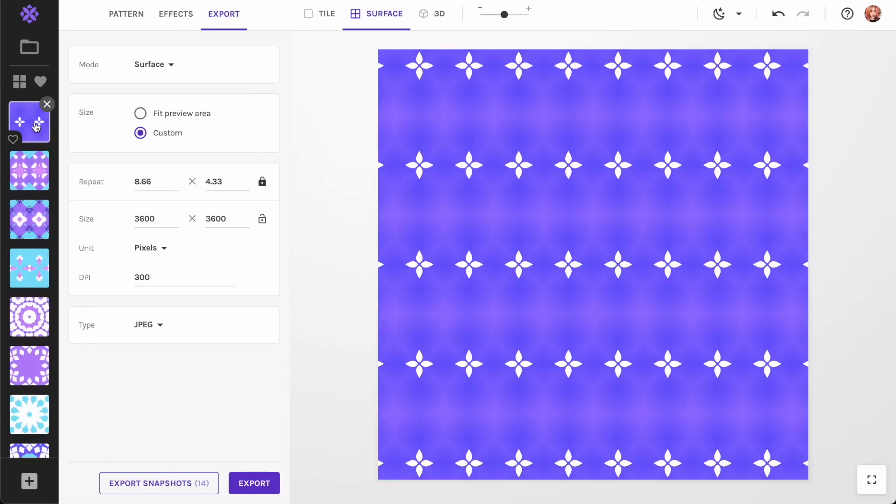
{"action": "left_click", "coordinate": [36, 176]}
{"action": "left_click", "coordinate": [126, 13]}
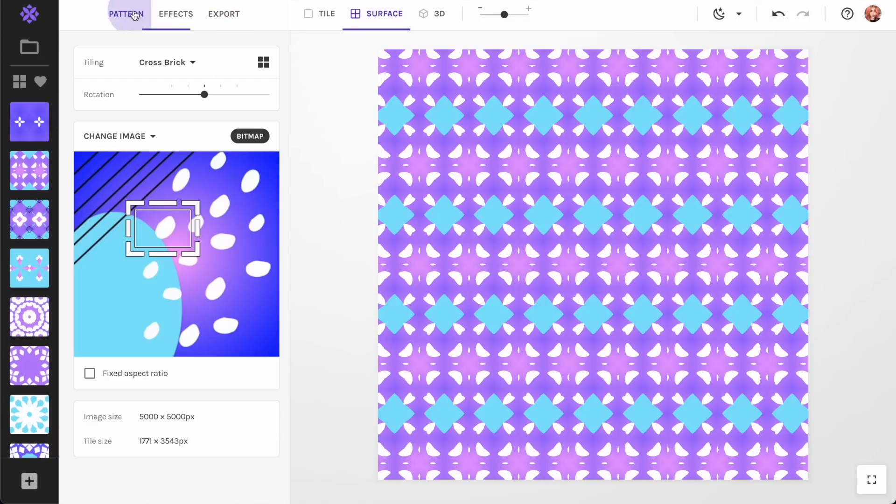
{"action": "left_click_drag", "start_coordinate": [176, 225], "coordinate": [179, 251]}
{"action": "left_click", "coordinate": [89, 373]}
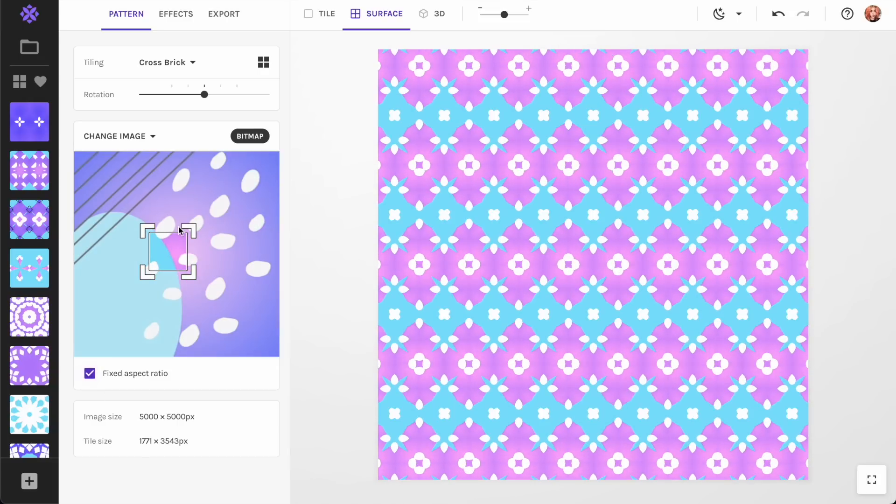
- Export the new pink-and-blue Cross Brick pattern as "pastels 10.jpg"
{"action": "left_click", "coordinate": [224, 14]}
{"action": "left_click", "coordinate": [254, 483]}
{"action": "type", "text": "paste;s"}
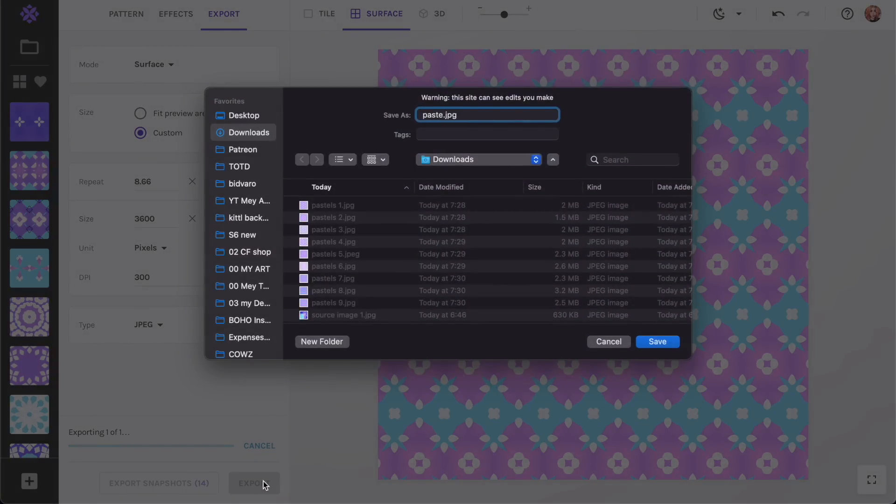
{"action": "key", "text": "Return"}
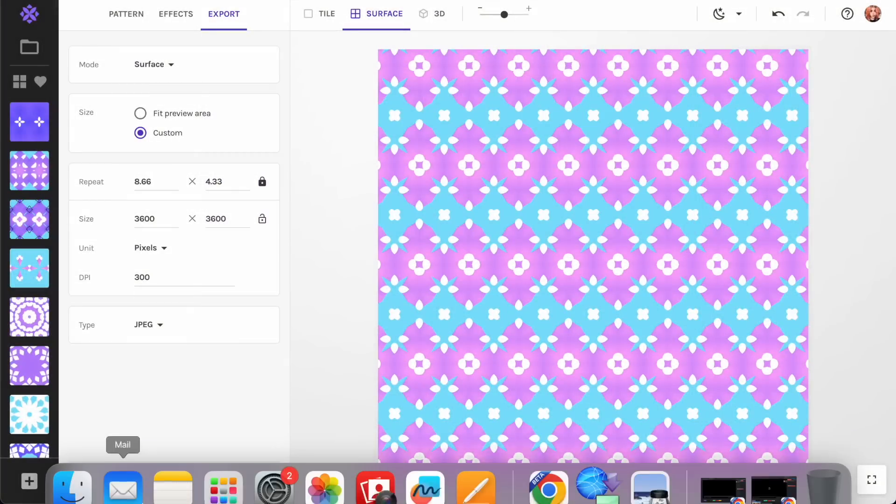
- Preview the exported files "pastels 1" through "pastels 10" one after another in the Downloads folder
{"action": "left_click", "coordinate": [76, 472]}
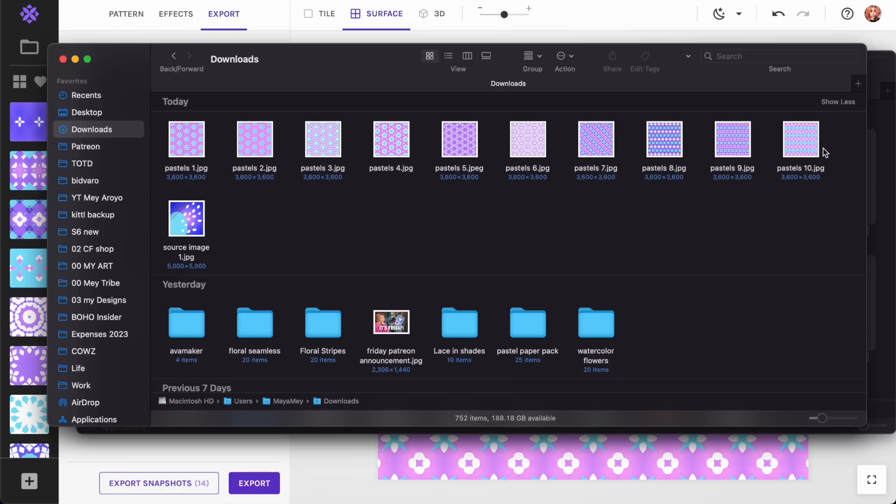
{"action": "left_click_drag", "start_coordinate": [826, 153], "coordinate": [174, 147]}
{"action": "key", "text": "space"}
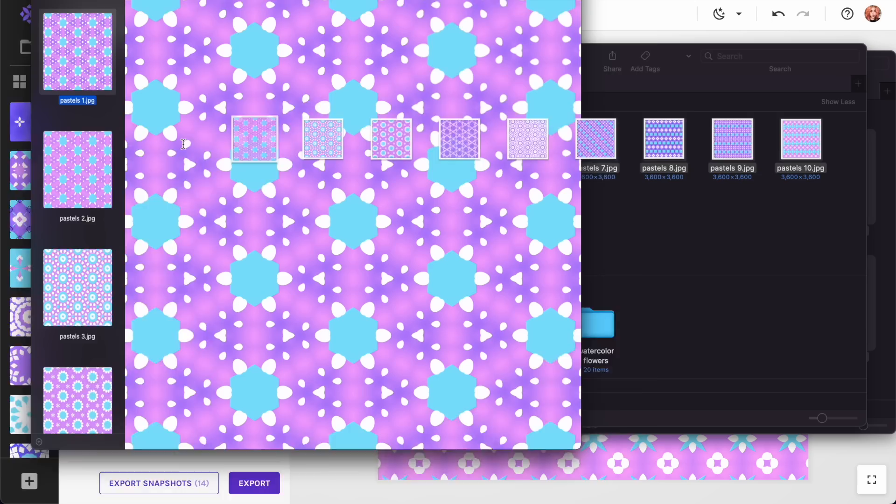
{"action": "left_click", "coordinate": [60, 161]}
{"action": "key", "text": "Down"}
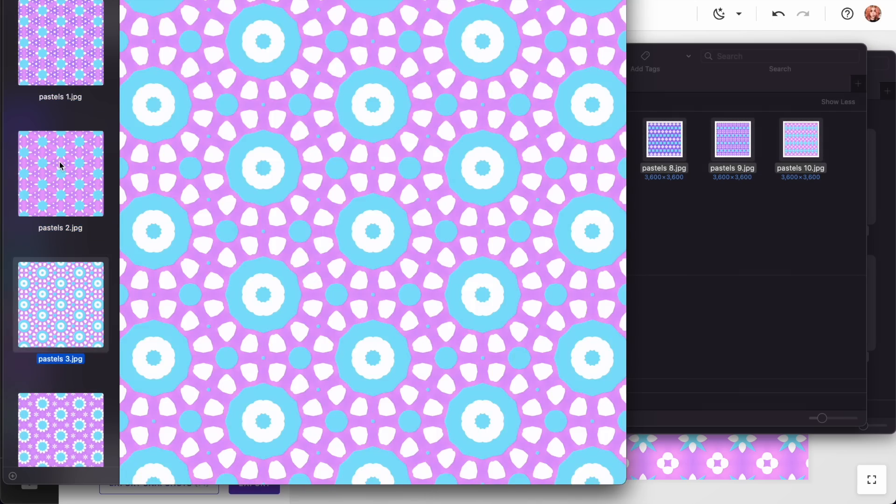
{"action": "key", "text": "Down"}
{"action": "key", "text": "Down"}
{"action": "key", "text": "Down"}
{"action": "key", "text": "Down"}
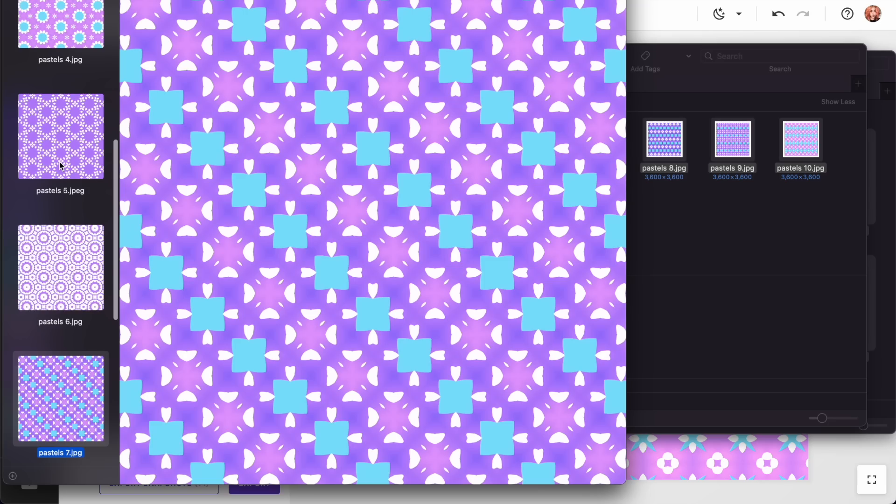
{"action": "key", "text": "Down"}
{"action": "key", "text": "Down"}
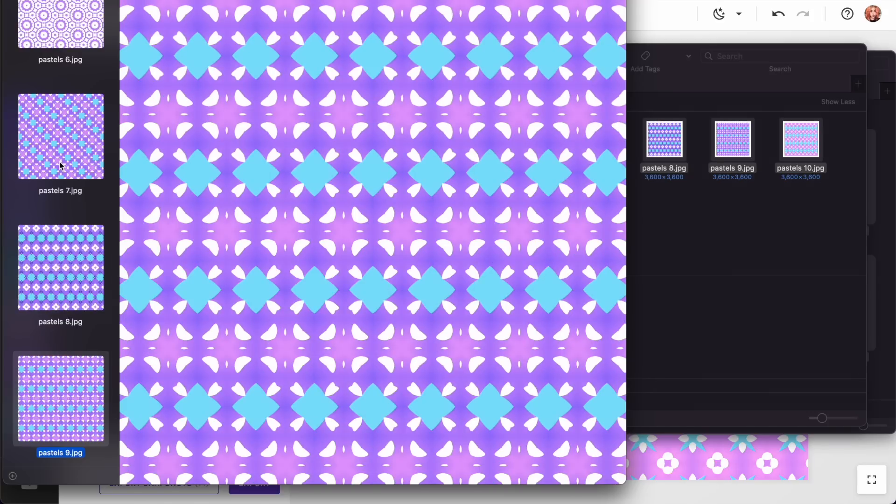
{"action": "key", "text": "Down"}
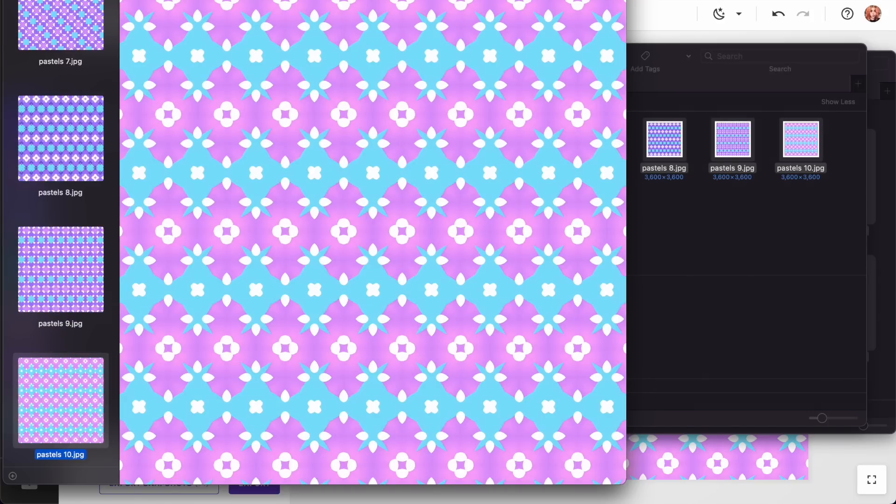
{"action": "key", "text": "space"}
{"action": "left_click", "coordinate": [572, 35]}
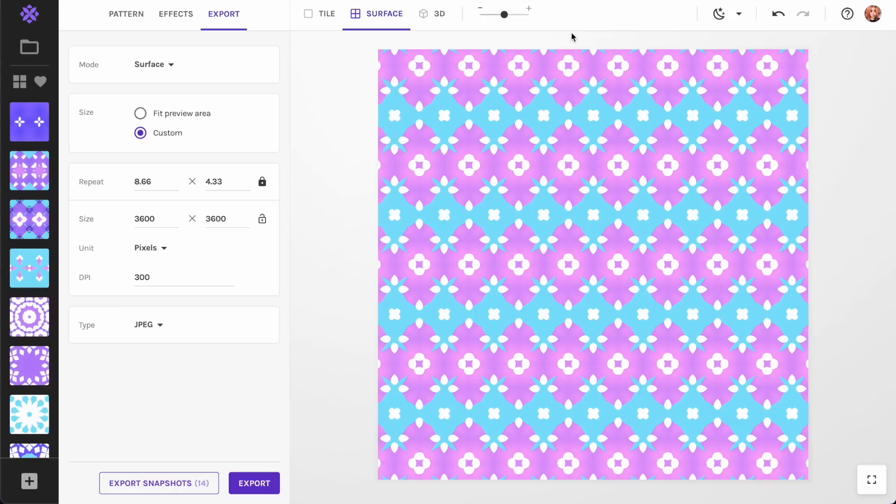
- Try the Metamorphosis surface effect with a stronger horizontal setting on the pink-and-blue pattern, and switch it off again
{"action": "left_click", "coordinate": [128, 14]}
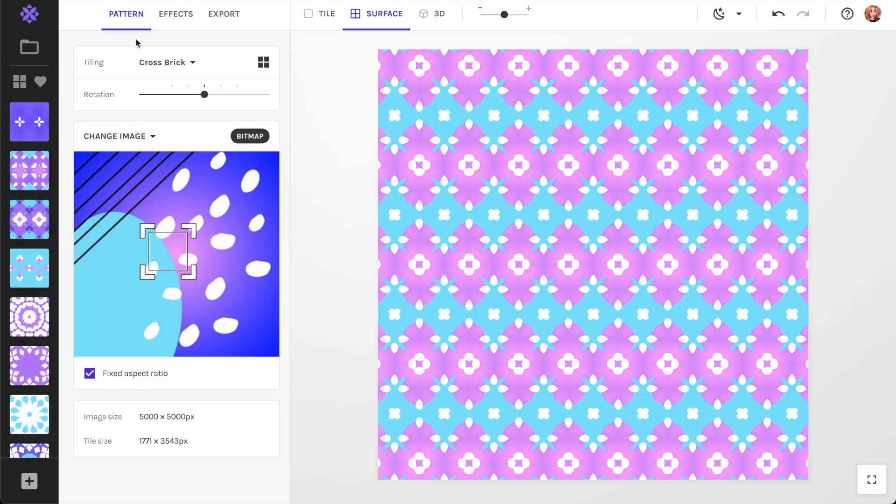
{"action": "left_click", "coordinate": [181, 15]}
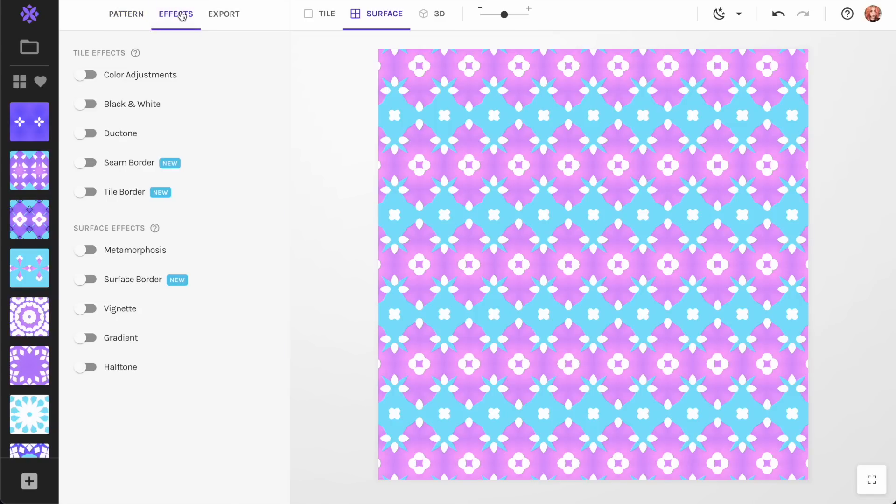
{"action": "left_click", "coordinate": [91, 251]}
{"action": "left_click_drag", "start_coordinate": [220, 313], "coordinate": [279, 316]}
{"action": "left_click", "coordinate": [81, 251]}
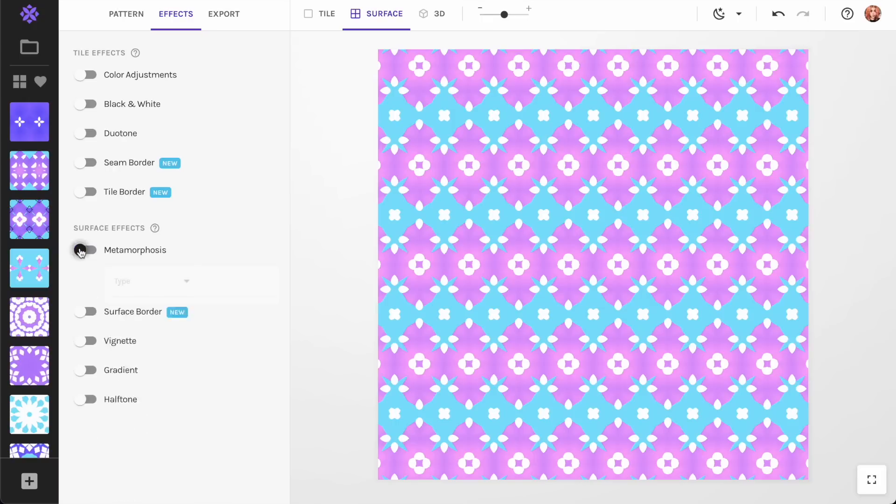
- Replace the pattern's source image with the green watercolor leaf image from this collection
{"action": "left_click", "coordinate": [124, 14]}
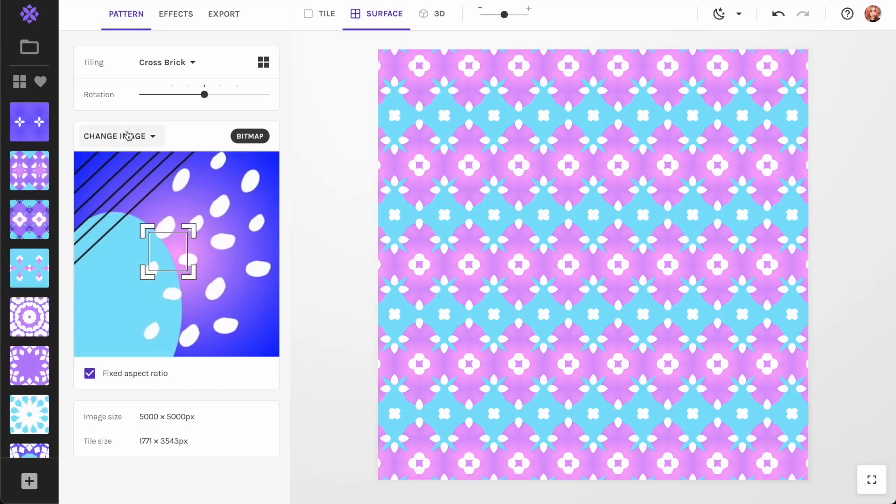
{"action": "left_click", "coordinate": [130, 135]}
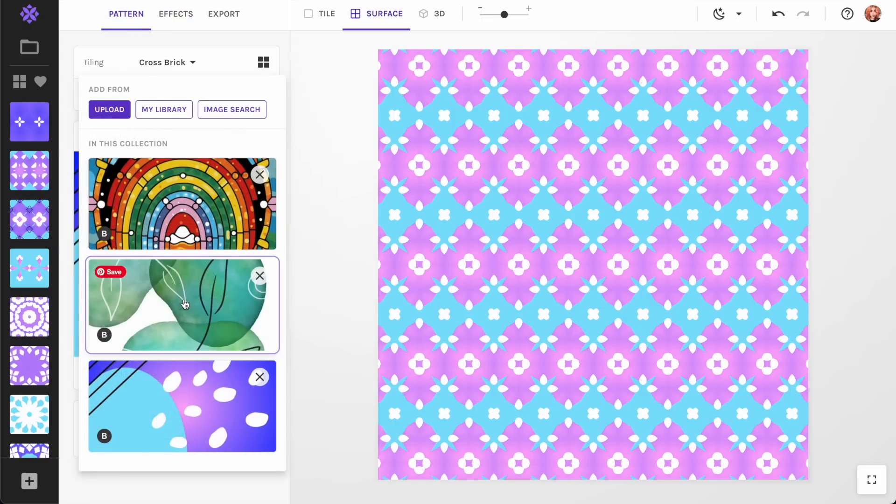
{"action": "left_click", "coordinate": [185, 304]}
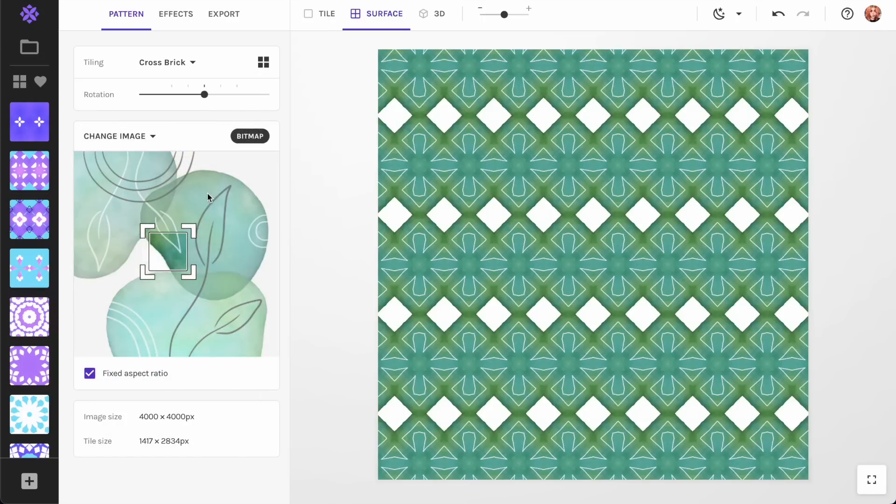
{"action": "scroll", "coordinate": [30, 304], "scroll_direction": "down", "scroll_amount": 5}
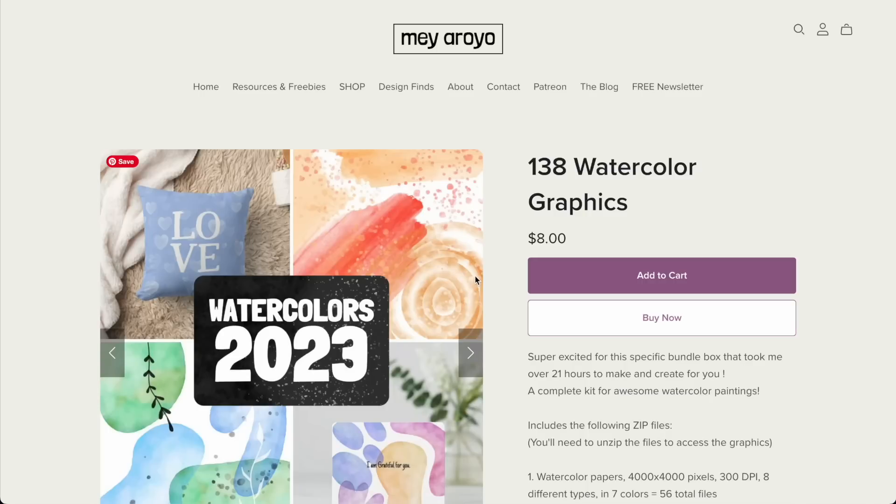
- Examine the product preview images on the "138 Watercolor Graphics" shop page one after another
{"action": "scroll", "coordinate": [475, 275], "scroll_direction": "down", "scroll_amount": 3}
{"action": "left_click", "coordinate": [470, 244]}
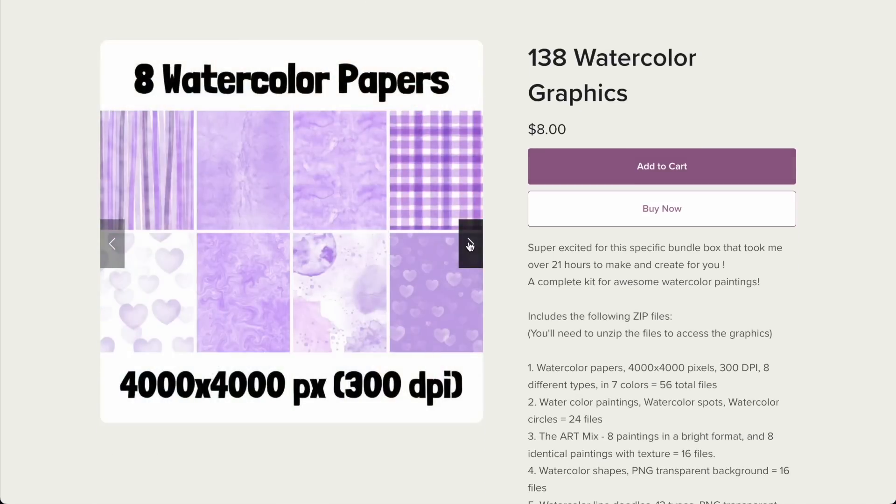
{"action": "left_click", "coordinate": [470, 244]}
{"action": "left_click", "coordinate": [470, 244]}
{"action": "left_click", "coordinate": [470, 243]}
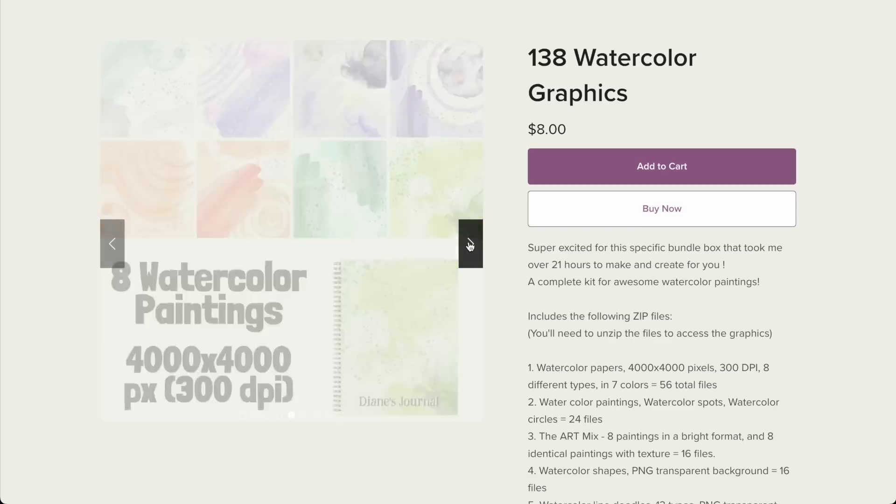
{"action": "left_click", "coordinate": [470, 244]}
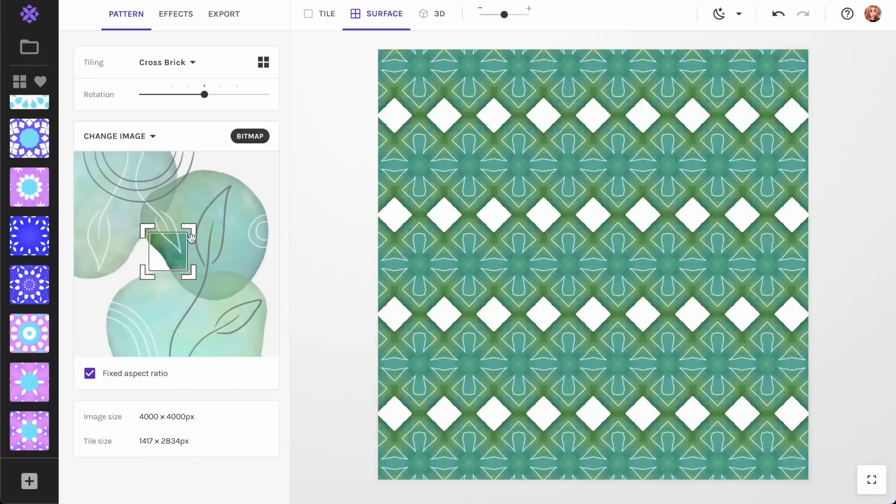
- Save snapshots of different Cross Brick patterns, moving the selection from the large green circle's upper edge to the lower teal shape
{"action": "left_click_drag", "start_coordinate": [168, 258], "coordinate": [201, 191]}
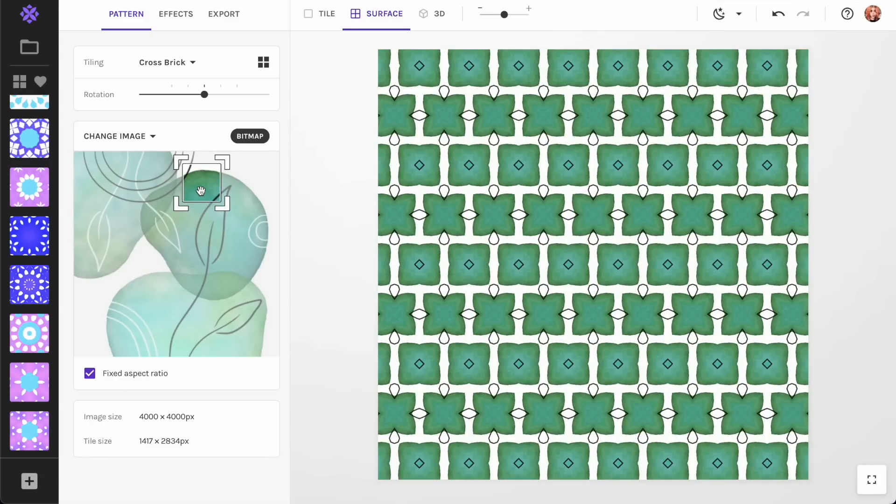
{"action": "left_click", "coordinate": [31, 476]}
{"action": "left_click_drag", "start_coordinate": [209, 185], "coordinate": [136, 270]}
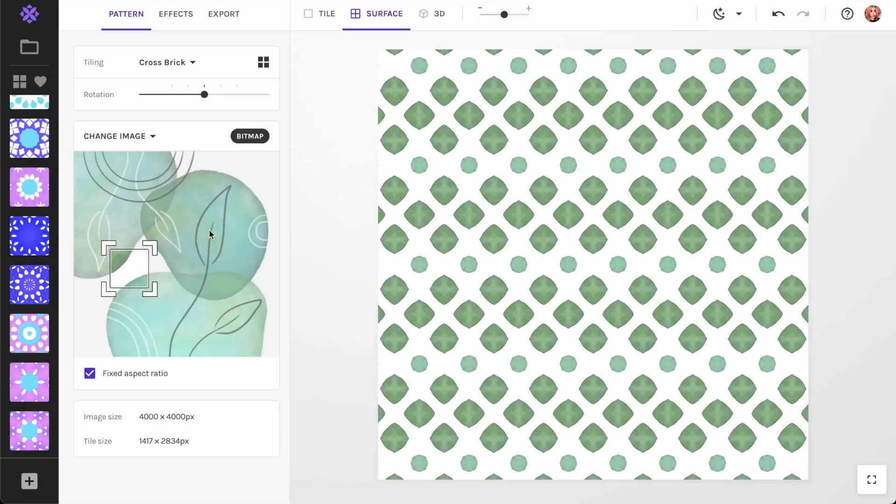
{"action": "left_click_drag", "start_coordinate": [132, 270], "coordinate": [165, 302]}
{"action": "left_click", "coordinate": [30, 481]}
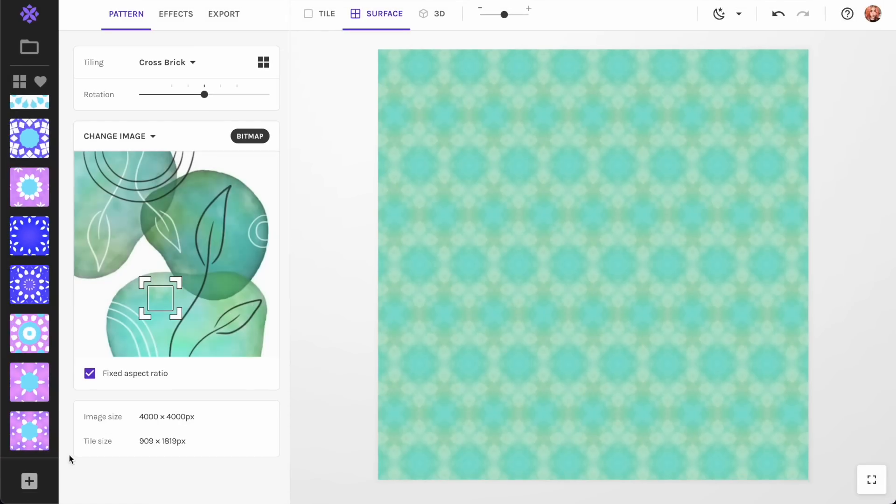
{"action": "left_click", "coordinate": [29, 481]}
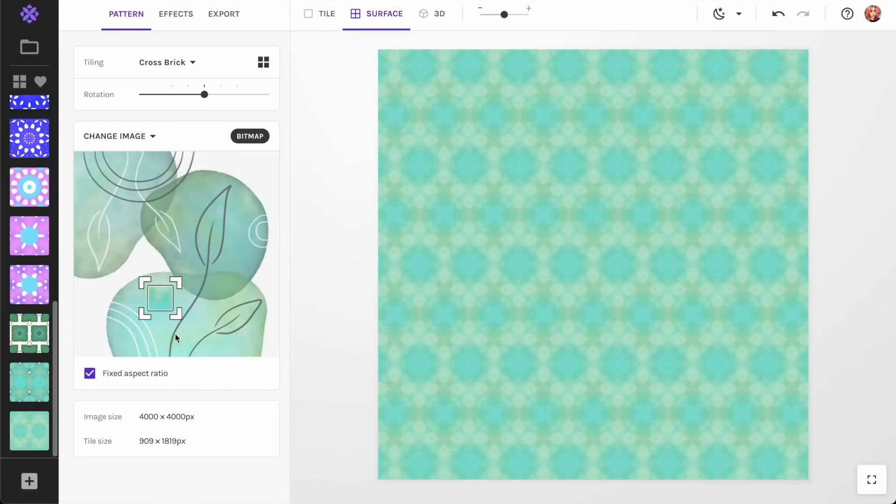
- Change the tiling to Bloom, using an enlarged selection placed over the dark rings in the watercolor image's upper-left circle
{"action": "left_click_drag", "start_coordinate": [178, 282], "coordinate": [211, 249]}
{"action": "left_click", "coordinate": [165, 62]}
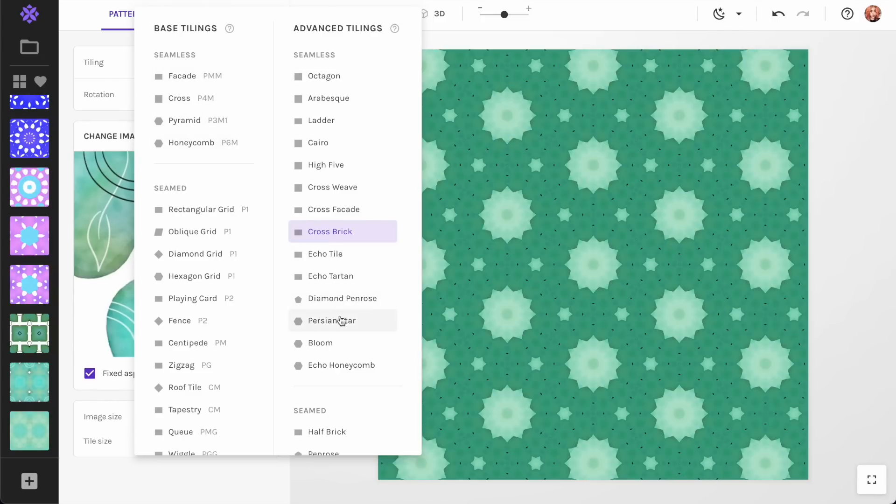
{"action": "left_click", "coordinate": [336, 347]}
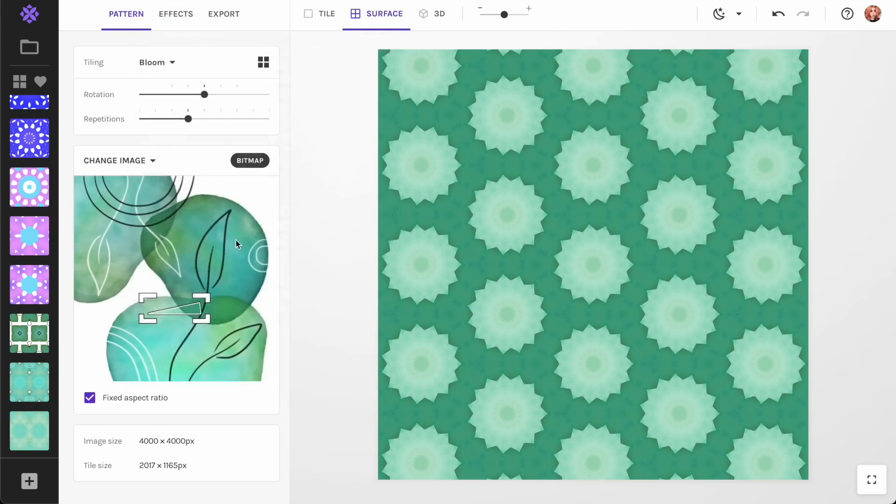
{"action": "left_click_drag", "start_coordinate": [183, 304], "coordinate": [136, 217]}
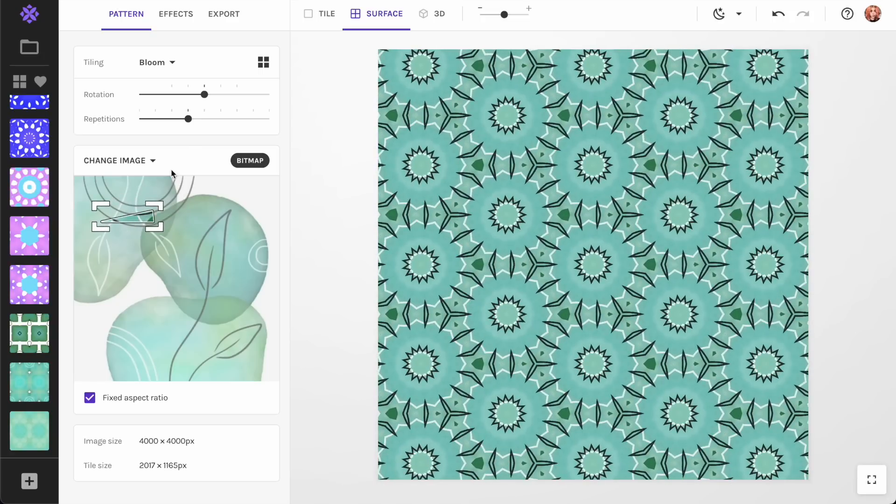
- Apply a Linear Metamorphosis effect at maximum horizontal strength, trying the horizontal mirror but leaving it off
{"action": "left_click", "coordinate": [176, 17]}
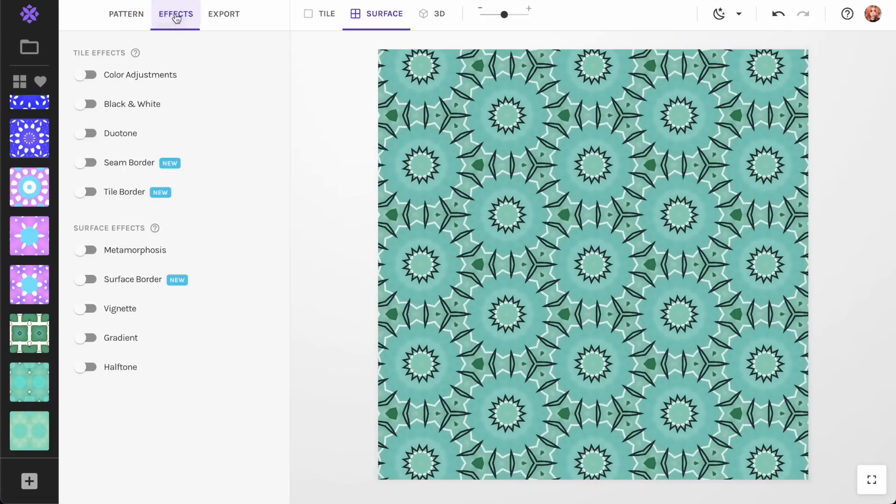
{"action": "left_click", "coordinate": [86, 250]}
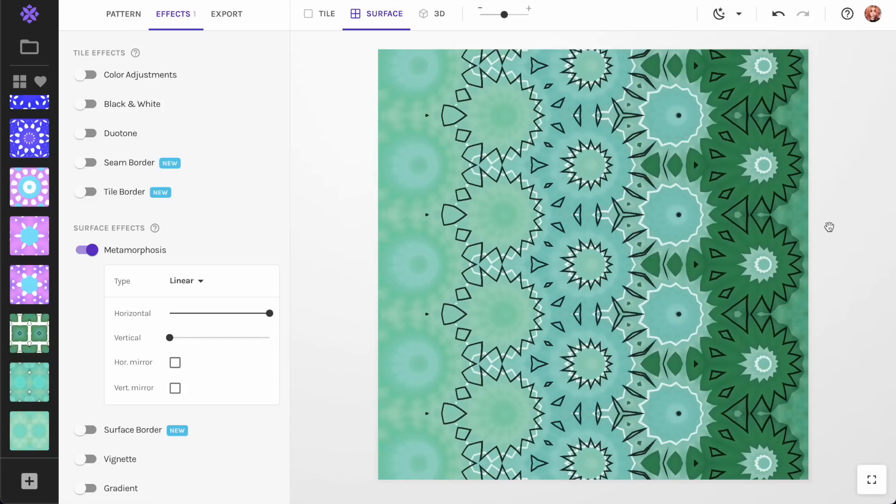
{"action": "left_click_drag", "start_coordinate": [241, 314], "coordinate": [271, 314]}
{"action": "left_click", "coordinate": [175, 363]}
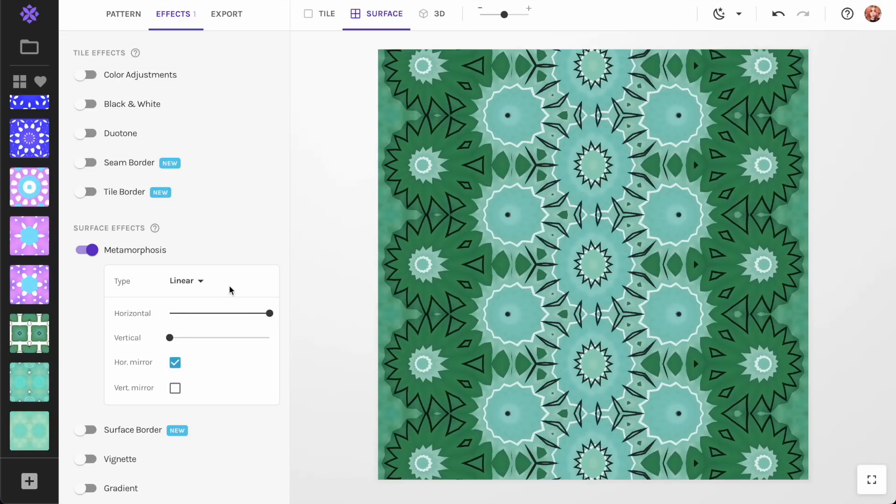
{"action": "left_click", "coordinate": [175, 364]}
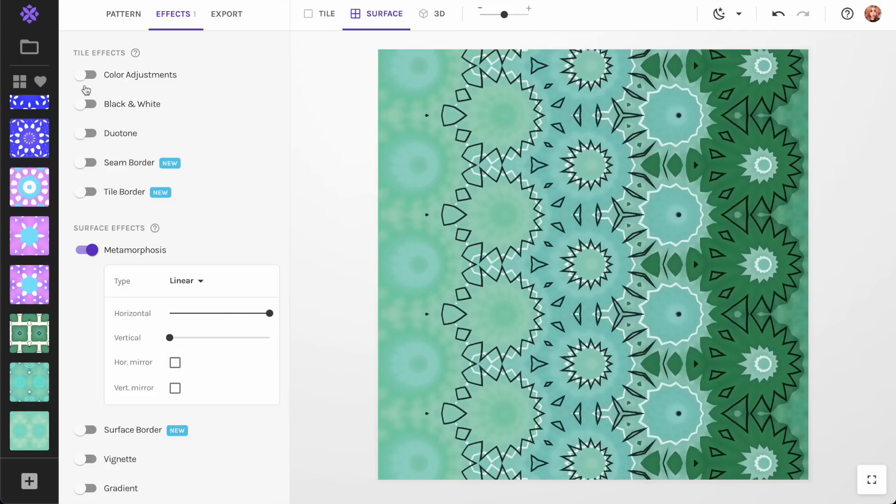
- Enlarge the Bloom selection and move it over the white arcs at the lower teal shape's left edge
{"action": "left_click", "coordinate": [127, 14]}
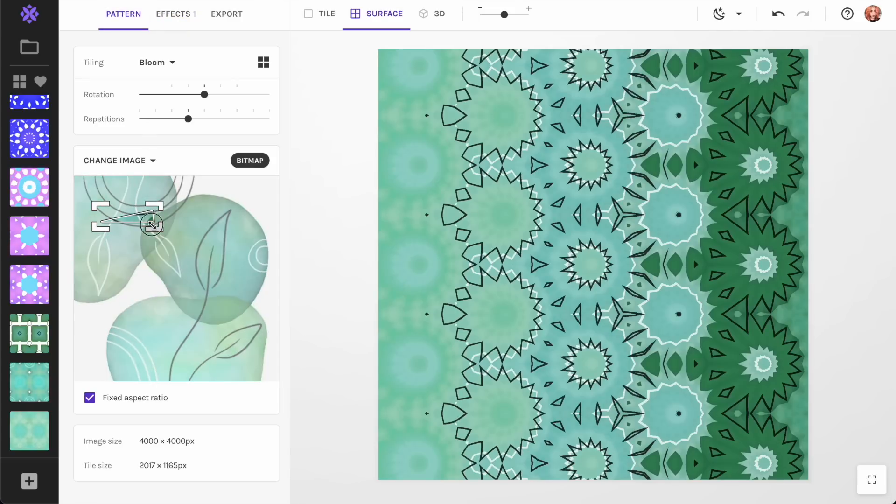
{"action": "left_click_drag", "start_coordinate": [152, 224], "coordinate": [182, 246]}
{"action": "left_click_drag", "start_coordinate": [146, 221], "coordinate": [142, 355]}
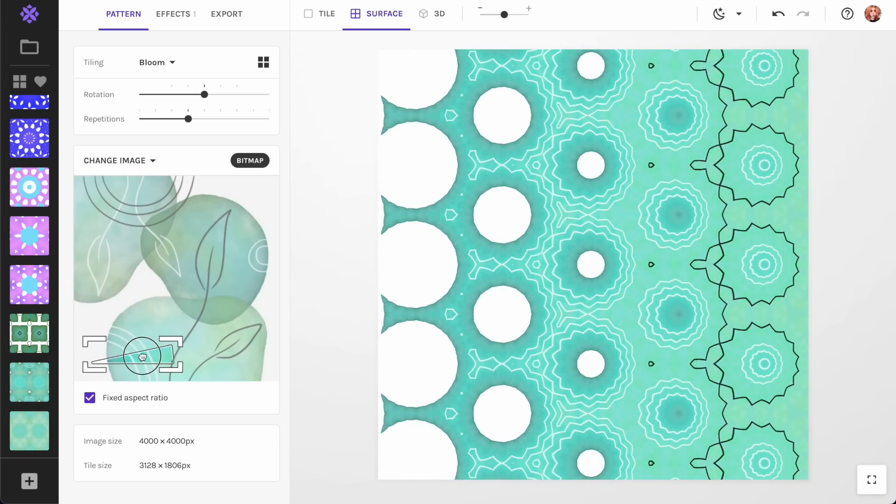
- Change the tiling to High Five and set the export repeat to 5.2 × 5.2
{"action": "left_click", "coordinate": [149, 72]}
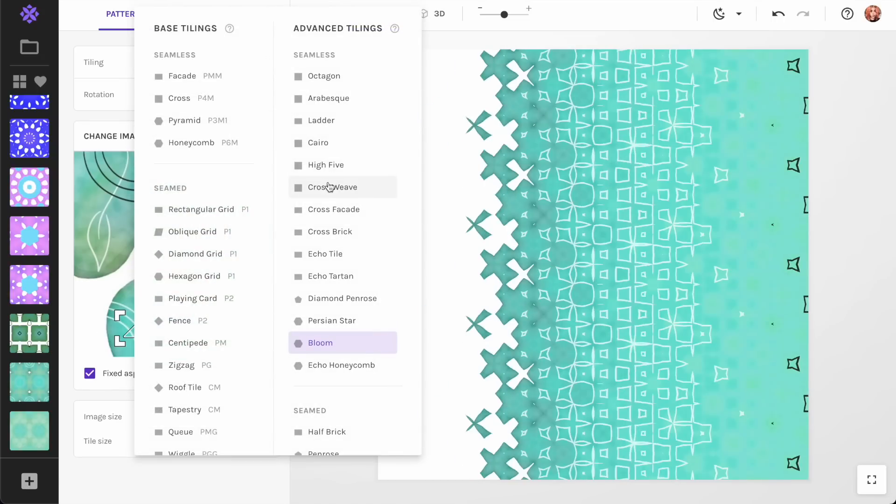
{"action": "left_click", "coordinate": [326, 172]}
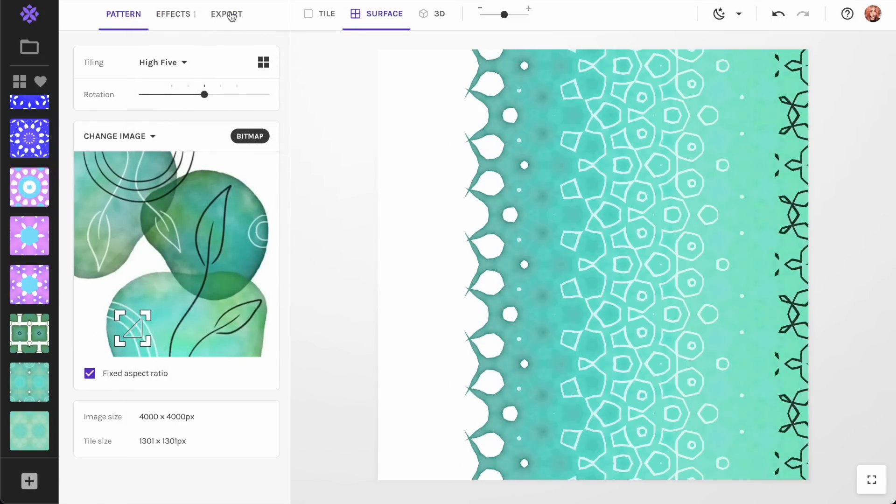
{"action": "left_click", "coordinate": [230, 16]}
{"action": "left_click", "coordinate": [174, 180]}
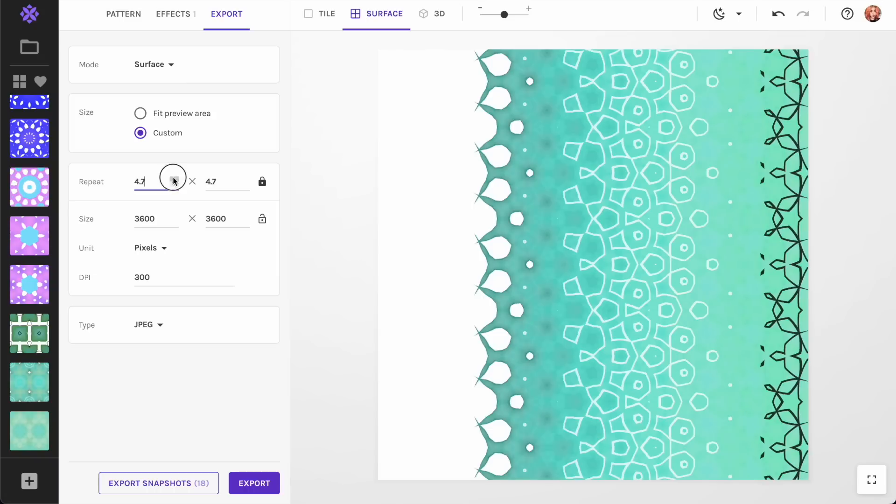
- Examine how the High Five pattern morphs horizontally by shifting the surface through its successive sections
{"action": "left_click_drag", "start_coordinate": [750, 290], "coordinate": [460, 300]}
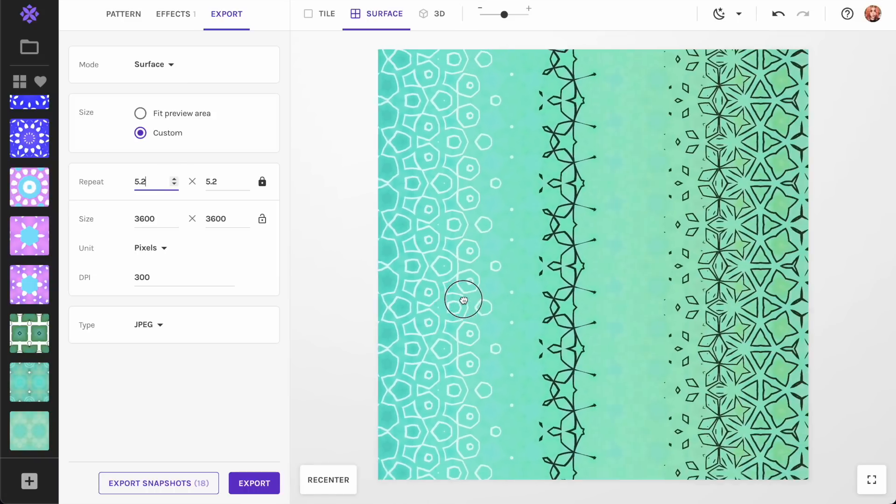
{"action": "left_click_drag", "start_coordinate": [656, 304], "coordinate": [450, 262]}
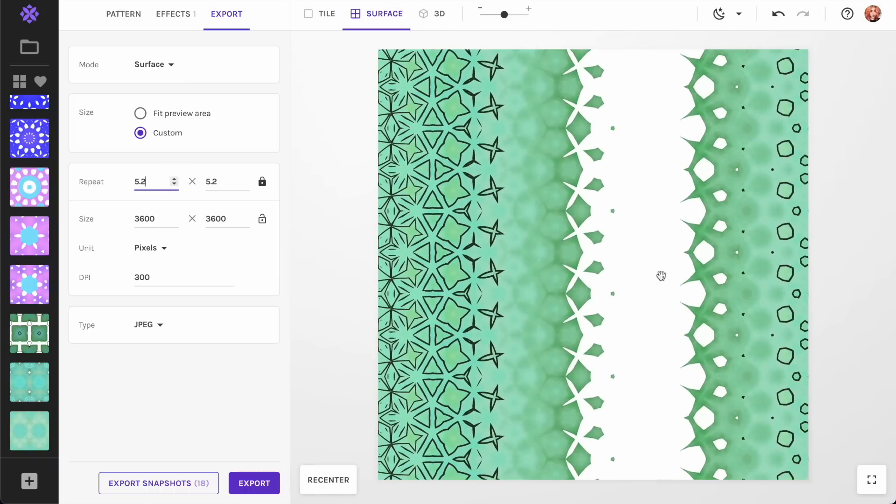
{"action": "left_click_drag", "start_coordinate": [662, 276], "coordinate": [469, 272]}
{"action": "left_click_drag", "start_coordinate": [744, 310], "coordinate": [569, 301]}
{"action": "left_click_drag", "start_coordinate": [697, 304], "coordinate": [597, 306]}
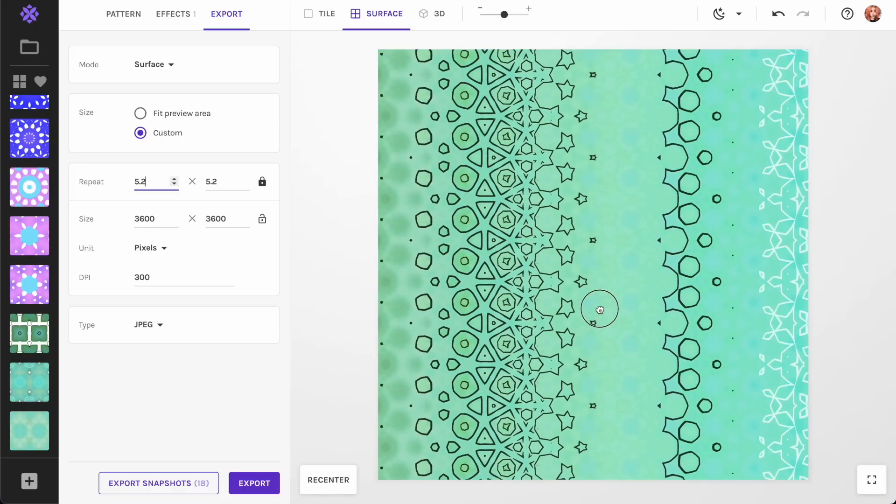
- Replace the source image with the stained-glass rainbow and enlarge the selection over the rainbow's center
{"action": "left_click", "coordinate": [123, 13]}
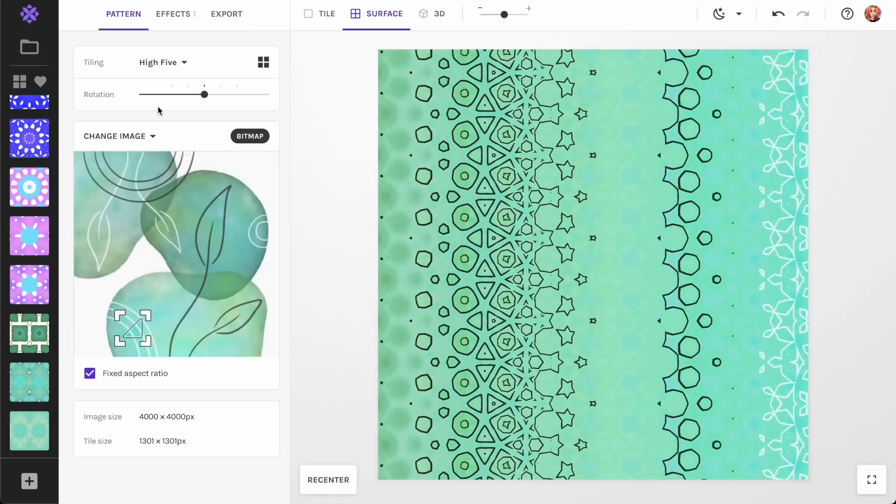
{"action": "left_click", "coordinate": [134, 136]}
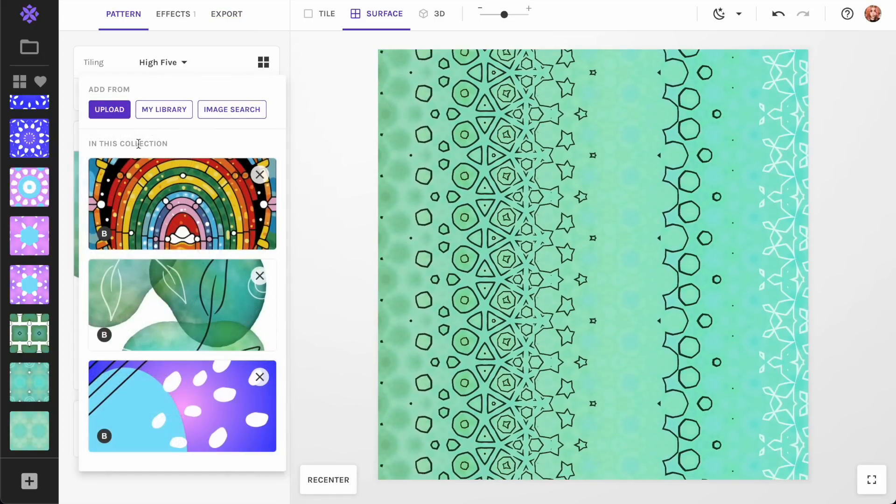
{"action": "left_click", "coordinate": [182, 215]}
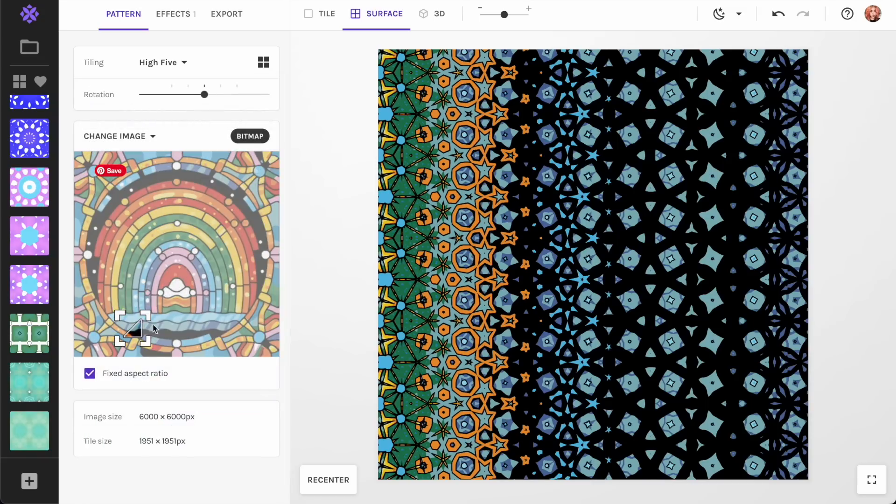
{"action": "left_click_drag", "start_coordinate": [146, 316], "coordinate": [207, 267]}
{"action": "left_click_drag", "start_coordinate": [146, 317], "coordinate": [176, 273]}
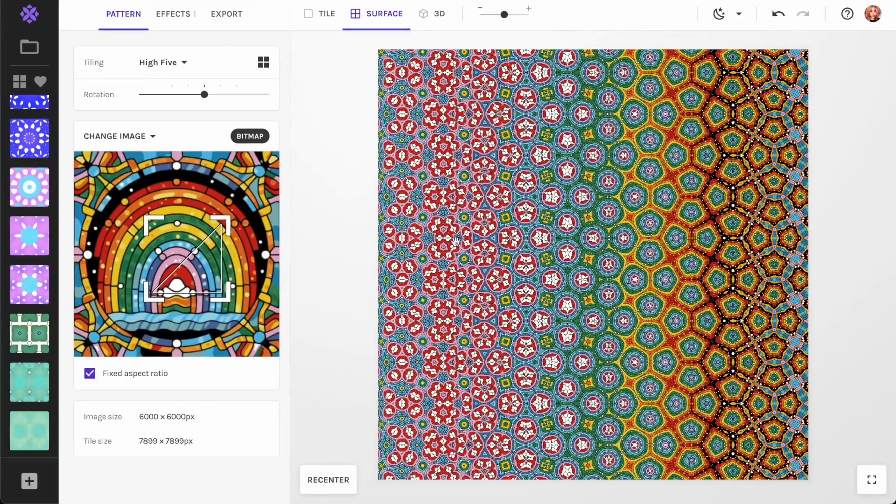
- Set the rainbow pattern's export repeat to 2.3 × 2.3 and shift the surface slightly within the frame
{"action": "left_click", "coordinate": [216, 16]}
{"action": "left_click_drag", "start_coordinate": [176, 186], "coordinate": [175, 187]}
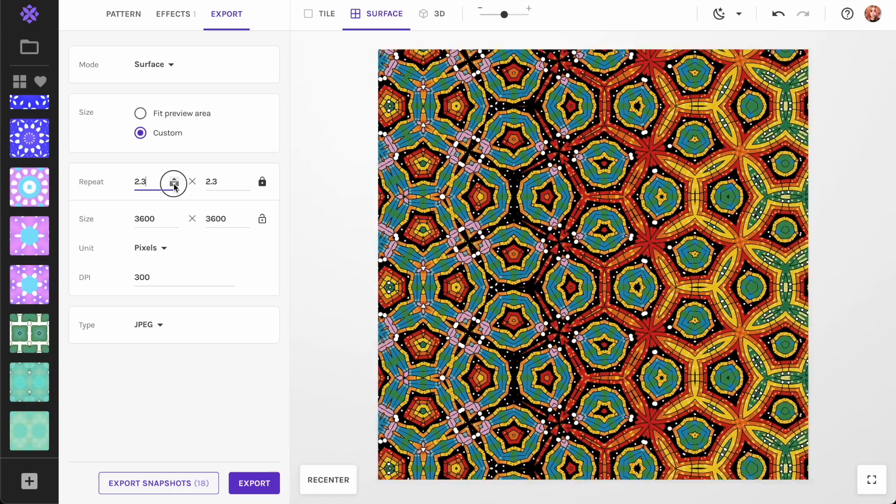
{"action": "left_click_drag", "start_coordinate": [733, 254], "coordinate": [714, 234]}
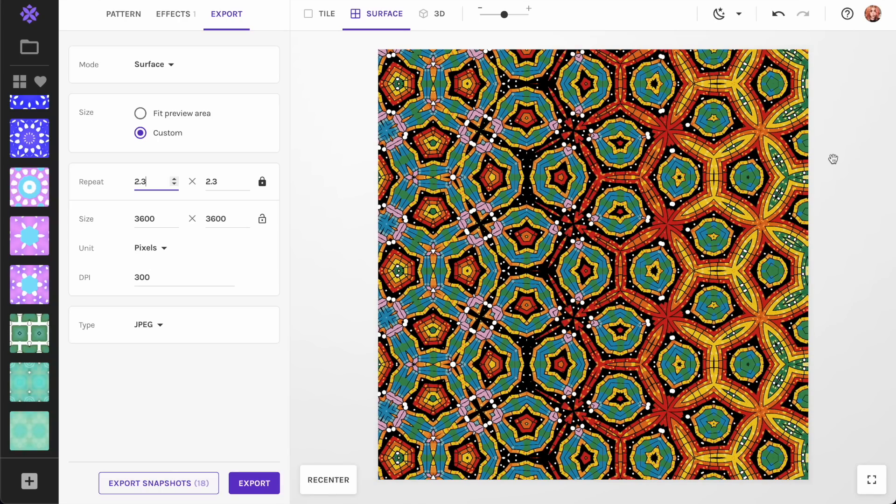
- Set the rainbow pattern's export repeat to 1.5 × 1.5 and shift the surface within the frame
{"action": "left_click", "coordinate": [174, 185]}
{"action": "left_click", "coordinate": [174, 185]}
{"action": "left_click", "coordinate": [175, 185]}
{"action": "left_click", "coordinate": [175, 185]}
{"action": "left_click_drag", "start_coordinate": [729, 279], "coordinate": [659, 276]}
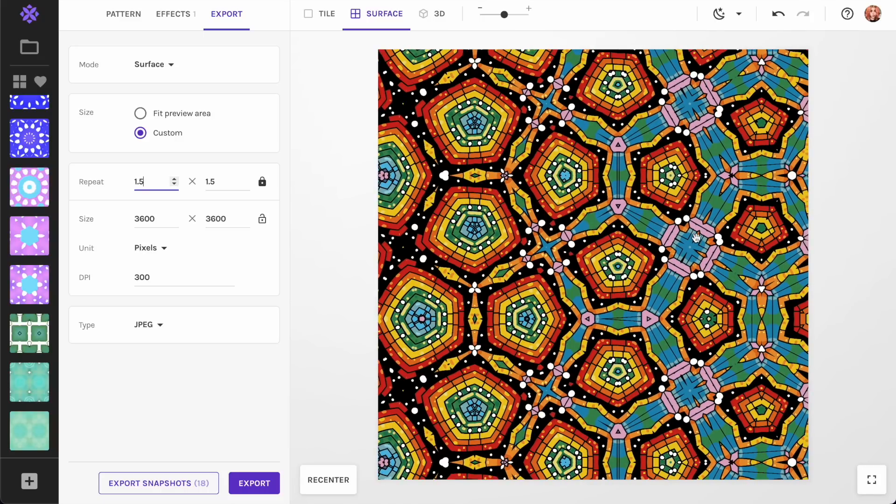
- Save a snapshot of the rainbow pattern and export it as stained glass 1.jpg in Downloads
{"action": "left_click", "coordinate": [29, 481]}
{"action": "left_click", "coordinate": [267, 484]}
{"action": "type", "text": "stained glass 1.jpg"}
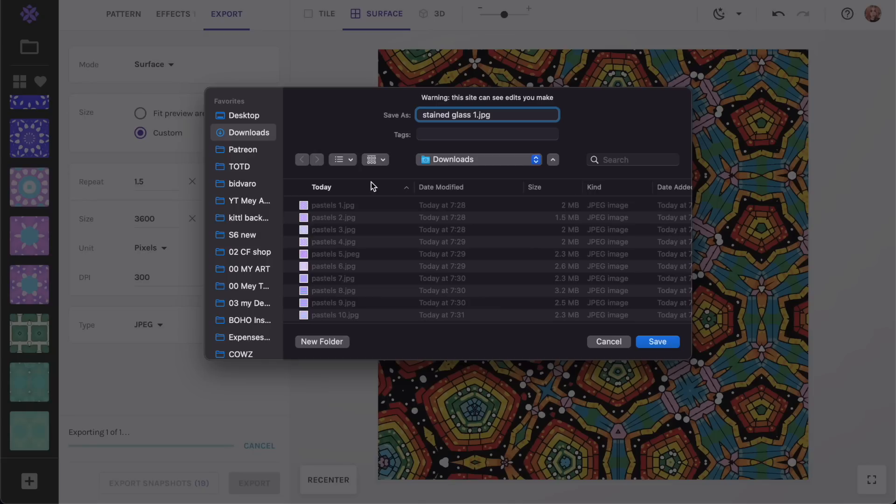
{"action": "key", "text": "shift+super+Left"}
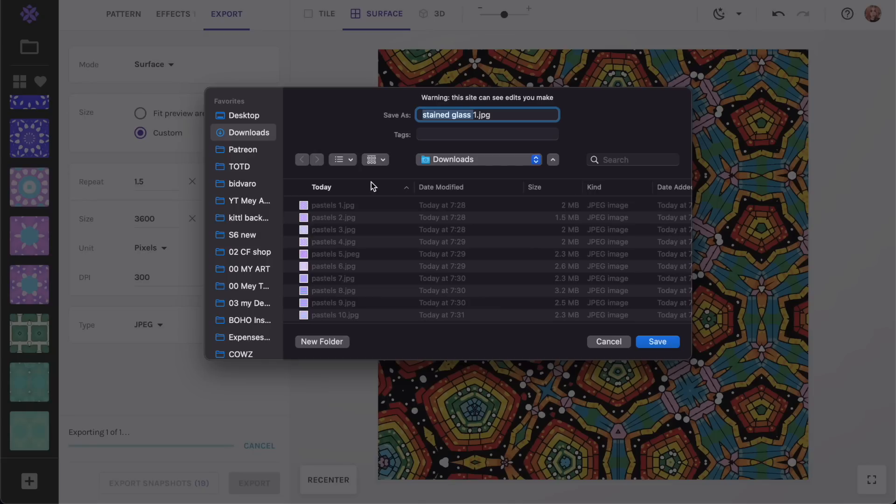
{"action": "key", "text": "Return"}
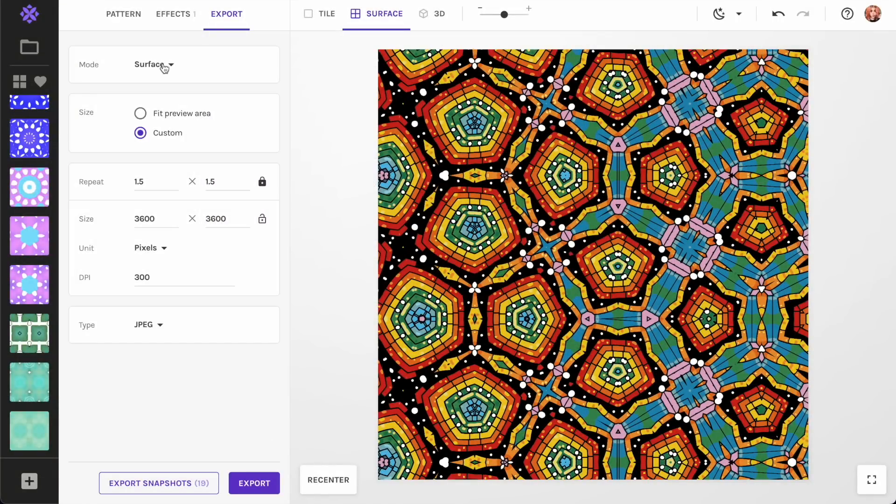
- Move the image selection over the rainbow's upper-right arc, and enable Color Adjustments with raised brightness and slightly raised saturation
{"action": "left_click", "coordinate": [126, 16]}
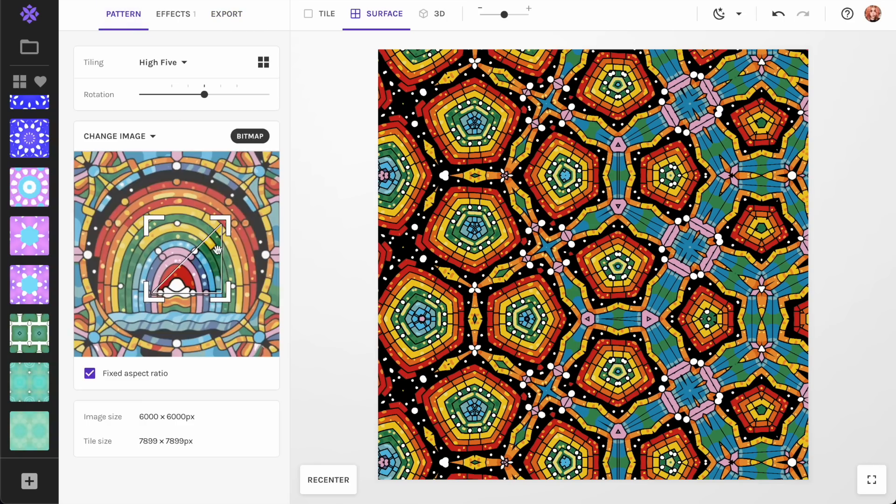
{"action": "left_click_drag", "start_coordinate": [206, 280], "coordinate": [247, 240]}
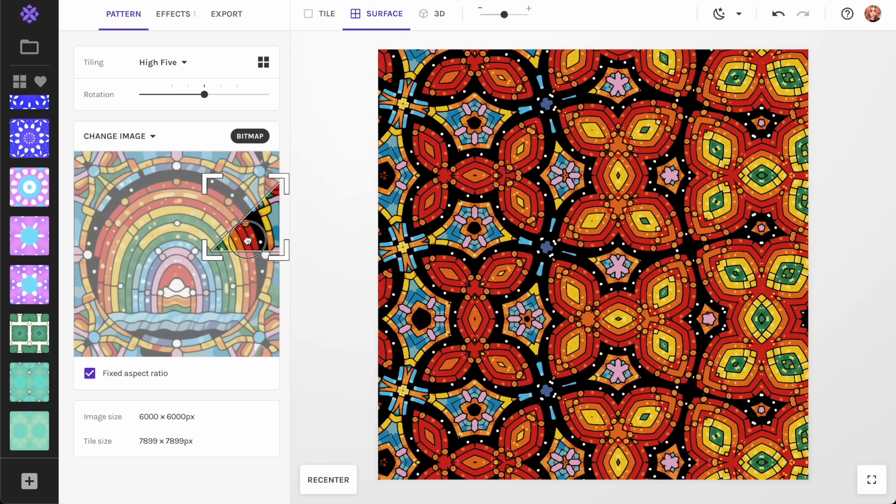
{"action": "left_click", "coordinate": [183, 14]}
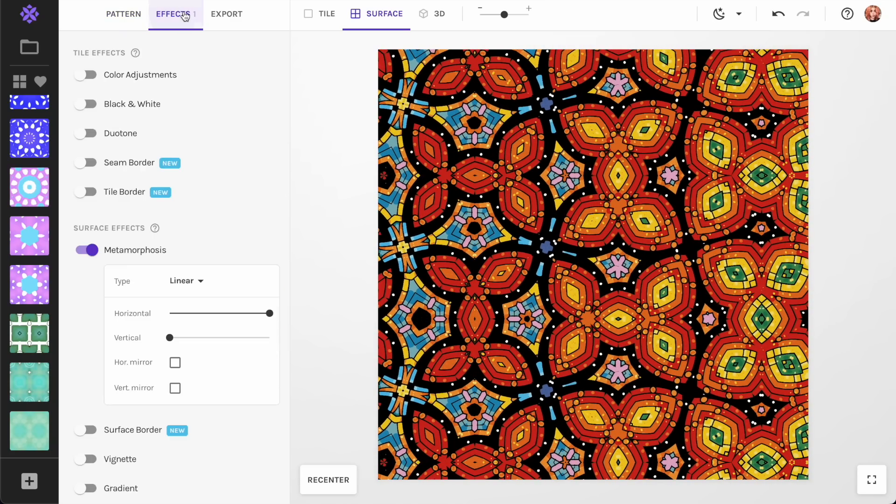
{"action": "left_click", "coordinate": [94, 76]}
{"action": "left_click_drag", "start_coordinate": [219, 106], "coordinate": [240, 110]}
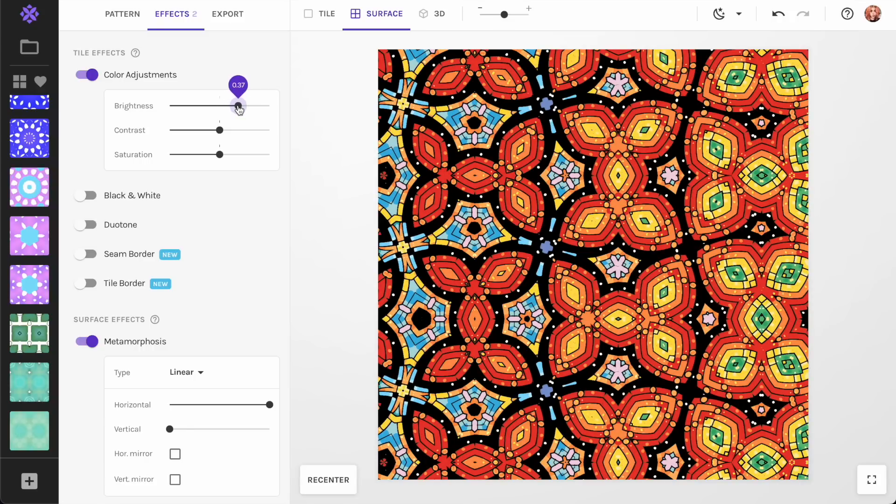
{"action": "key", "text": "F2"}
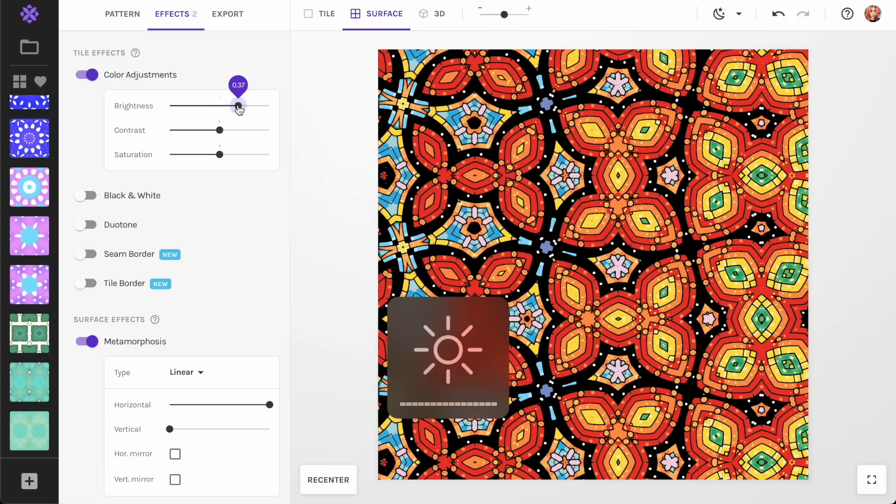
{"action": "left_click_drag", "start_coordinate": [239, 109], "coordinate": [226, 158]}
{"action": "left_click", "coordinate": [221, 155]}
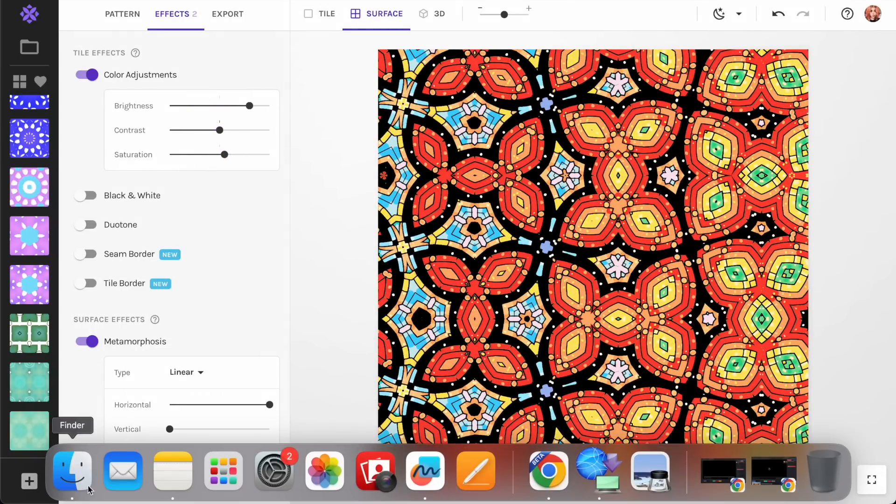
- Switch to Finder and preview stained glass 1.jpg beside the brightened pattern to compare their colors
{"action": "left_click", "coordinate": [75, 467]}
{"action": "left_click", "coordinate": [256, 227]}
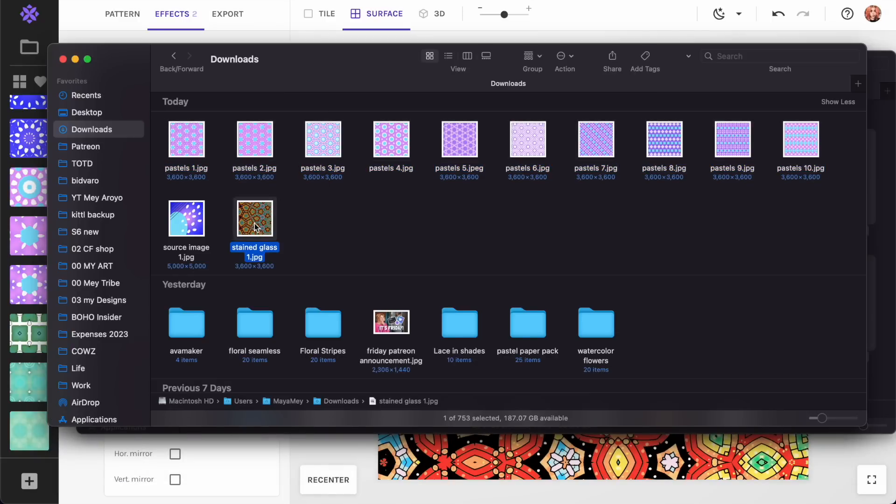
{"action": "key", "text": "space"}
{"action": "left_click", "coordinate": [566, 12]}
{"action": "left_click", "coordinate": [688, 469]}
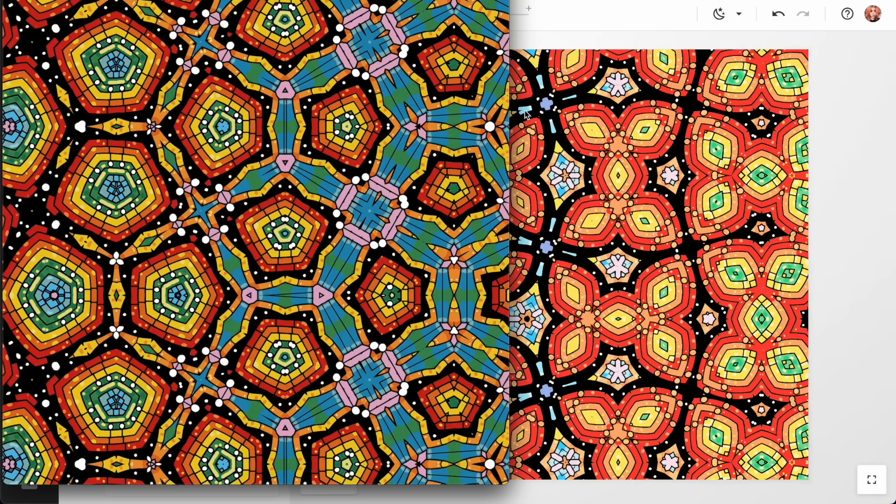
{"action": "key", "text": "space"}
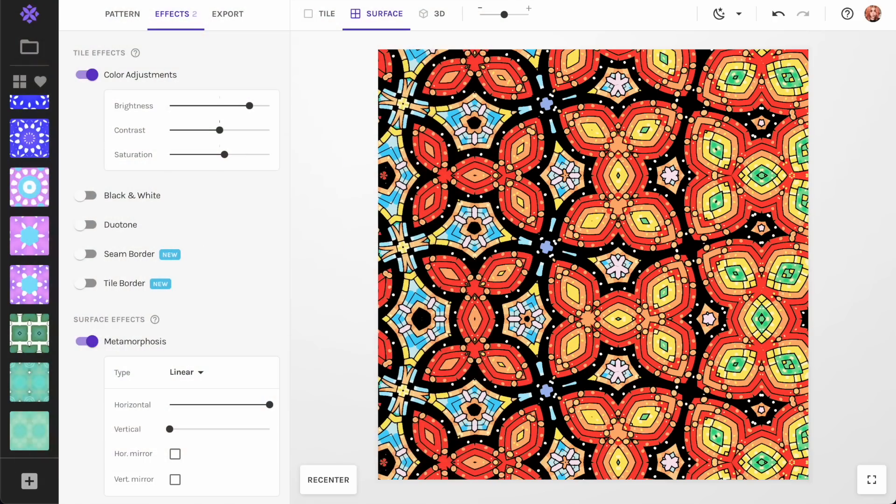
- Move the image selection from the upper-right arc to the right half of the rainbow's inner arches
{"action": "left_click", "coordinate": [127, 17]}
{"action": "left_click", "coordinate": [133, 28]}
{"action": "left_click_drag", "start_coordinate": [256, 220], "coordinate": [226, 232]}
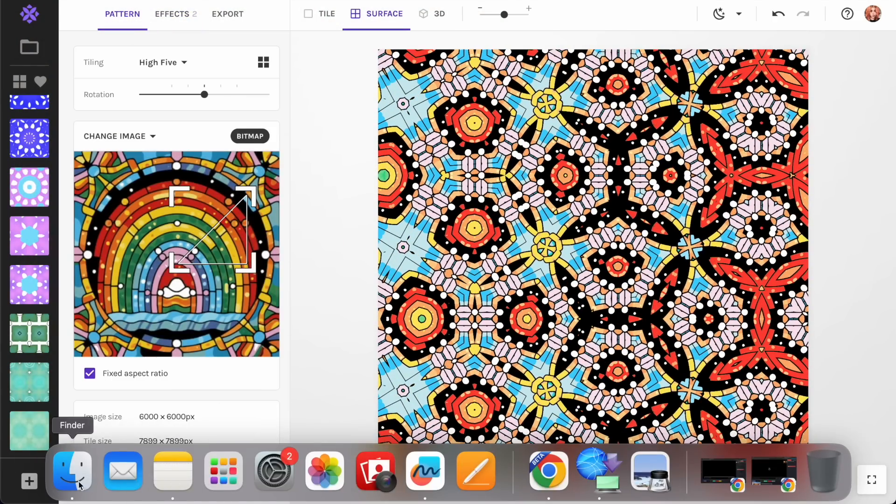
- Switch to Finder and move stained glass 1.jpg from Downloads to the Trash
{"action": "left_click", "coordinate": [75, 485]}
{"action": "right_click", "coordinate": [259, 219]}
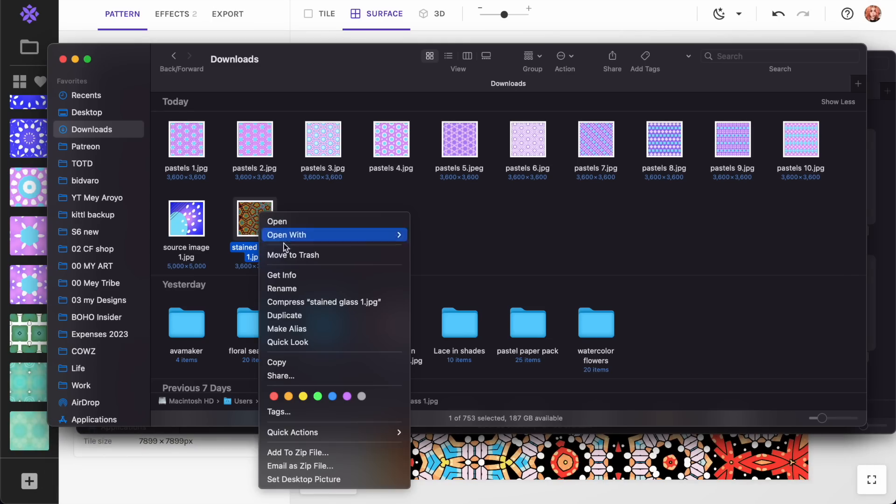
{"action": "left_click", "coordinate": [301, 257]}
- Return to the pattern editor and move the image selection over the rainbow's center
{"action": "left_click", "coordinate": [241, 474]}
{"action": "left_click_drag", "start_coordinate": [208, 248], "coordinate": [180, 266]}
{"action": "left_click_drag", "start_coordinate": [171, 275], "coordinate": [164, 278]}
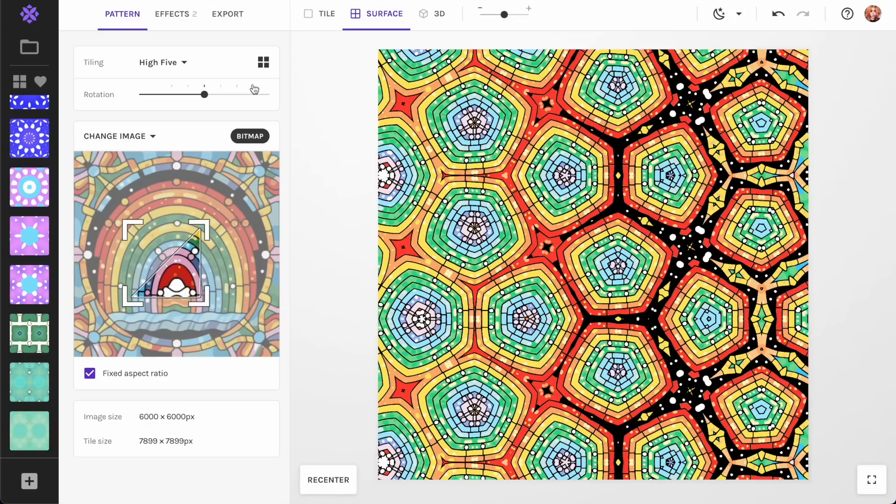
- Try to export the brightened rainbow pattern as a JPEG surface
{"action": "left_click", "coordinate": [227, 21]}
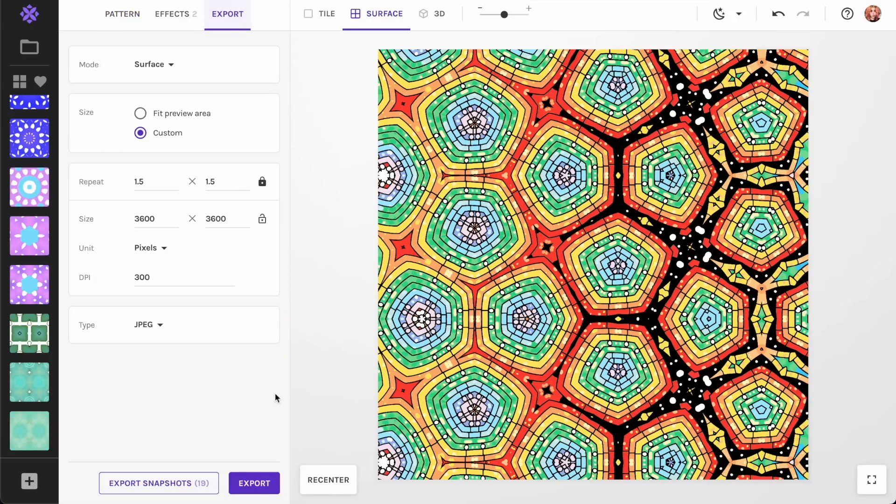
{"action": "left_click", "coordinate": [254, 476]}
{"action": "key", "text": "Return"}
- Reduce the color adjustment's brightness slightly and return its saturation to neutral
{"action": "left_click", "coordinate": [174, 21]}
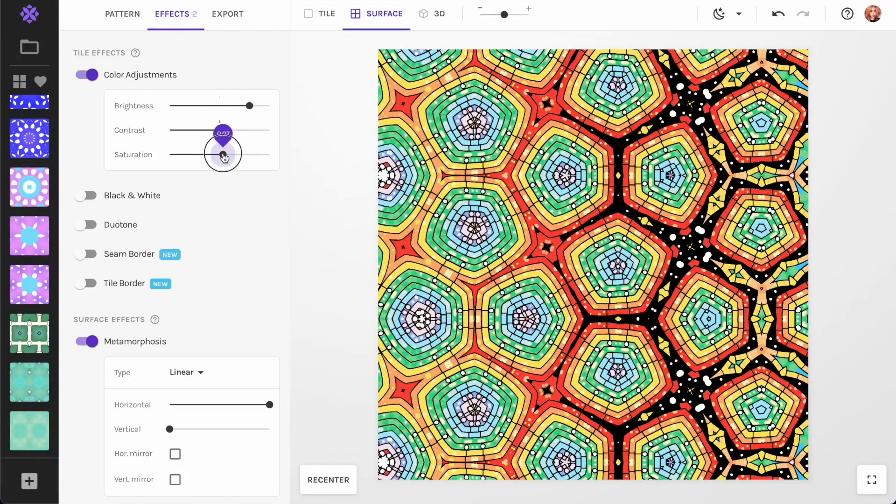
{"action": "left_click_drag", "start_coordinate": [249, 108], "coordinate": [240, 109]}
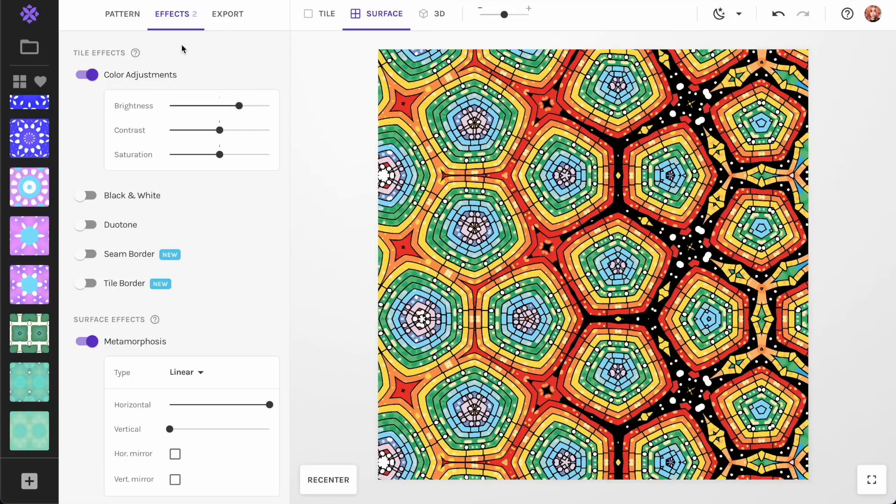
- Export the adjusted rainbow pattern as stained glass 1.jpg in Downloads
{"action": "left_click", "coordinate": [226, 19]}
{"action": "left_click", "coordinate": [254, 481]}
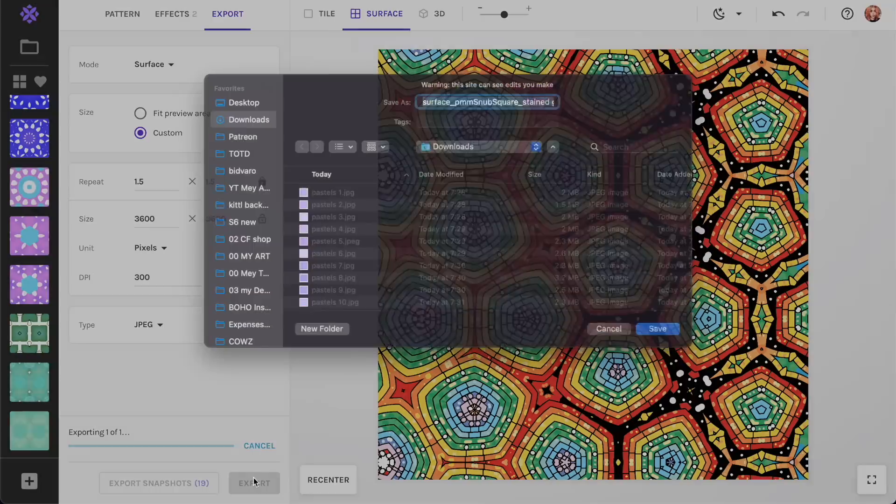
{"action": "type", "text": "stained glass 1.jpg"}
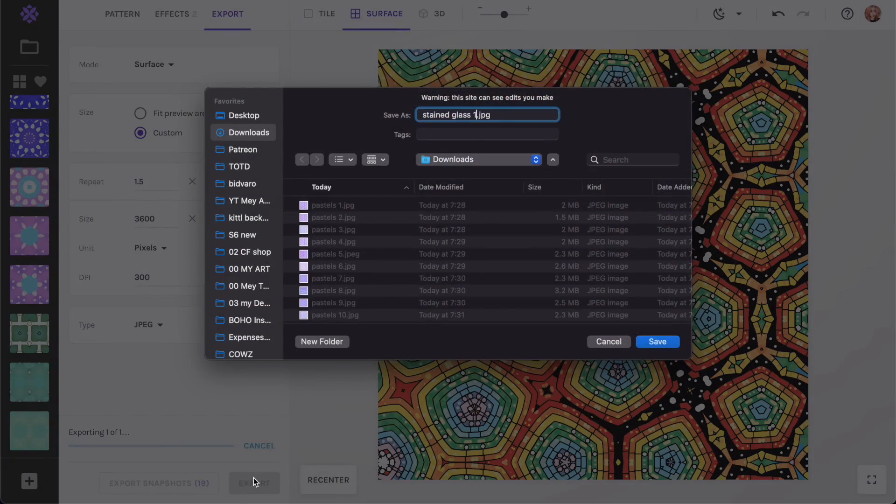
{"action": "key", "text": "Return"}
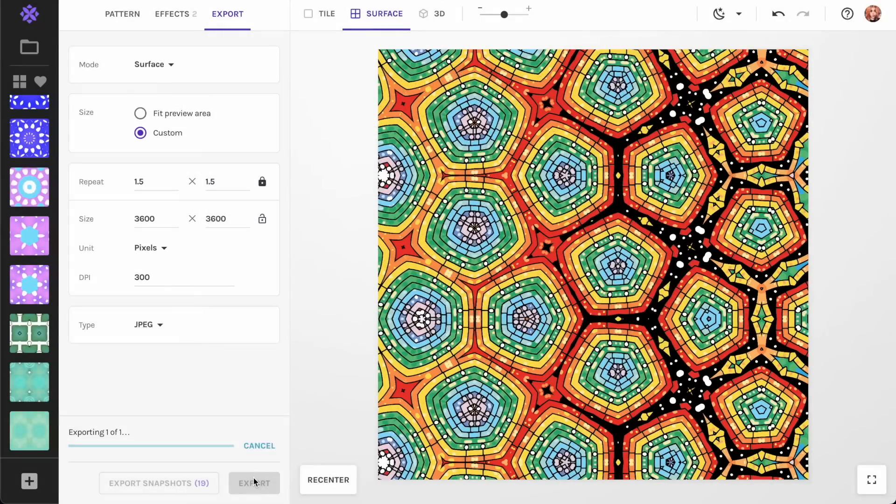
- Move the image selection to the rainbow's lower-right area and export the new pattern under a stained glass file name
{"action": "left_click", "coordinate": [127, 15]}
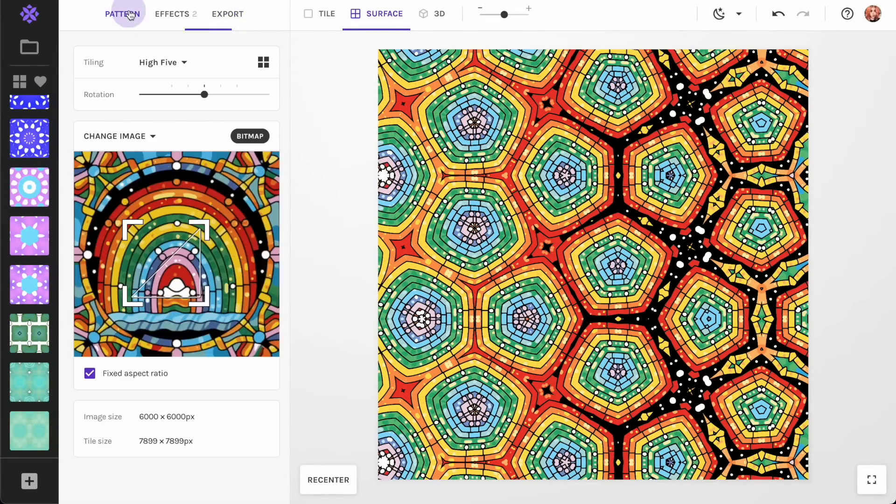
{"action": "left_click_drag", "start_coordinate": [176, 279], "coordinate": [224, 308]}
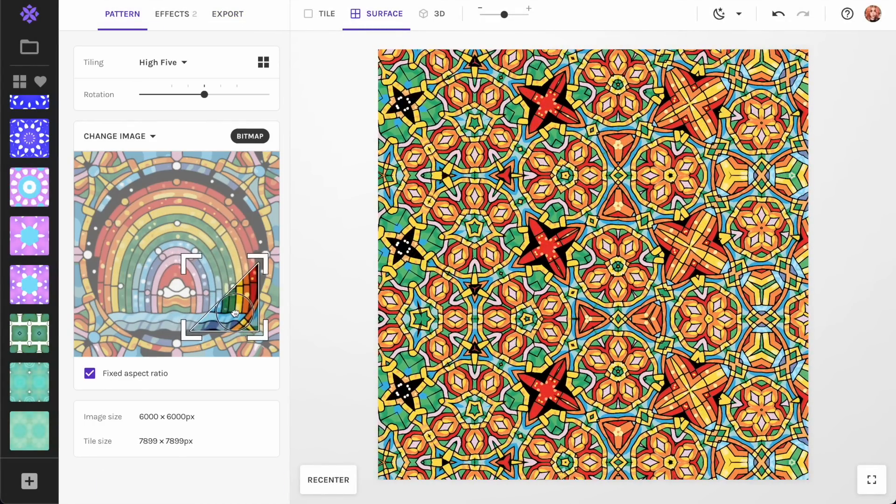
{"action": "left_click", "coordinate": [225, 15]}
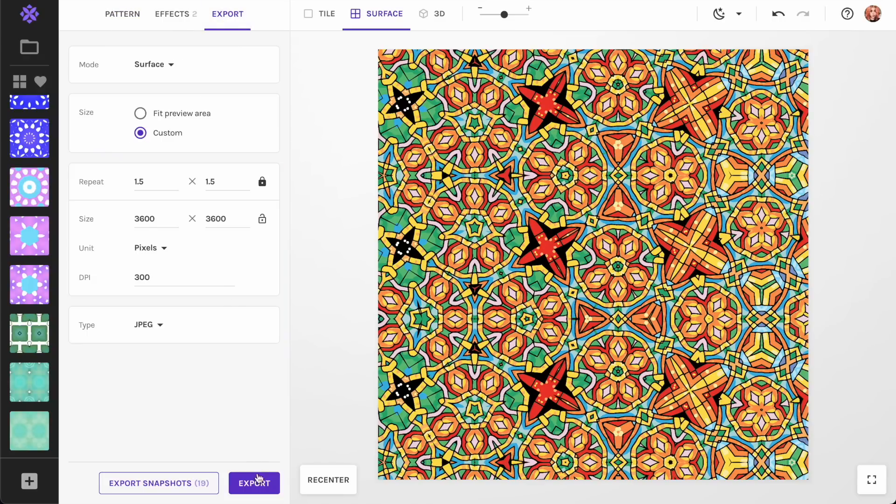
{"action": "left_click", "coordinate": [254, 482]}
{"action": "type", "text": "stained glass"}
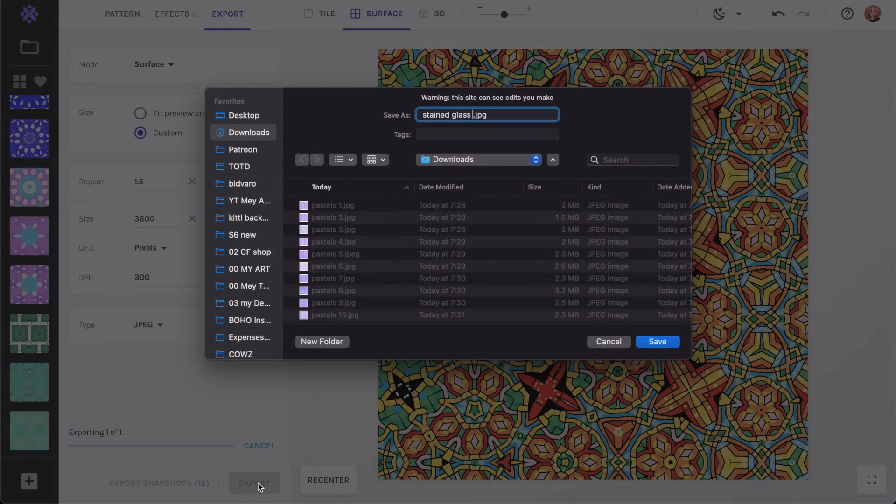
{"action": "key", "text": "Return"}
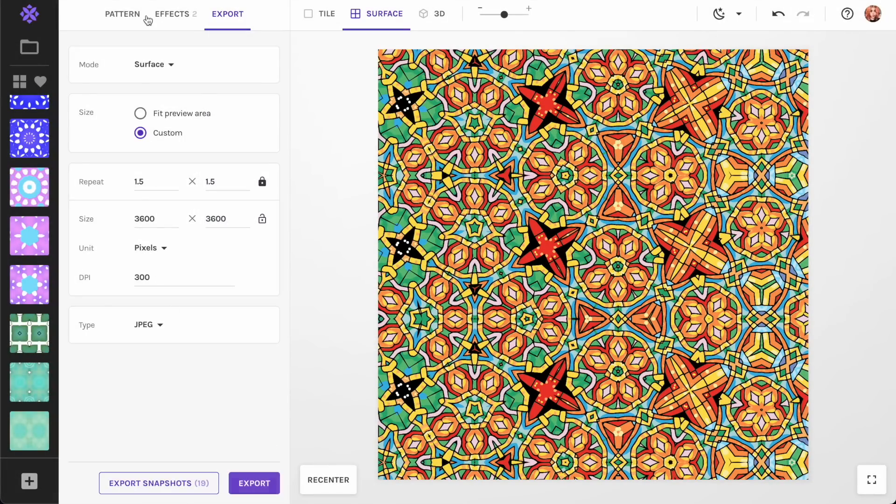
- Change the tiling to Cross Brick and move the image selection to the source image's upper-left corner
{"action": "left_click", "coordinate": [145, 15]}
{"action": "left_click", "coordinate": [170, 58]}
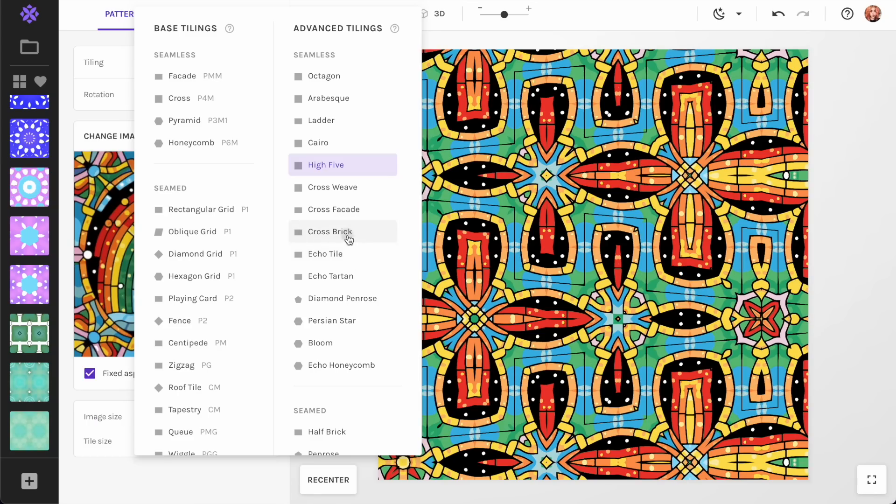
{"action": "left_click", "coordinate": [348, 232]}
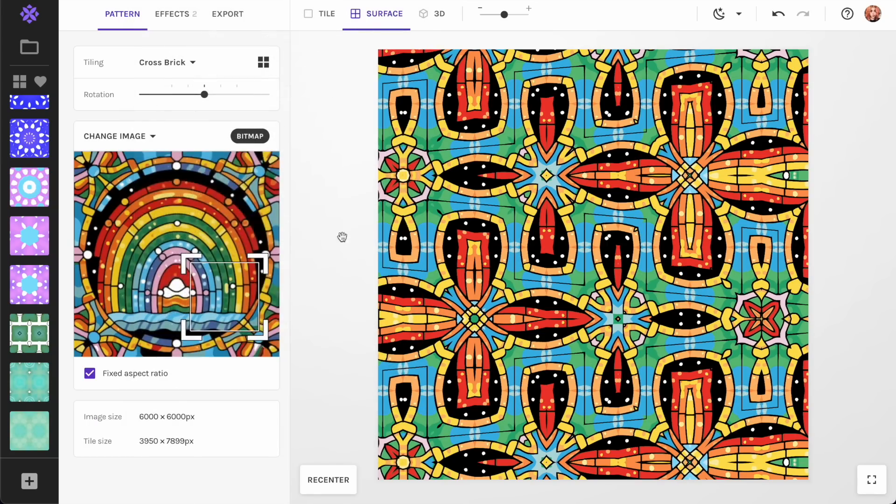
{"action": "left_click_drag", "start_coordinate": [220, 303], "coordinate": [117, 214]}
- Try a different horizontal strength for the linear Metamorphosis effect
{"action": "left_click", "coordinate": [175, 14]}
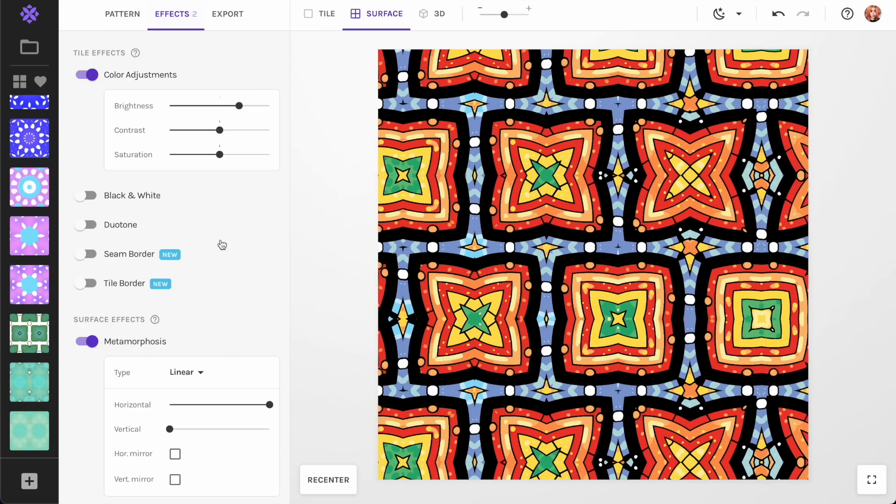
{"action": "mouse_move", "coordinate": [269, 409]}
{"action": "left_mouse_down"}
{"action": "mouse_move", "coordinate": [163, 399]}
{"action": "mouse_move", "coordinate": [280, 399]}
{"action": "left_mouse_up"}
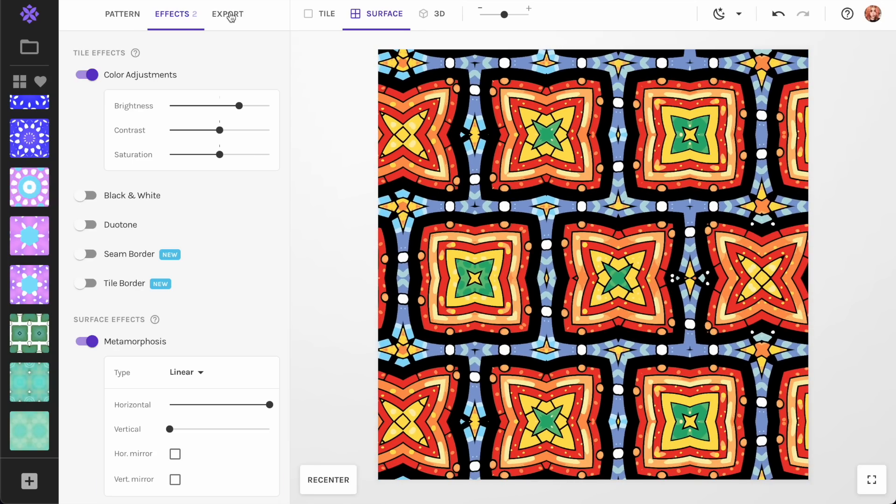
- Set the Cross Brick pattern's export repeat to 3.9 × 1.95 and shift the surface within the frame
{"action": "left_click", "coordinate": [229, 15]}
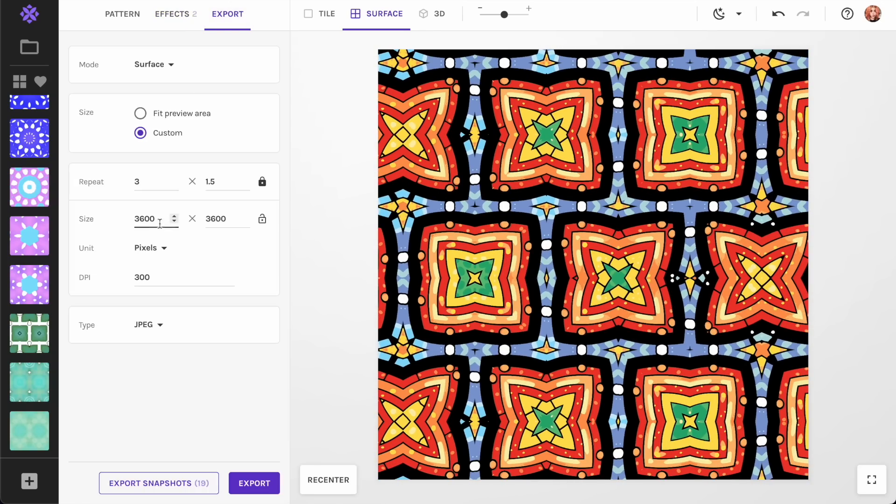
{"action": "double_click", "coordinate": [174, 179]}
{"action": "left_click", "coordinate": [174, 180]}
{"action": "left_click", "coordinate": [173, 180]}
{"action": "left_click", "coordinate": [174, 179]}
{"action": "left_click", "coordinate": [174, 180]}
{"action": "left_click", "coordinate": [174, 180]}
{"action": "left_click", "coordinate": [174, 180]}
{"action": "left_click", "coordinate": [174, 180]}
{"action": "mouse_move", "coordinate": [690, 313]}
{"action": "left_mouse_down"}
{"action": "mouse_move", "coordinate": [688, 304]}
{"action": "mouse_move", "coordinate": [670, 306]}
{"action": "mouse_move", "coordinate": [698, 316]}
{"action": "left_mouse_up"}
- Export the Cross Brick pattern as stained glass 3.jpg in Downloads
{"action": "left_click", "coordinate": [256, 481]}
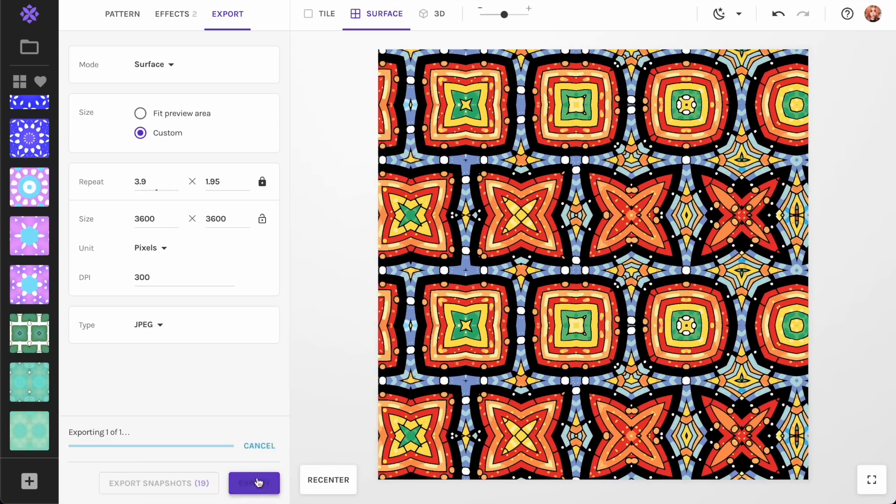
{"action": "type", "text": "stained glass"}
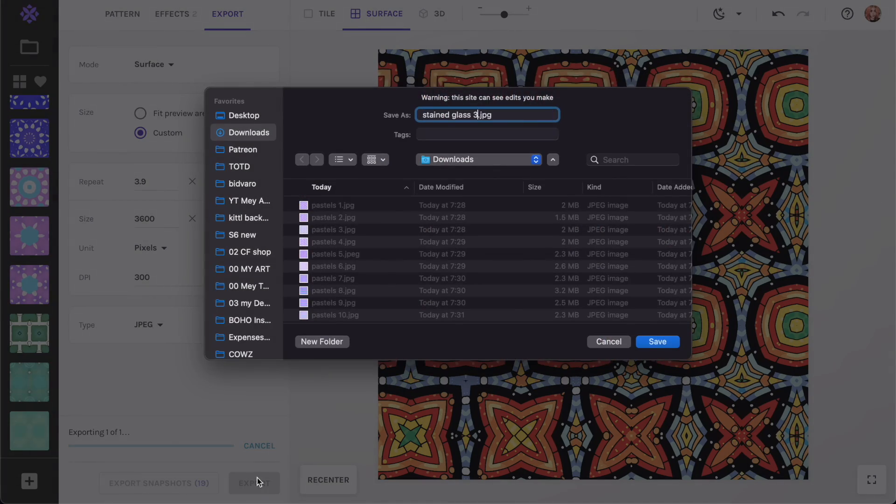
{"action": "key", "text": "Return"}
- Move the image selection to the source image's lower-right corner and export the Cross Brick surface as stained glass 4.jpg in Downloads
{"action": "left_click", "coordinate": [108, 13]}
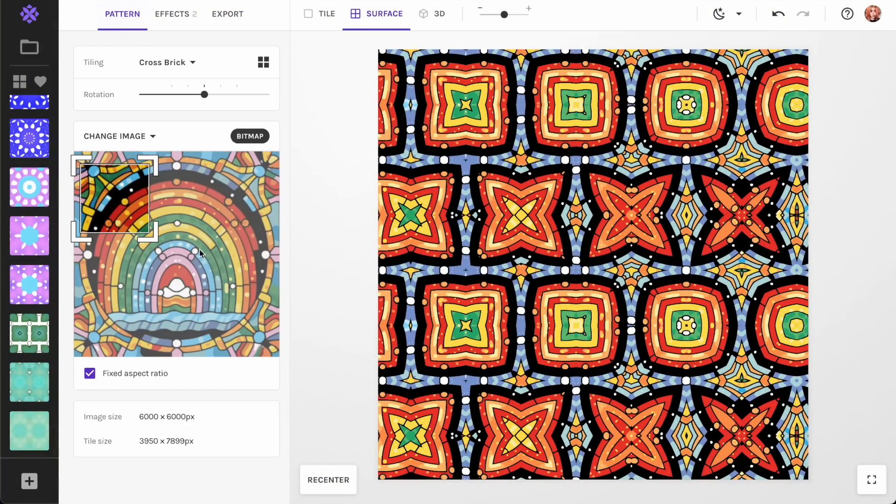
{"action": "left_click_drag", "start_coordinate": [129, 211], "coordinate": [254, 332]}
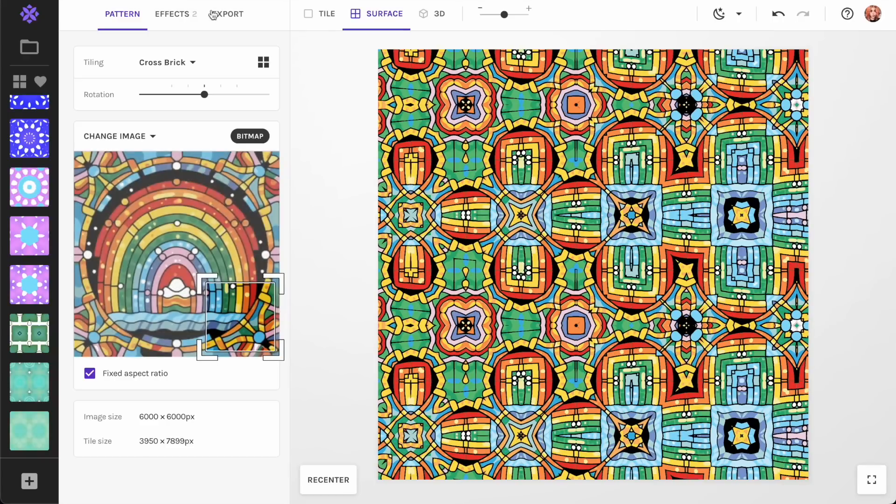
{"action": "left_click", "coordinate": [228, 13]}
{"action": "left_click", "coordinate": [259, 483]}
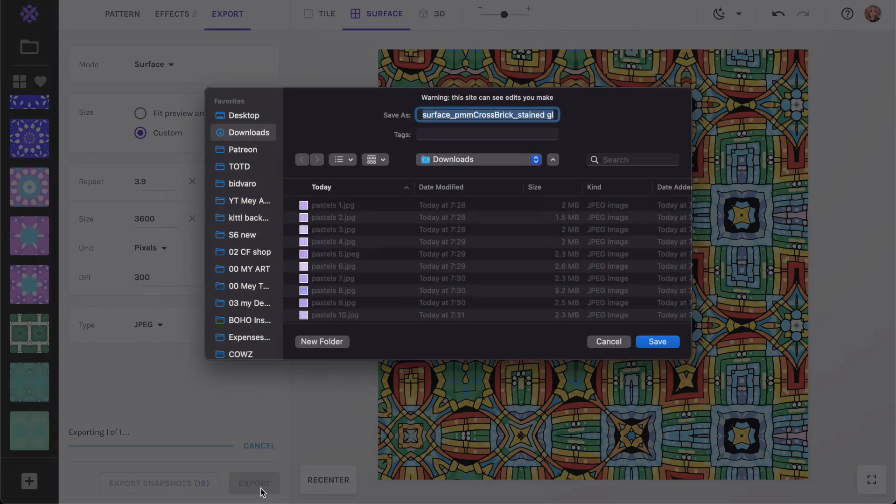
{"action": "key", "text": "Return"}
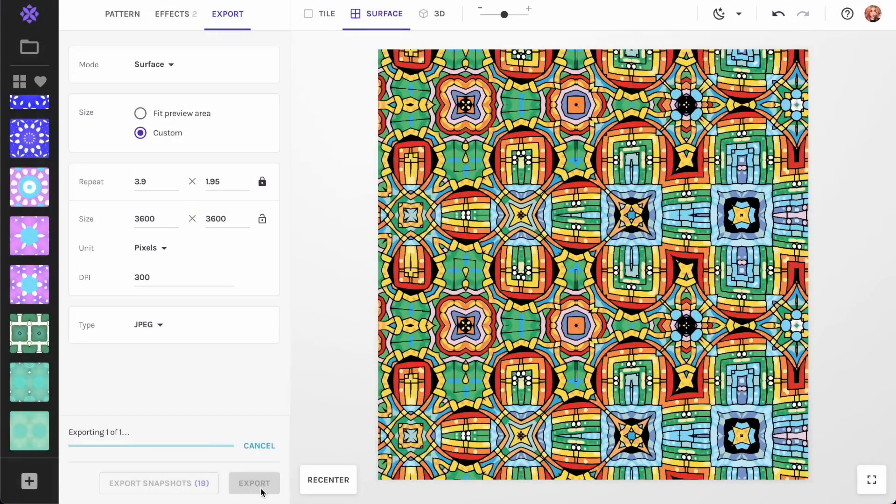
- Turn off the Metamorphosis effect and change the pattern's tiling to Pyramid
{"action": "left_click", "coordinate": [165, 18]}
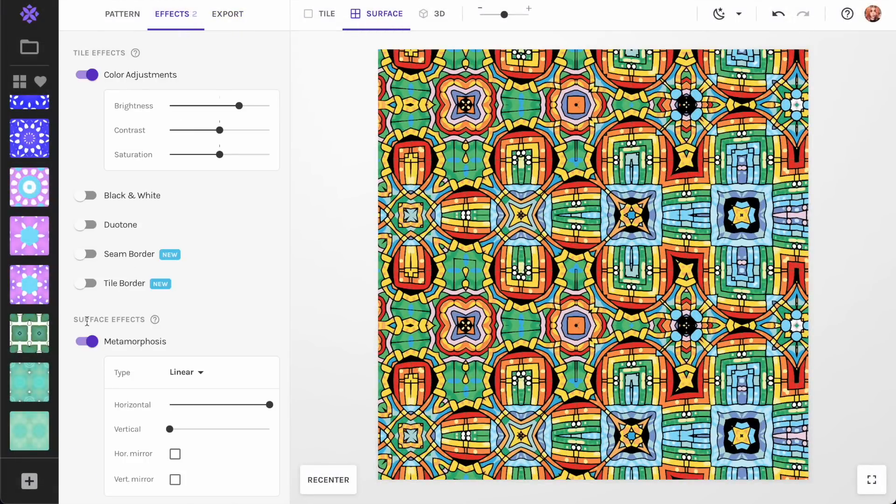
{"action": "left_click", "coordinate": [85, 344]}
{"action": "left_click", "coordinate": [122, 19]}
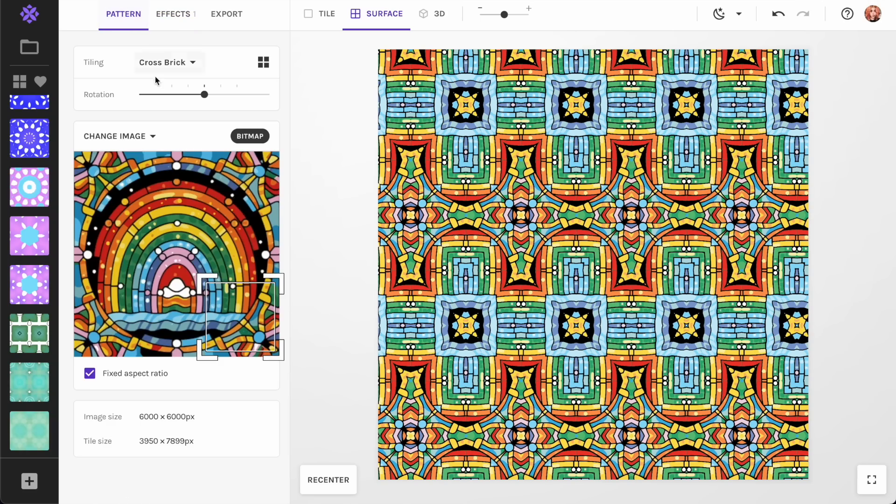
{"action": "left_click", "coordinate": [173, 61]}
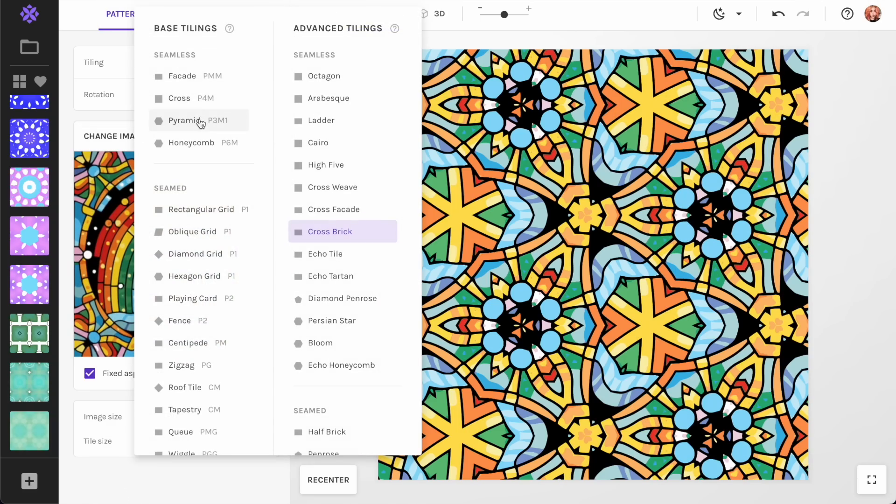
{"action": "left_click", "coordinate": [201, 122]}
- Enlarge the triangular selection over the rainbow's inner arches and export the Pyramid surface as stained glass 5.jpg in Downloads
{"action": "left_click_drag", "start_coordinate": [203, 285], "coordinate": [182, 263]}
{"action": "left_click_drag", "start_coordinate": [260, 328], "coordinate": [233, 313]}
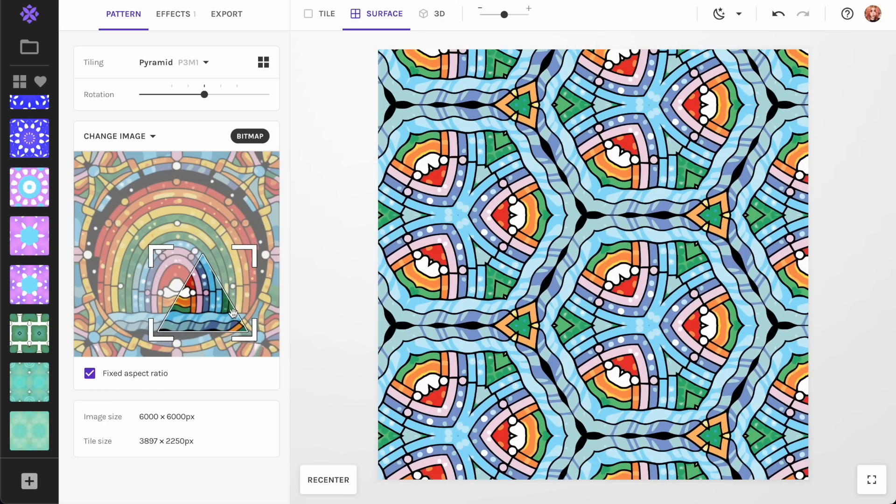
{"action": "left_click", "coordinate": [239, 14]}
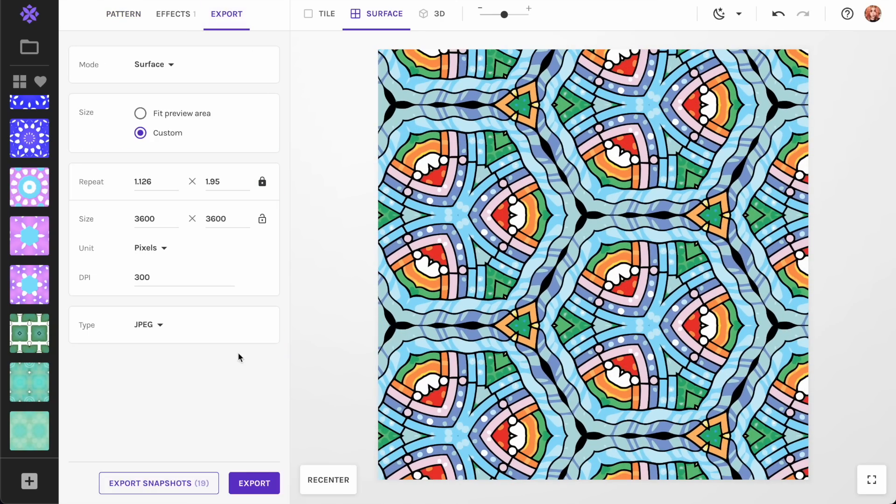
{"action": "left_click", "coordinate": [260, 482]}
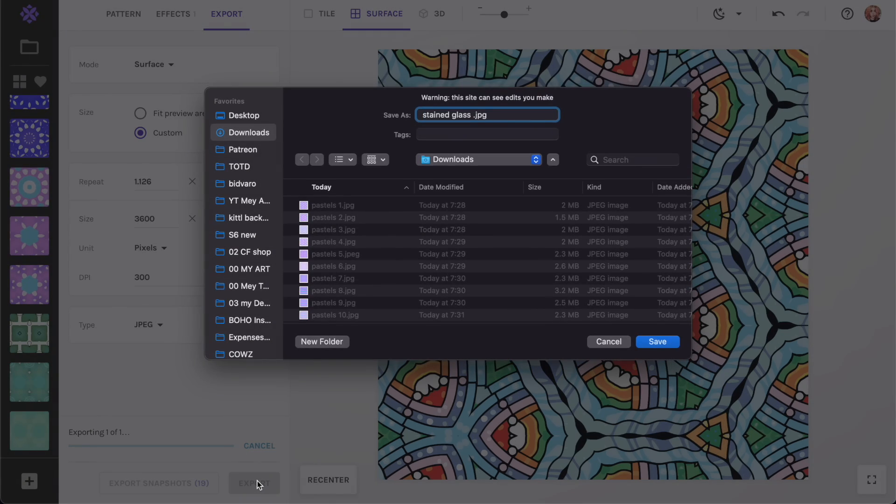
{"action": "key", "text": "Return"}
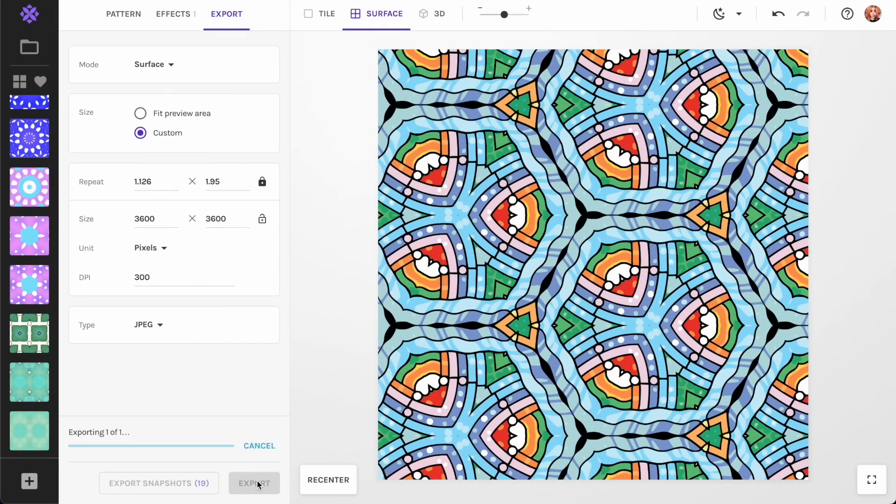
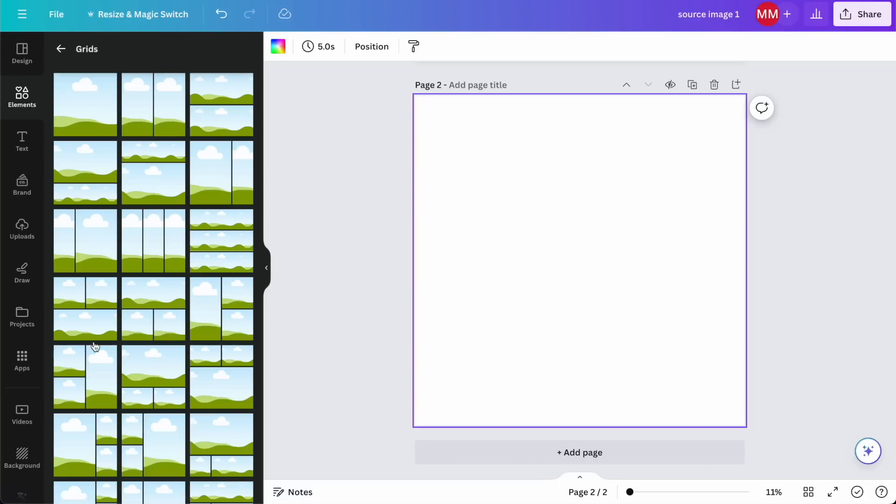
- In Canva, add a two-by-two grid to page 2 of the design and set its grid spacing to 0
{"action": "scroll", "coordinate": [159, 201], "scroll_direction": "down", "scroll_amount": 2}
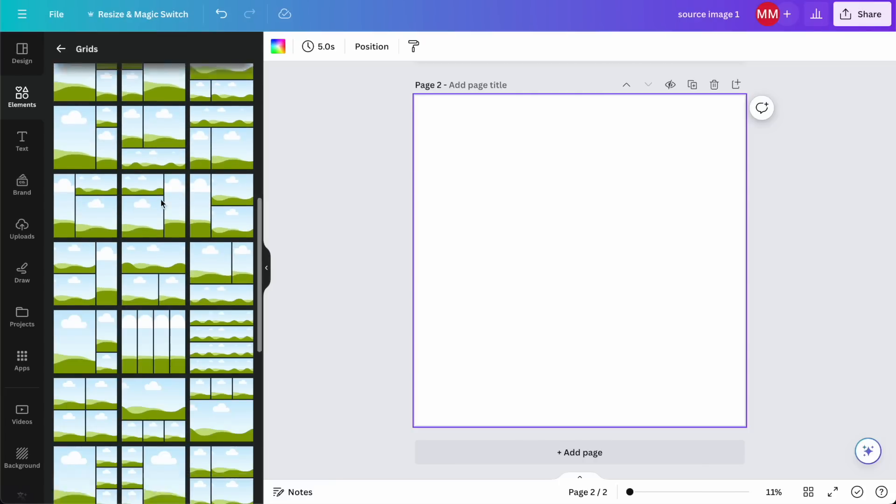
{"action": "left_click", "coordinate": [107, 261]}
{"action": "left_click", "coordinate": [337, 47]}
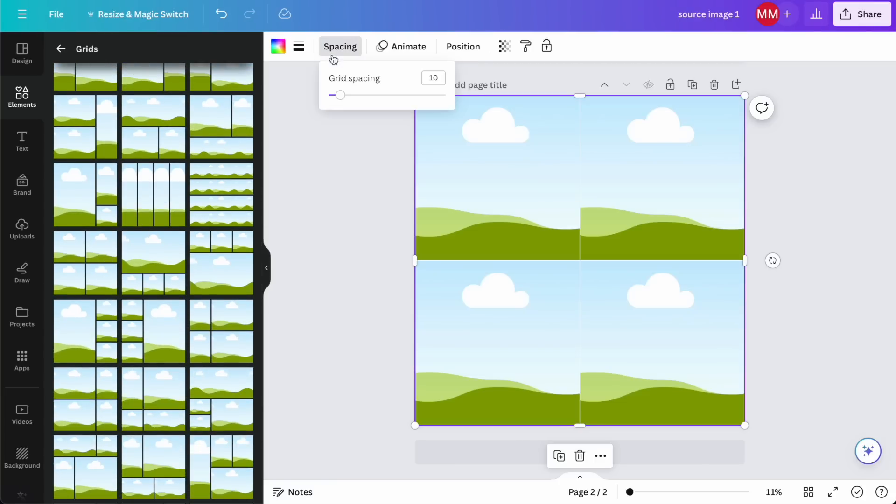
{"action": "left_click_drag", "start_coordinate": [342, 99], "coordinate": [294, 98]}
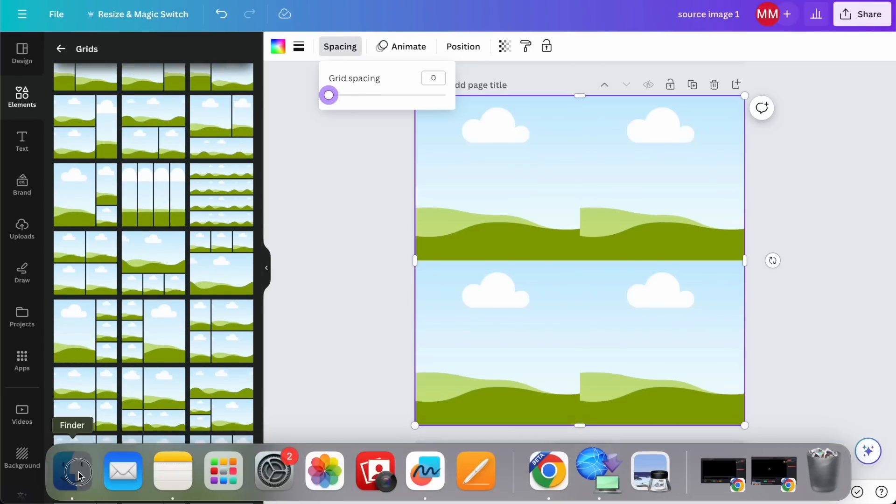
- Upload the exported Pyramid stained-glass image from Finder, fill all four grid cells with it, and inspect the seams between the cells
{"action": "left_click", "coordinate": [76, 470]}
{"action": "left_click_drag", "start_coordinate": [528, 220], "coordinate": [176, 449]}
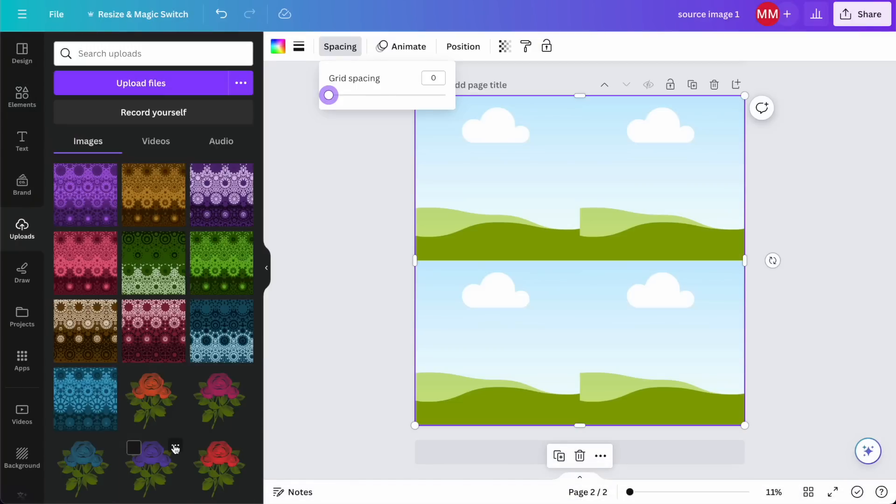
{"action": "left_click", "coordinate": [322, 195]}
{"action": "left_click", "coordinate": [106, 199]}
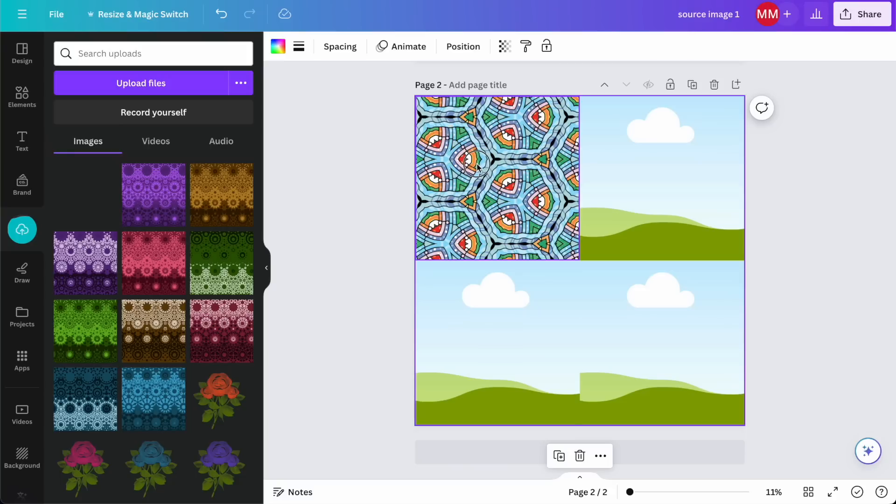
{"action": "left_click_drag", "start_coordinate": [107, 199], "coordinate": [607, 177]}
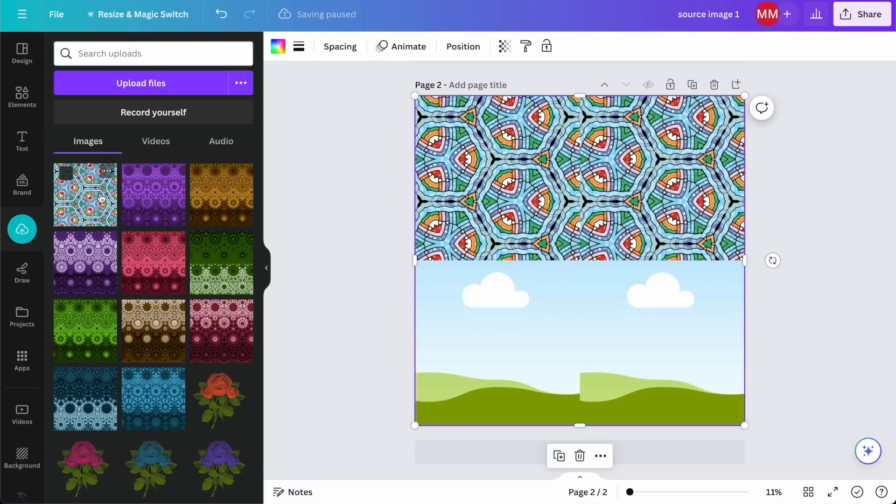
{"action": "left_click_drag", "start_coordinate": [93, 196], "coordinate": [531, 309]}
{"action": "left_click_drag", "start_coordinate": [85, 195], "coordinate": [663, 341]}
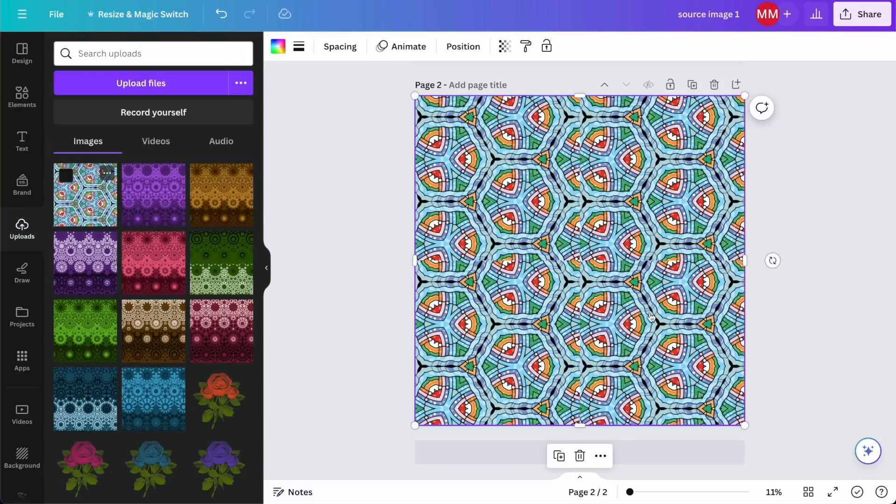
{"action": "scroll", "coordinate": [586, 244], "scroll_direction": "up", "scroll_amount": 5}
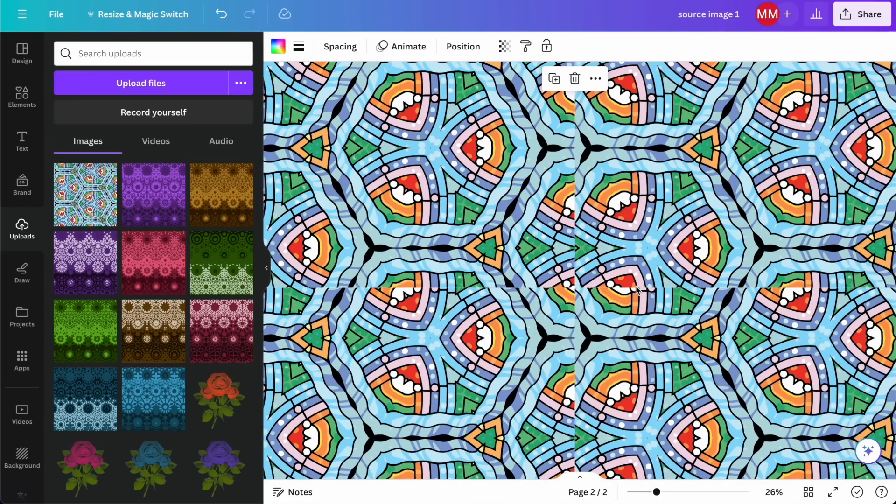
{"action": "scroll", "coordinate": [637, 290], "scroll_direction": "down", "scroll_amount": 5}
{"action": "scroll", "coordinate": [635, 291], "scroll_direction": "down", "scroll_amount": 1}
- Search the uploads for "seamless" and replace the image in all four grid cells with the dark red floral pattern
{"action": "scroll", "coordinate": [219, 296], "scroll_direction": "down", "scroll_amount": 6}
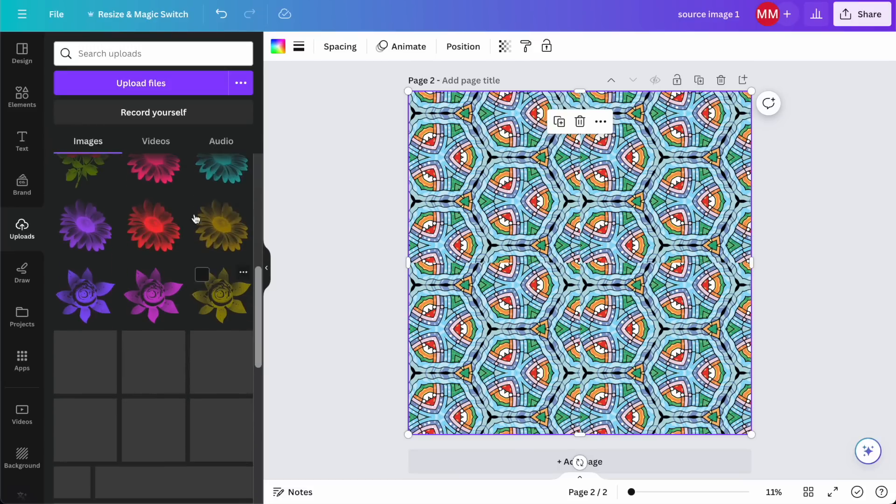
{"action": "left_click", "coordinate": [152, 54]}
{"action": "type", "text": "seamless"}
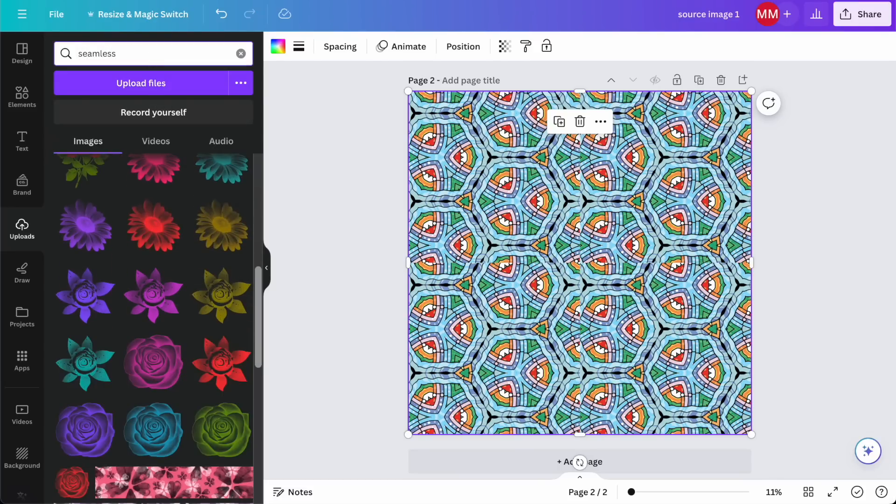
{"action": "key", "text": "Return"}
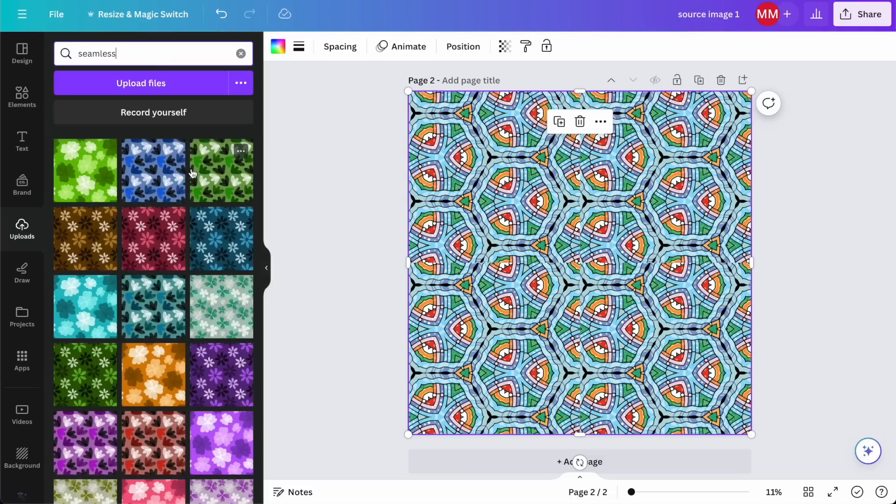
{"action": "left_click_drag", "start_coordinate": [166, 239], "coordinate": [516, 154]}
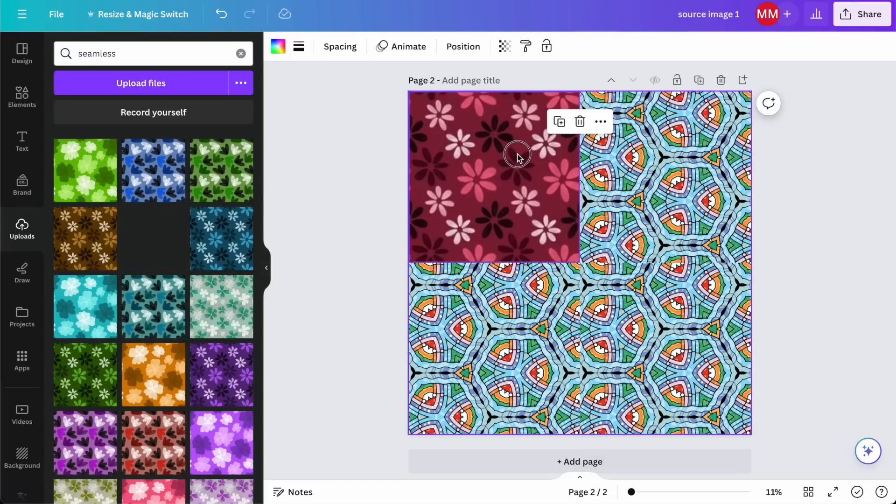
{"action": "left_click_drag", "start_coordinate": [158, 255], "coordinate": [749, 206]}
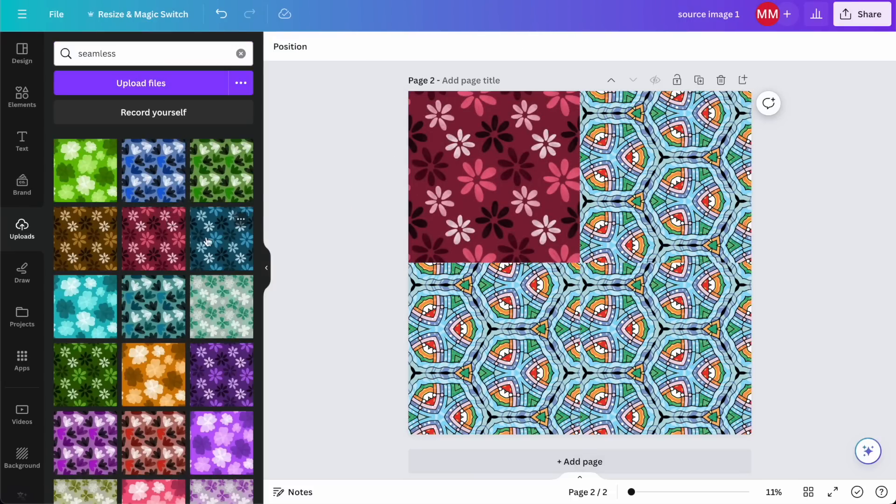
{"action": "left_click_drag", "start_coordinate": [154, 240], "coordinate": [456, 369]}
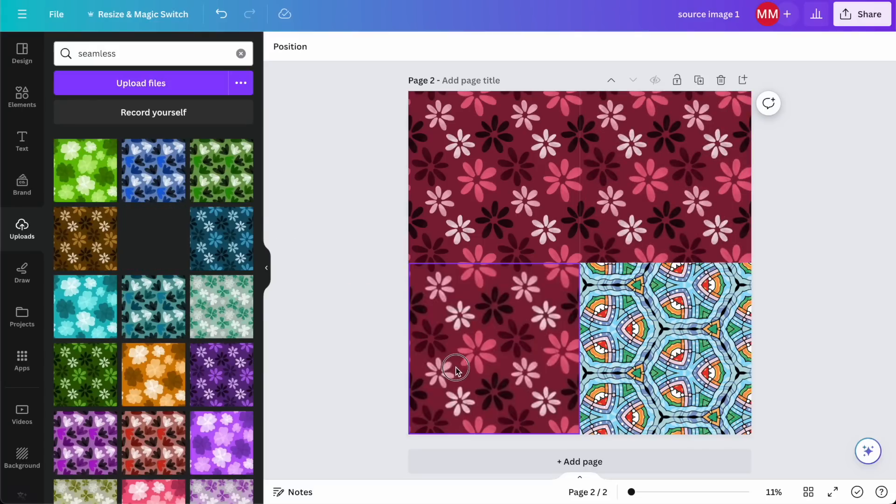
{"action": "left_click_drag", "start_coordinate": [156, 240], "coordinate": [662, 320]}
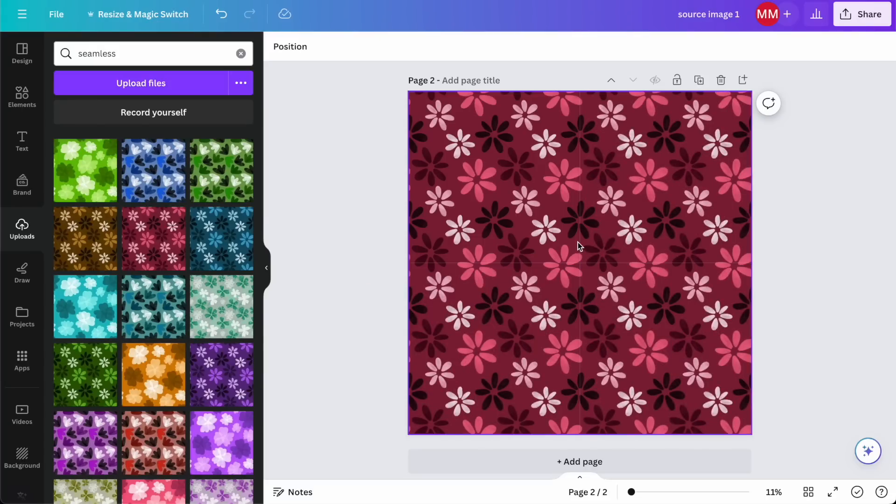
{"action": "scroll", "coordinate": [578, 242], "scroll_direction": "up", "scroll_amount": 5}
{"action": "scroll", "coordinate": [550, 268], "scroll_direction": "down", "scroll_amount": 5}
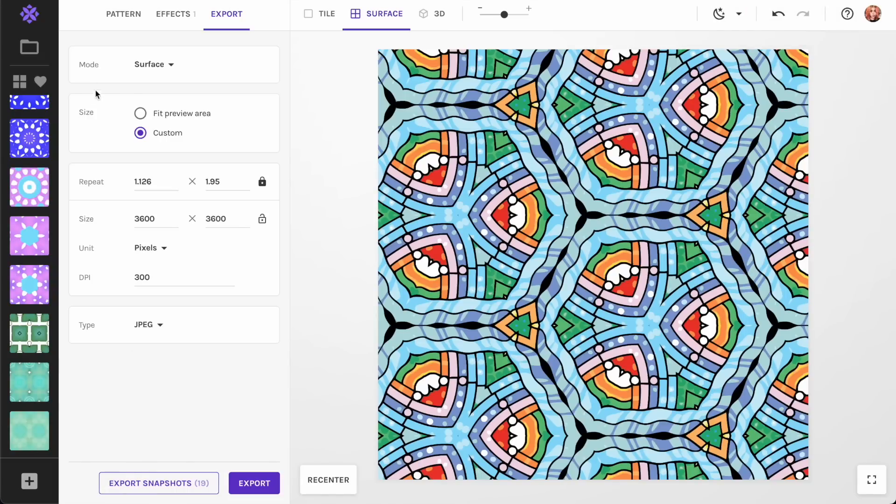
- In Repper, replace the source image with Floral_seamless 6.jpg from the floral seamless folder and move the selection to the image's lower-left corner
{"action": "left_click", "coordinate": [117, 18]}
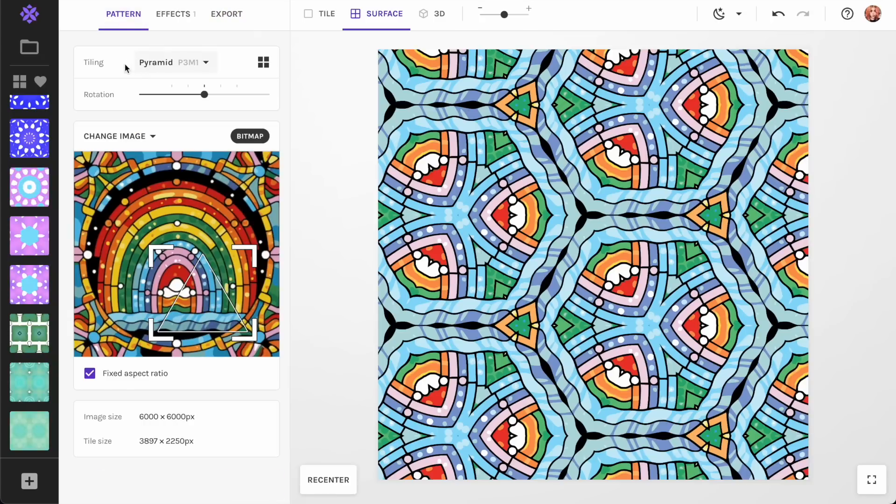
{"action": "left_click", "coordinate": [114, 135]}
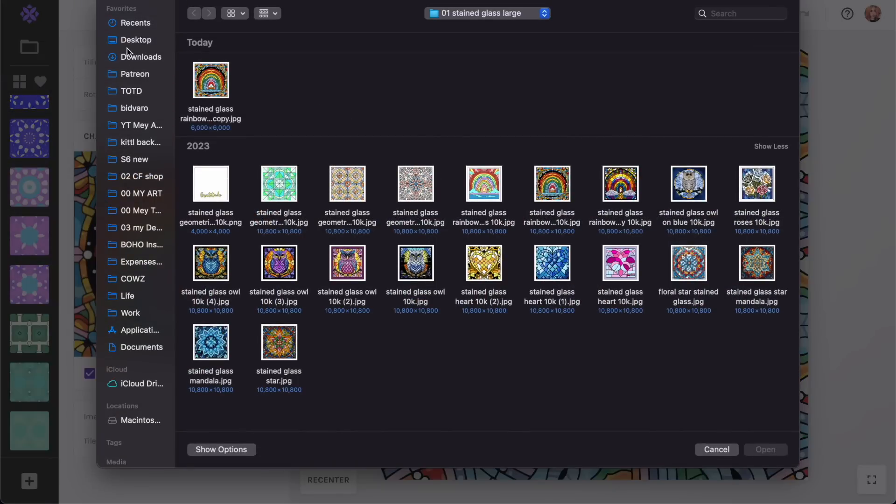
{"action": "left_click", "coordinate": [129, 55]}
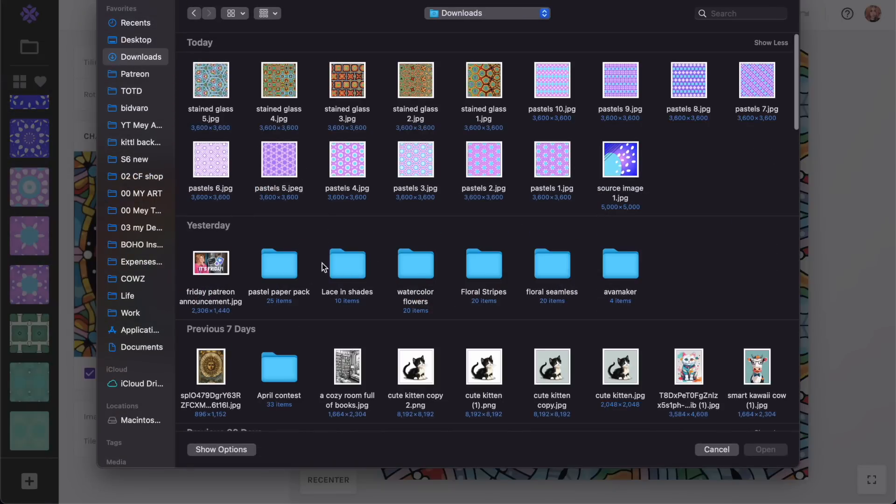
{"action": "double_click", "coordinate": [435, 280]}
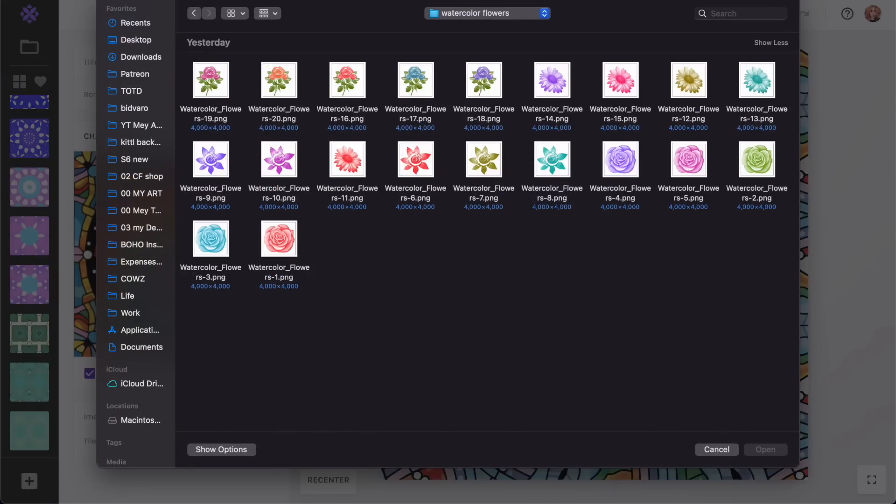
{"action": "left_click", "coordinate": [195, 16]}
{"action": "double_click", "coordinate": [559, 275]}
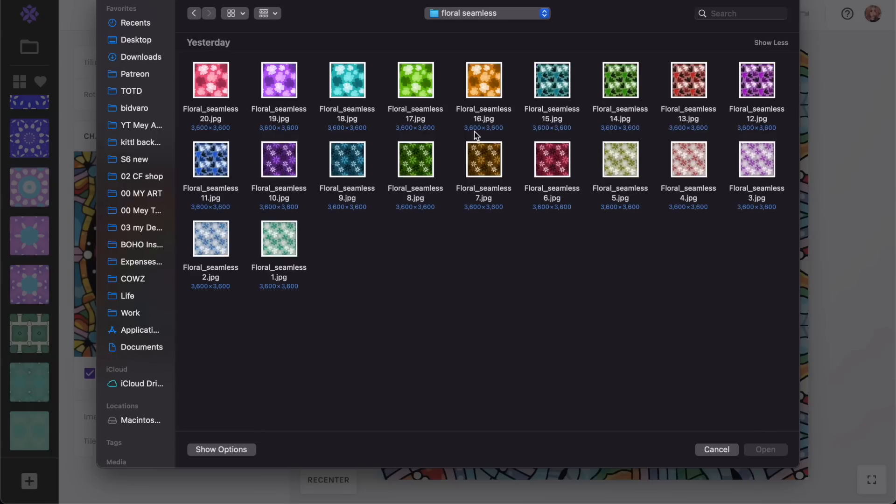
{"action": "double_click", "coordinate": [552, 160]}
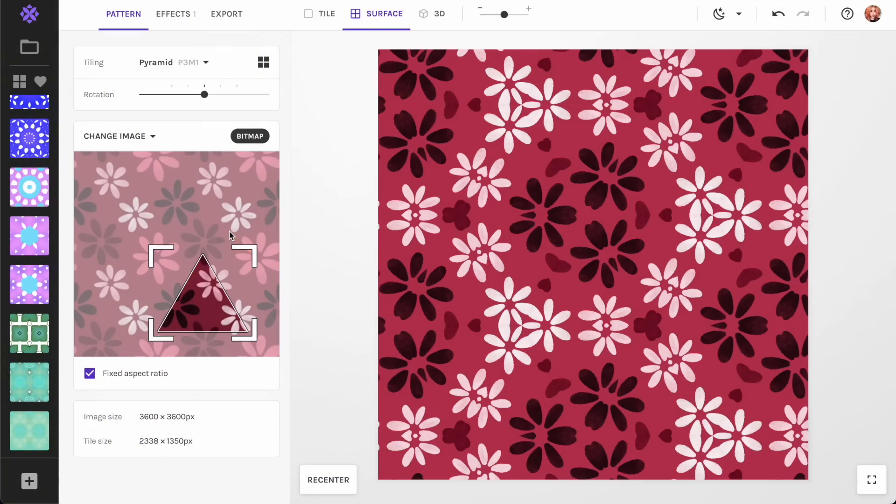
{"action": "left_click_drag", "start_coordinate": [217, 278], "coordinate": [133, 303]}
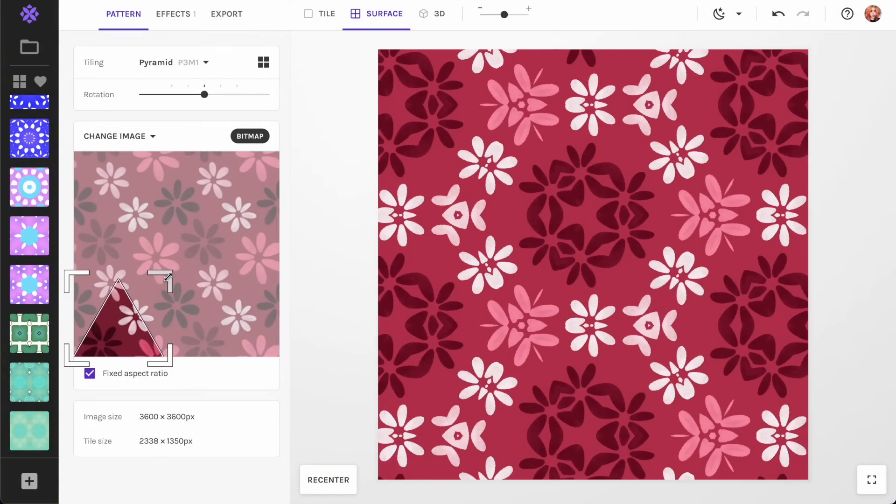
- Expand the selection over the whole floral image, change the tiling to Rectangular Grid, and scale the surface pattern down slightly
{"action": "left_click_drag", "start_coordinate": [168, 277], "coordinate": [344, 107]}
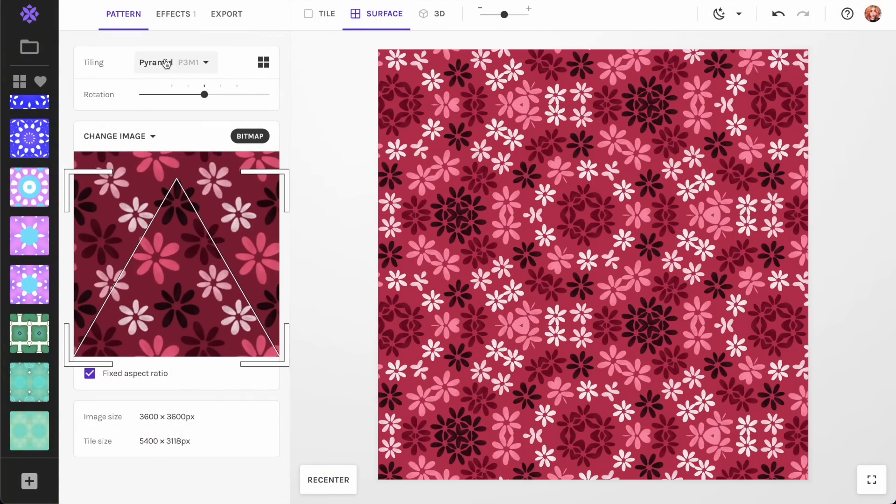
{"action": "left_click", "coordinate": [166, 64]}
{"action": "left_click", "coordinate": [183, 209]}
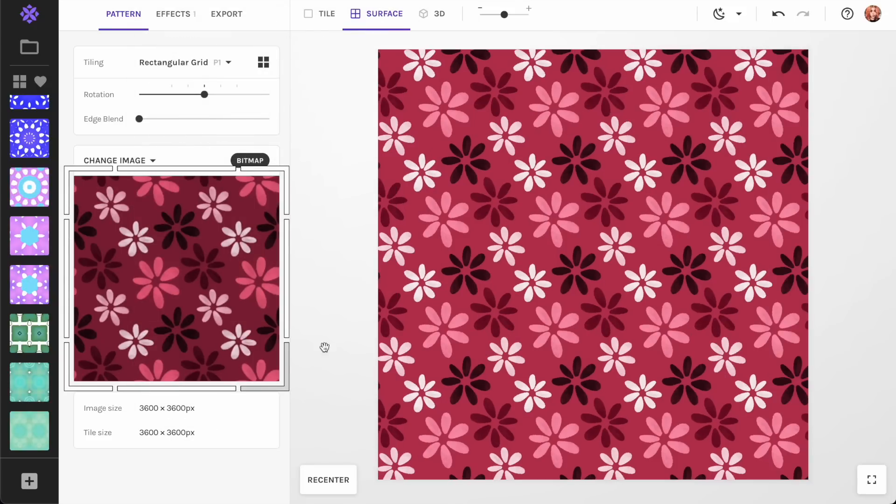
{"action": "left_click_drag", "start_coordinate": [504, 15], "coordinate": [497, 17]}
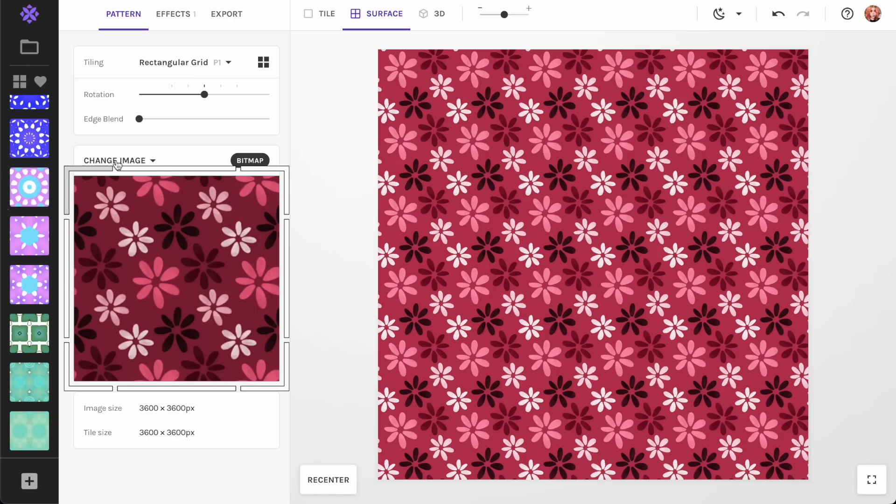
- Remove the floral image from the collection and use the green watercolor leaf image as the source
{"action": "left_click", "coordinate": [126, 161]}
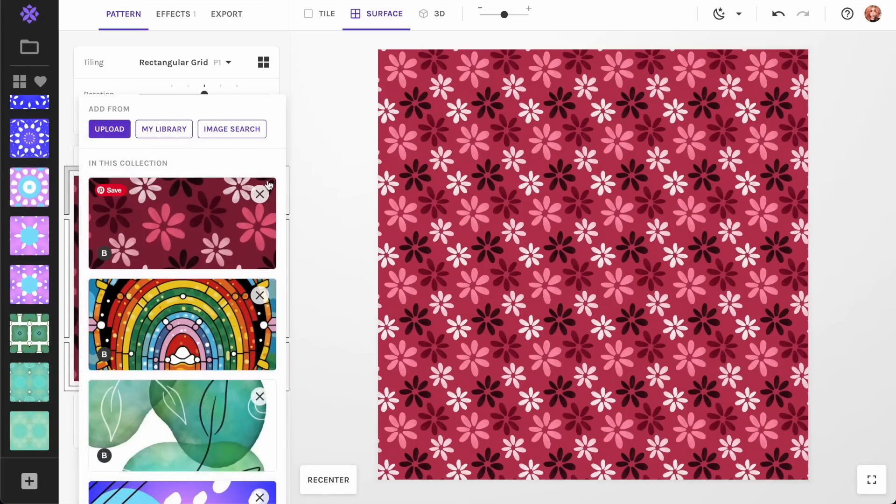
{"action": "left_click", "coordinate": [260, 196]}
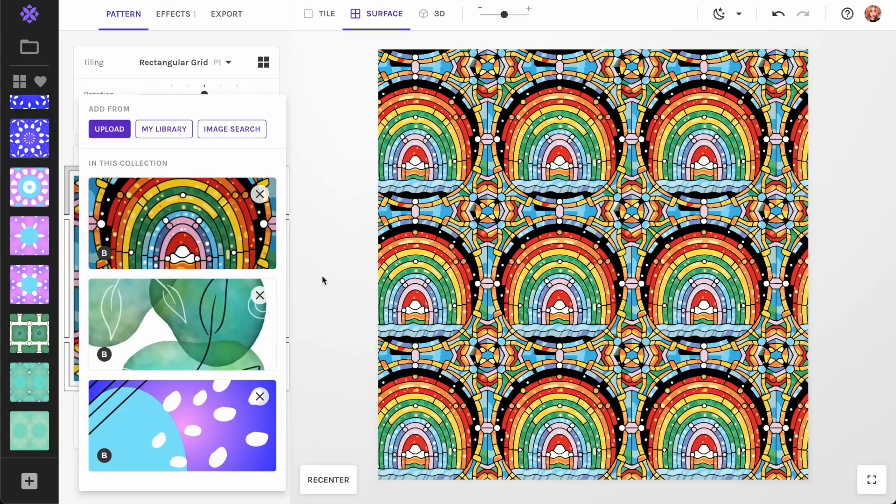
{"action": "left_click", "coordinate": [224, 324]}
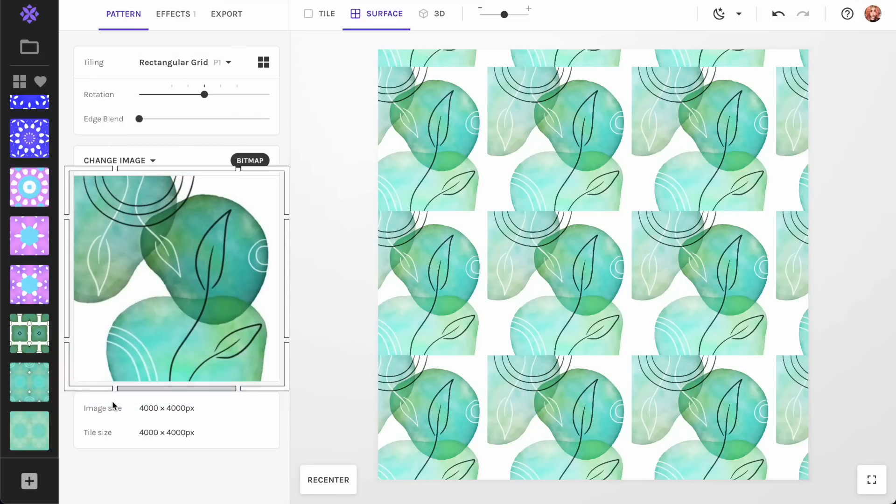
- Shrink the selection, place it over the central green shapes of the image, and change the tiling to Cross
{"action": "left_click_drag", "start_coordinate": [285, 171], "coordinate": [183, 257]}
{"action": "left_click_drag", "start_coordinate": [154, 309], "coordinate": [186, 254]}
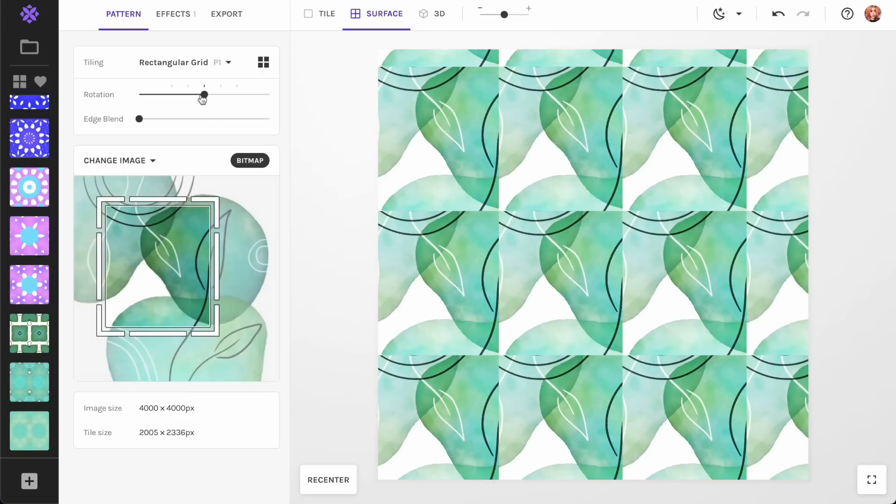
{"action": "left_click", "coordinate": [193, 61]}
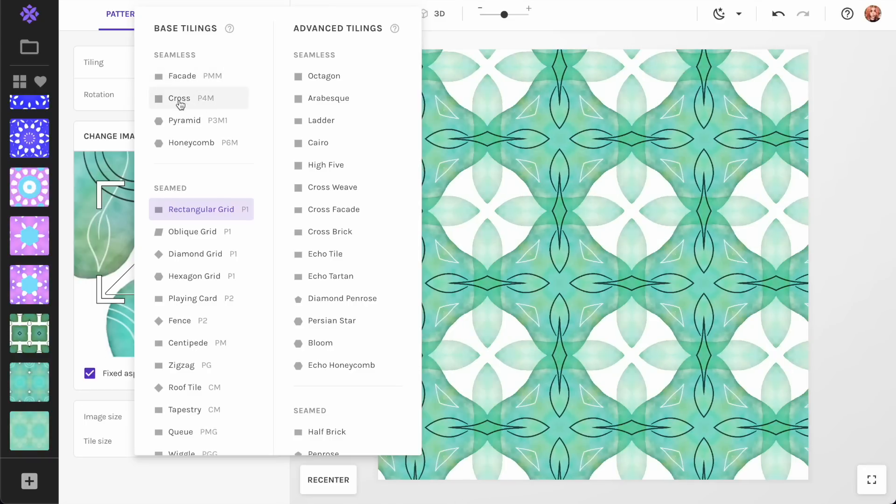
{"action": "left_click", "coordinate": [189, 104]}
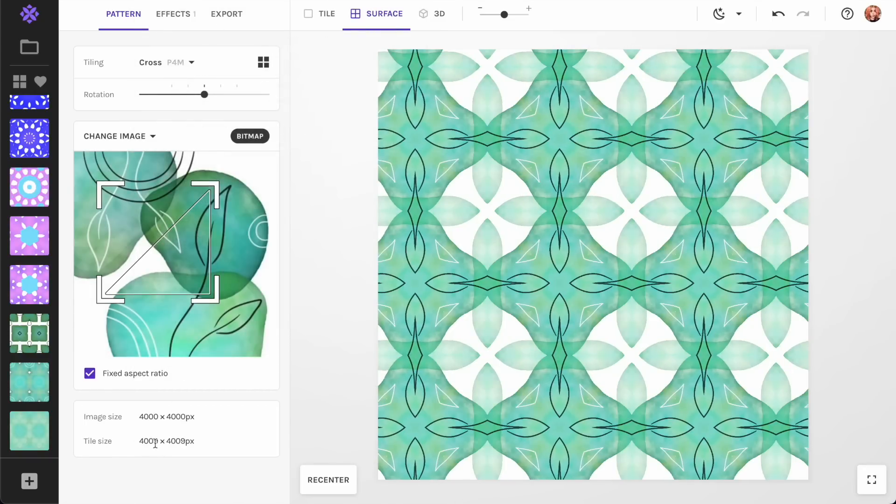
- Check the Cross pattern's tile size against the source image size
{"action": "left_click_drag", "start_coordinate": [143, 441], "coordinate": [192, 439]}
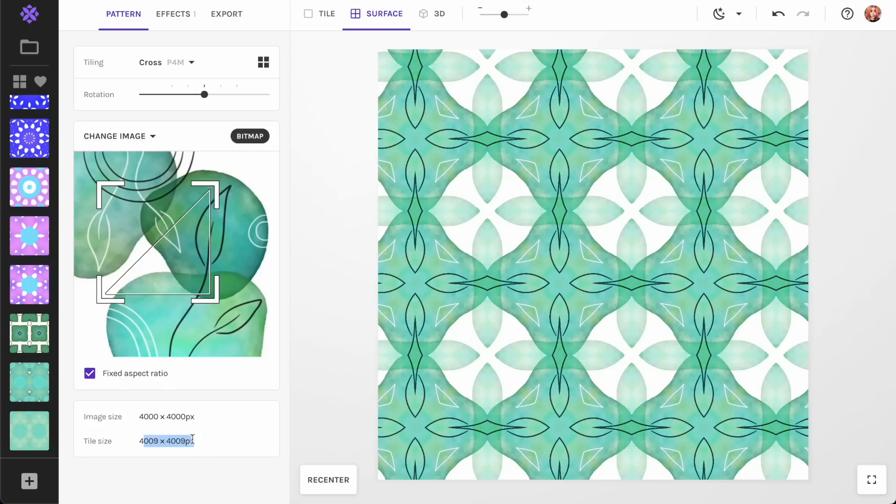
{"action": "left_click", "coordinate": [160, 441]}
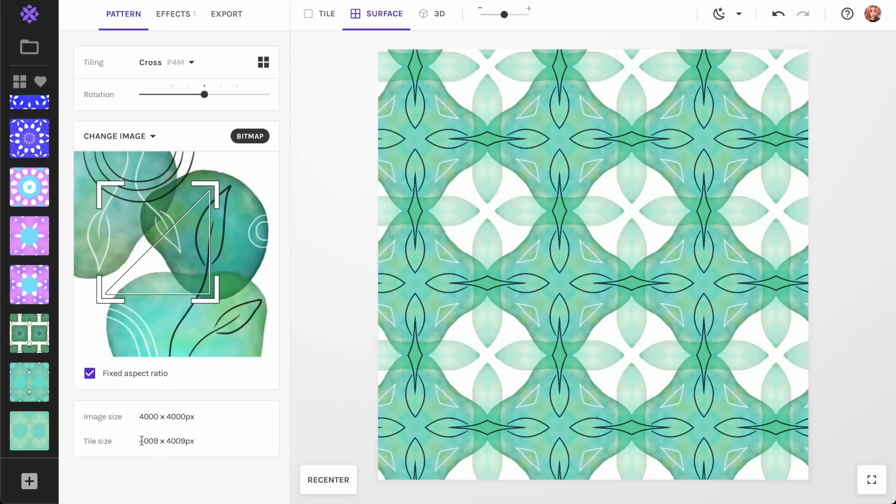
{"action": "left_click_drag", "start_coordinate": [141, 441], "coordinate": [196, 444]}
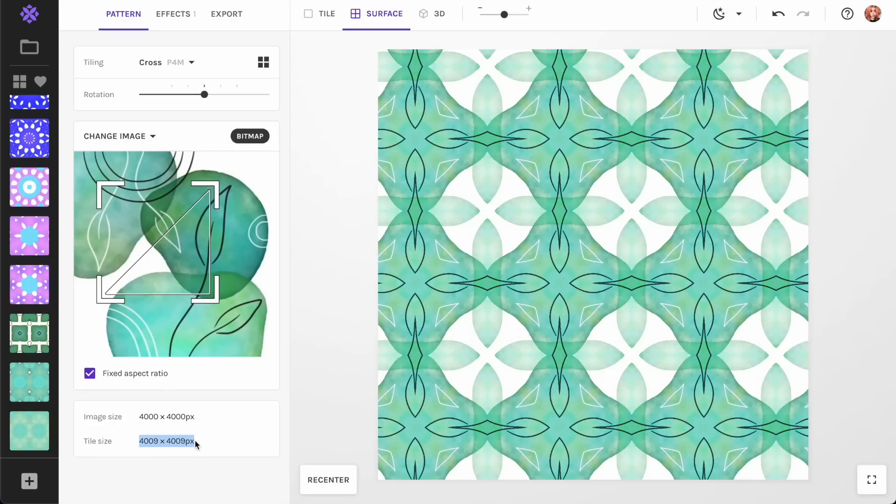
- Switch the Color Adjustments effect off and back on to compare the pattern's appearance
{"action": "left_click", "coordinate": [183, 16]}
{"action": "left_click", "coordinate": [87, 75]}
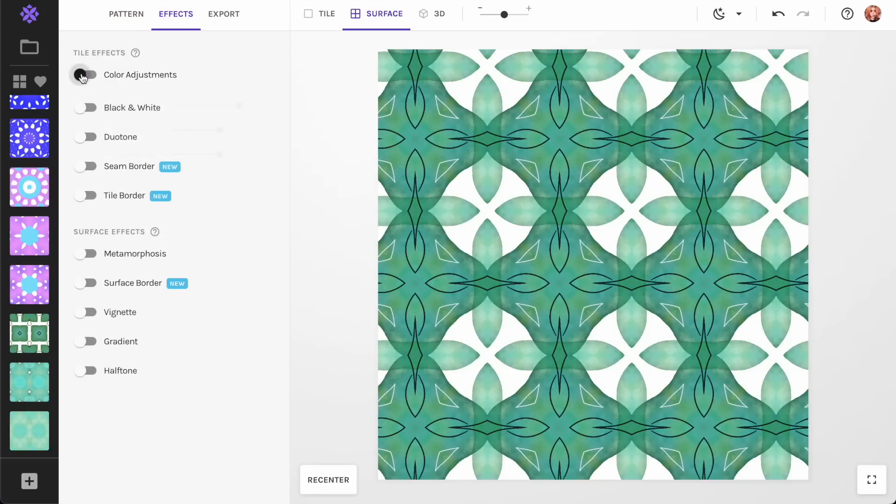
{"action": "left_click", "coordinate": [86, 75]}
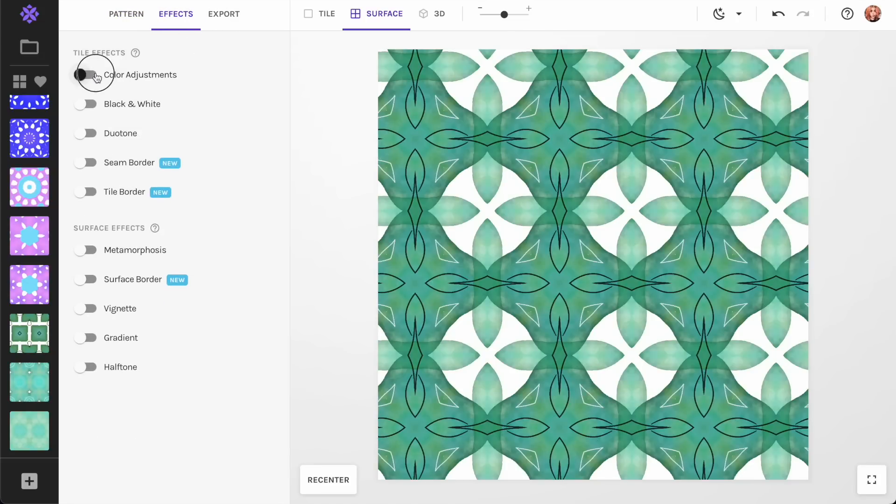
- In the export settings, set the surface pattern's repeat to 4 × 4
{"action": "left_click", "coordinate": [237, 22]}
{"action": "double_click", "coordinate": [142, 182]}
{"action": "type", "text": "3"}
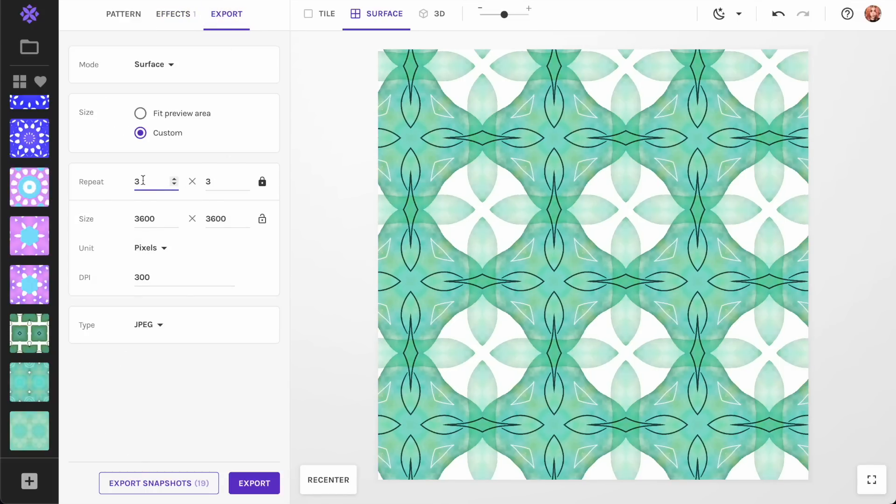
{"action": "key", "text": "BackSpace"}
{"action": "type", "text": "4"}
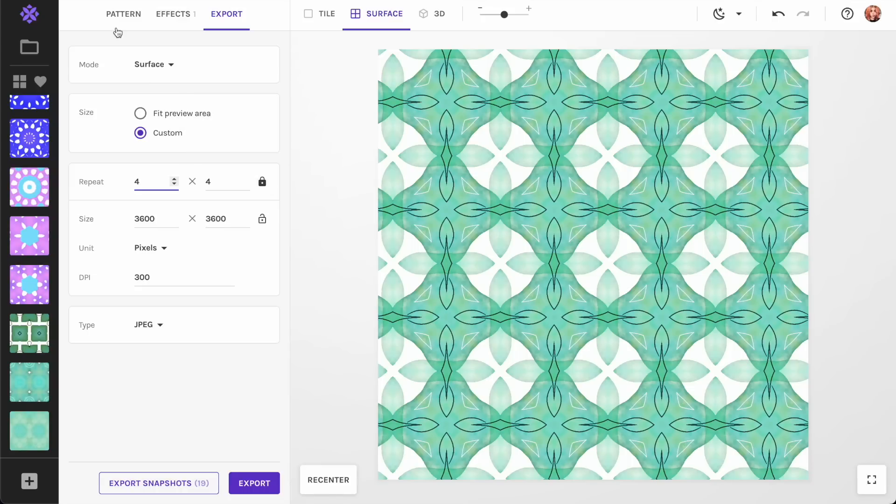
- Compare the pattern's tile size with the export settings
{"action": "left_click", "coordinate": [121, 14]}
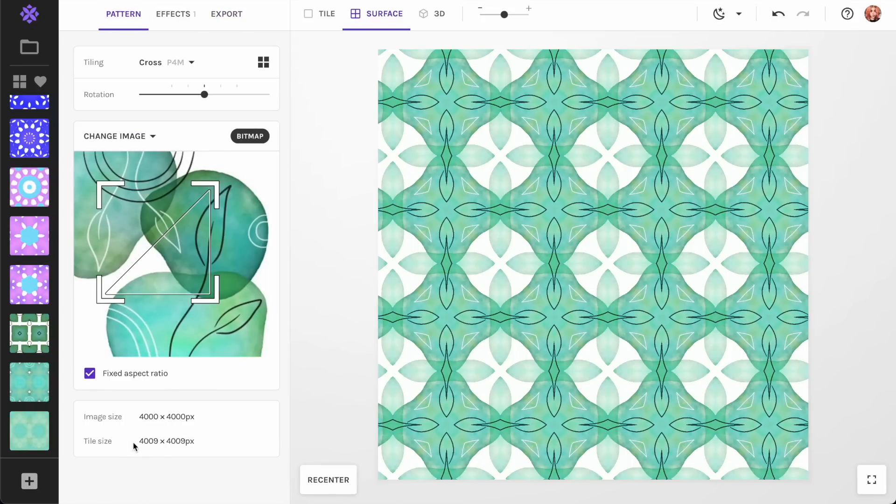
{"action": "left_click_drag", "start_coordinate": [134, 446], "coordinate": [197, 445]}
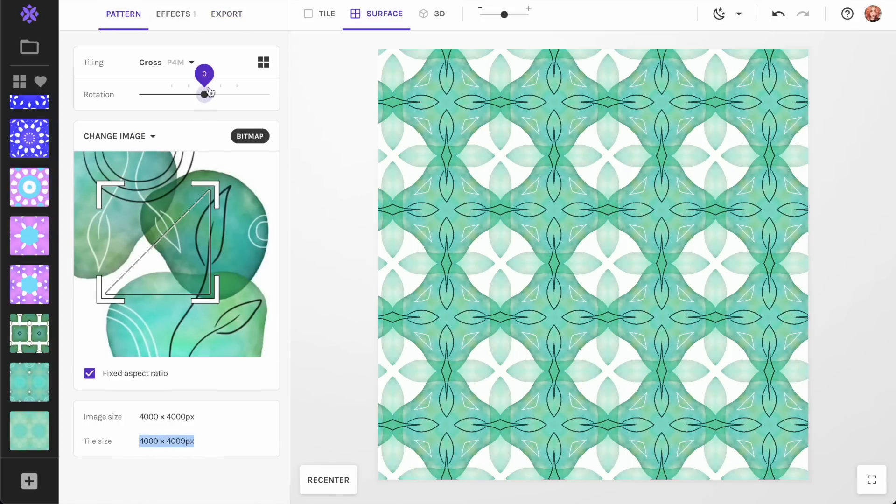
{"action": "left_click", "coordinate": [226, 14]}
{"action": "left_click", "coordinate": [139, 18]}
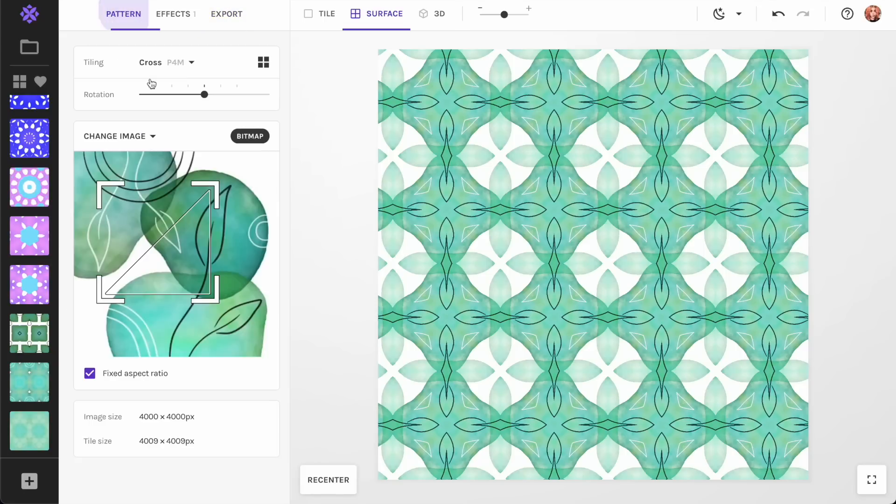
- Shrink the selection to a tile size of about 1674 × 1674 px and place it over the large green shape
{"action": "left_click_drag", "start_coordinate": [180, 262], "coordinate": [248, 224]}
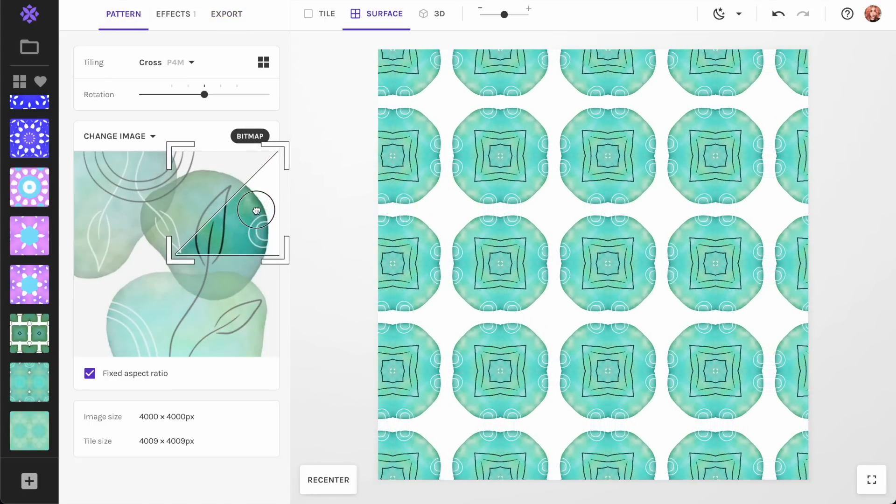
{"action": "left_click_drag", "start_coordinate": [169, 261], "coordinate": [220, 229]}
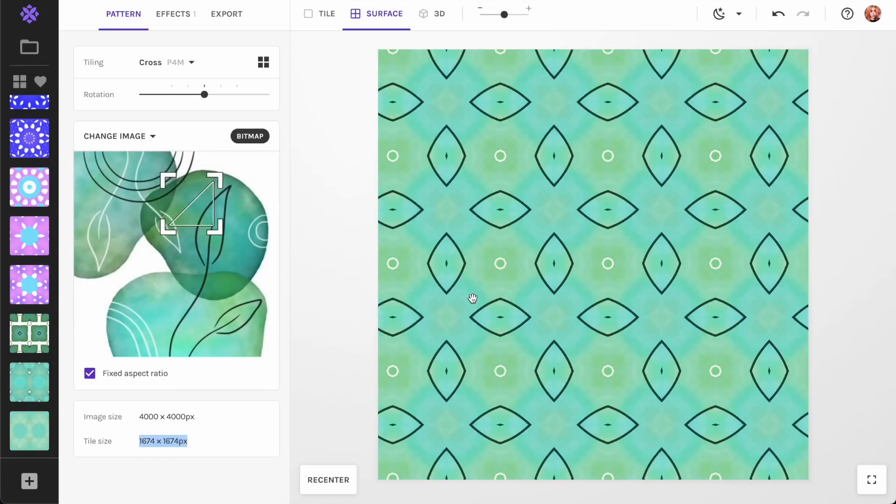
- Export the 4 × 4 surface pattern at 3600 × 3600 pixels as green seamless.jpg in Downloads
{"action": "left_click", "coordinate": [177, 14]}
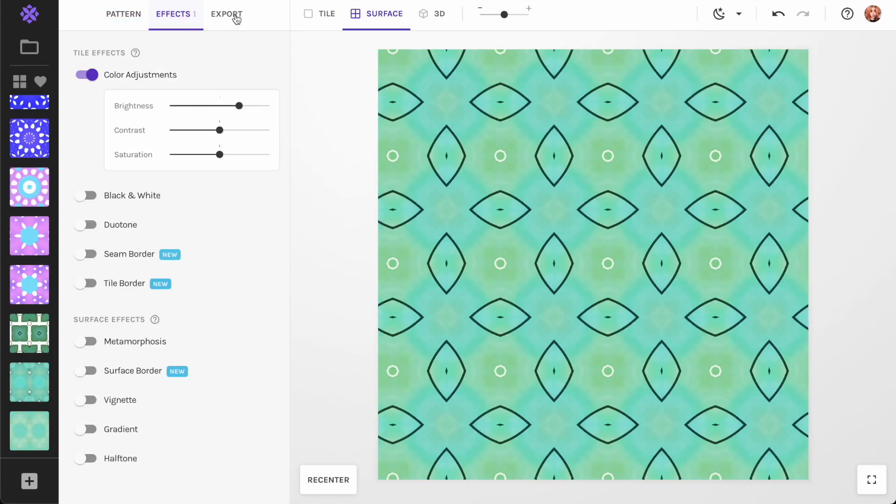
{"action": "left_click", "coordinate": [234, 16]}
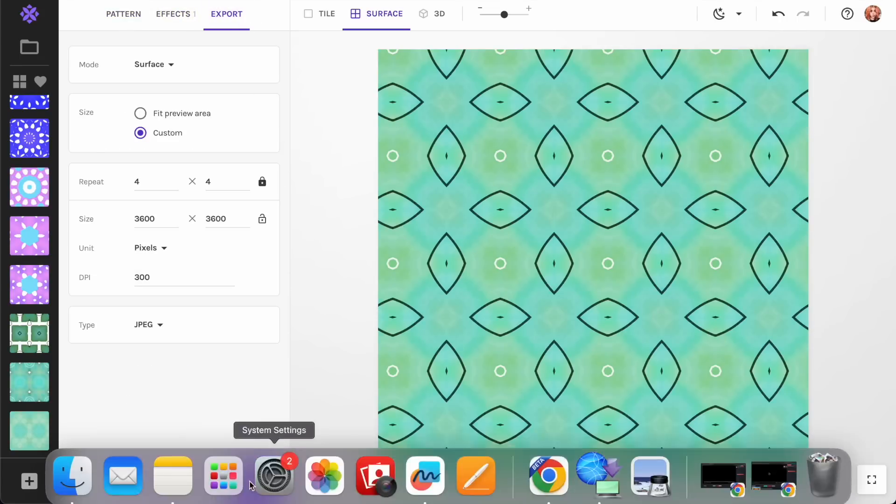
{"action": "left_click", "coordinate": [258, 483]}
{"action": "type", "text": "green seamless.jpg"}
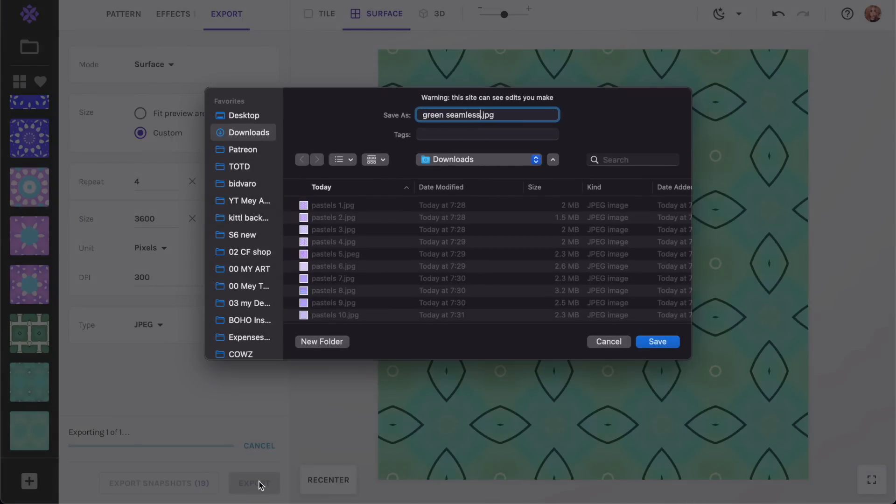
{"action": "key", "text": "shift+super+Left"}
{"action": "key", "text": "Right"}
{"action": "key", "text": "Return"}
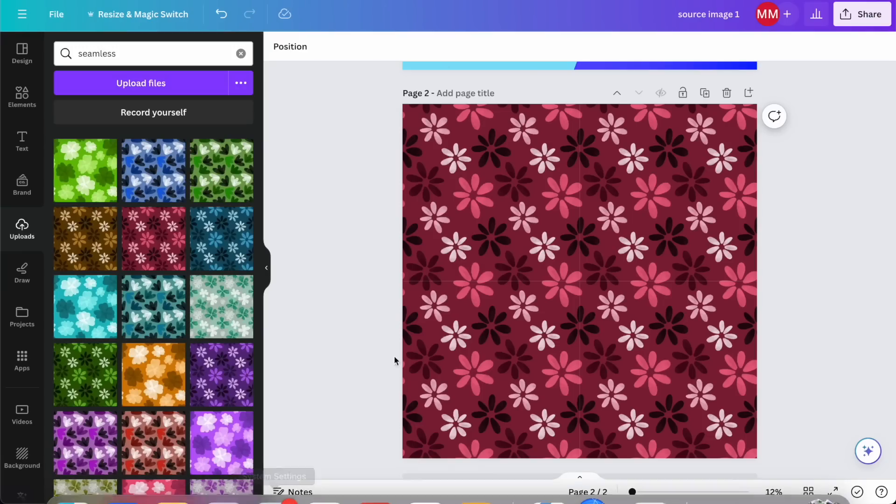
- In Canva, add a third page to the design, place a two-by-two grid on it, and set its grid spacing to 0
{"action": "scroll", "coordinate": [452, 238], "scroll_direction": "down", "scroll_amount": 1}
{"action": "left_click", "coordinate": [473, 451]}
{"action": "left_click", "coordinate": [22, 96]}
{"action": "left_click", "coordinate": [95, 279]}
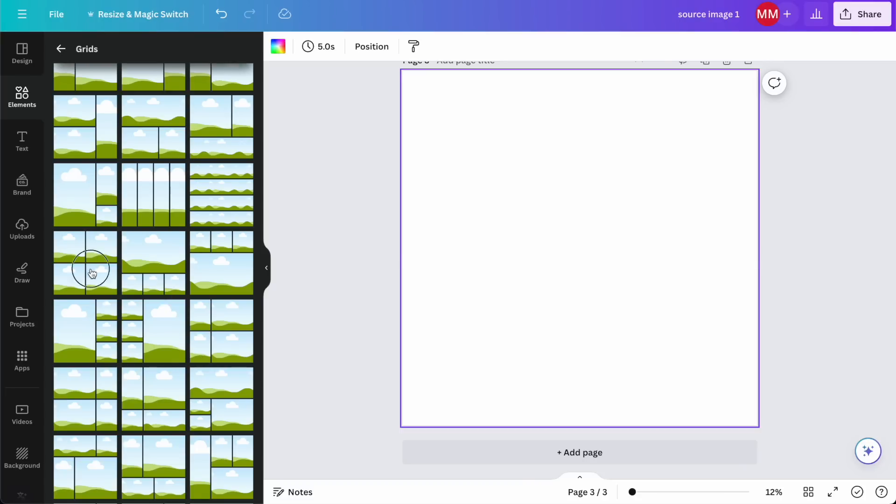
{"action": "left_click", "coordinate": [335, 46]}
{"action": "left_click_drag", "start_coordinate": [338, 100], "coordinate": [260, 89]}
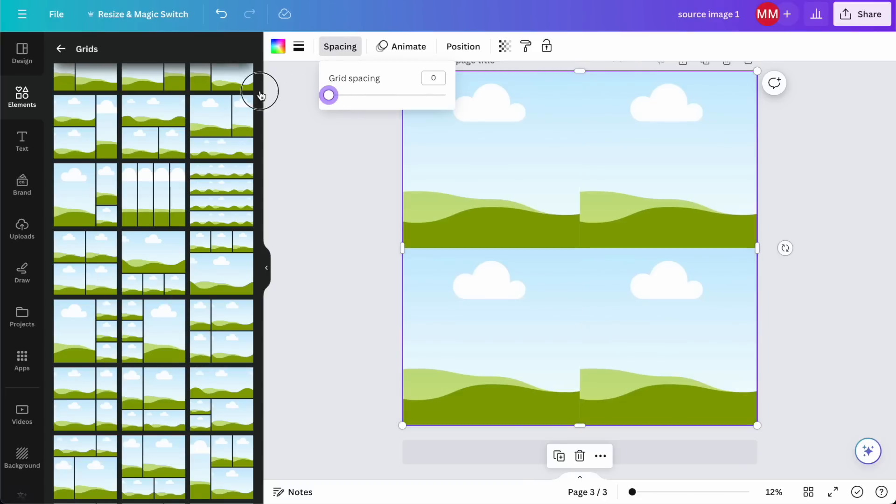
- Upload the exported green seamless image from Finder, fill all four grid cells with it, and inspect the seams
{"action": "left_click", "coordinate": [70, 471]}
{"action": "left_click_drag", "start_coordinate": [187, 140], "coordinate": [138, 452]}
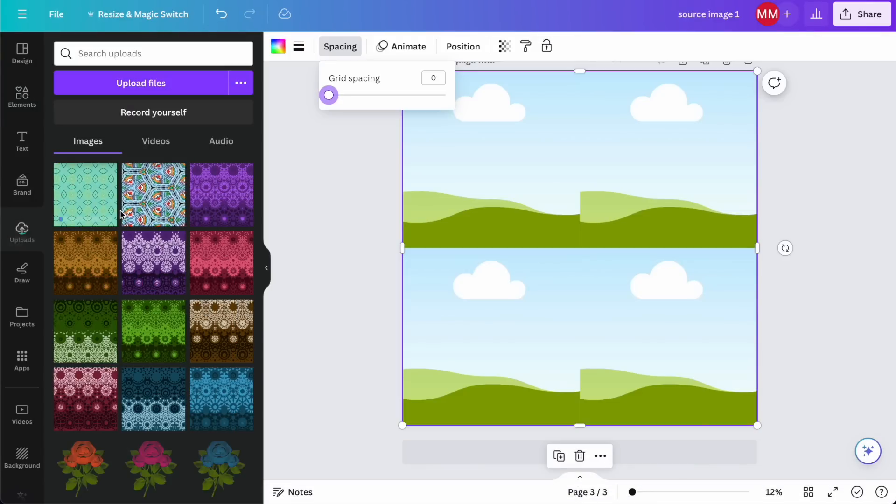
{"action": "left_click_drag", "start_coordinate": [84, 201], "coordinate": [637, 176]}
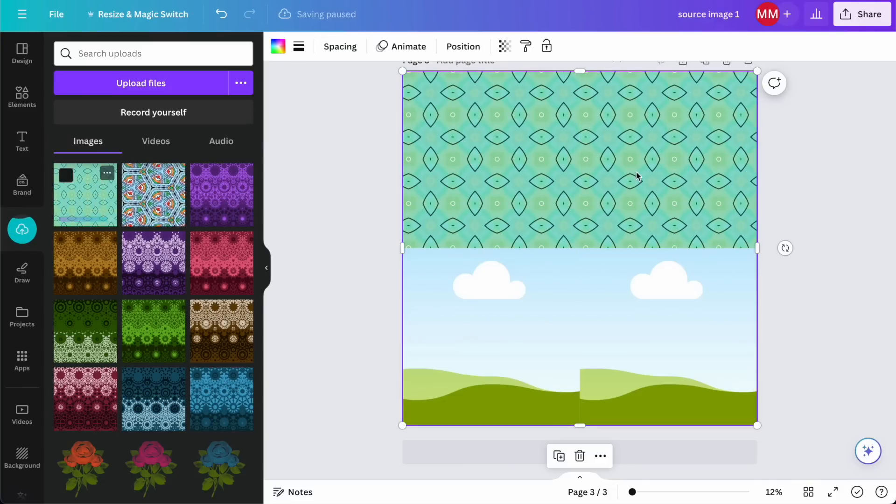
{"action": "left_click_drag", "start_coordinate": [85, 201], "coordinate": [462, 327]}
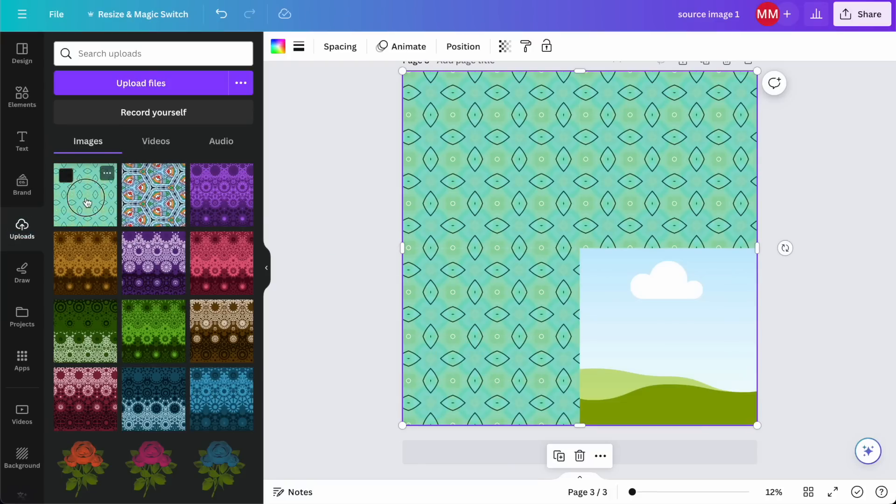
{"action": "left_click_drag", "start_coordinate": [87, 202], "coordinate": [622, 294]}
{"action": "left_click", "coordinate": [856, 207]}
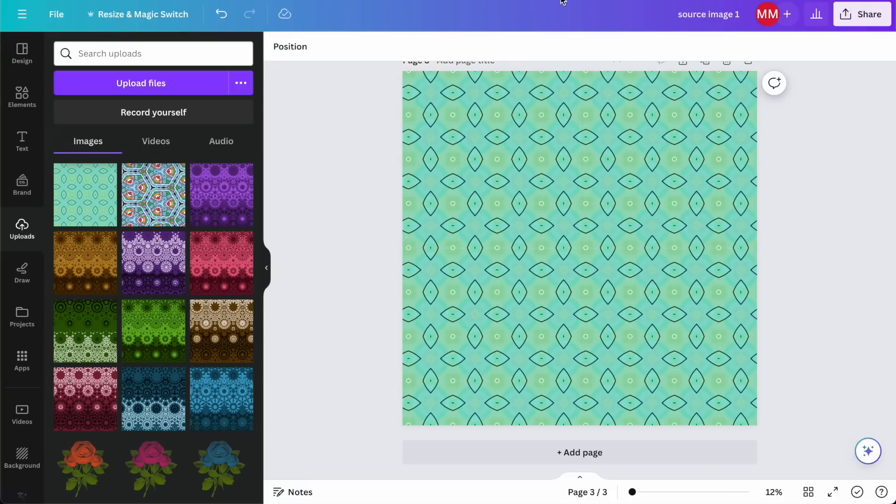
{"action": "left_click", "coordinate": [564, 204]}
{"action": "left_click", "coordinate": [306, 173]}
- Open the design's download settings and set the file type to JPG
{"action": "left_click", "coordinate": [863, 17]}
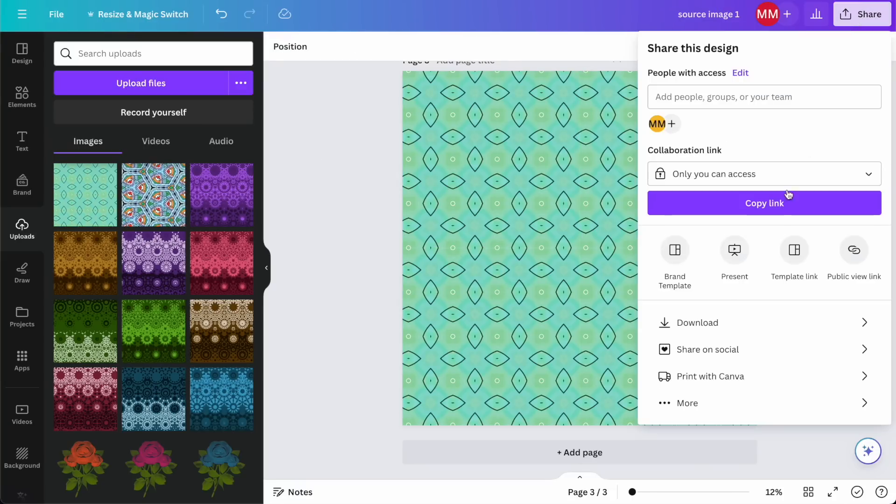
{"action": "left_click", "coordinate": [722, 323]}
{"action": "left_click", "coordinate": [750, 105]}
{"action": "left_click", "coordinate": [730, 142]}
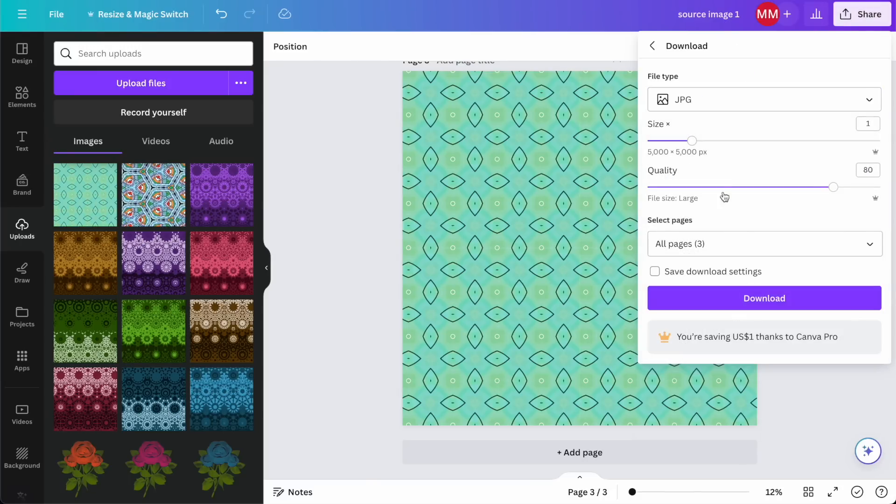
- Limit the JPG download to page 2 only and download it
{"action": "left_click", "coordinate": [715, 243]}
{"action": "left_click", "coordinate": [714, 281]}
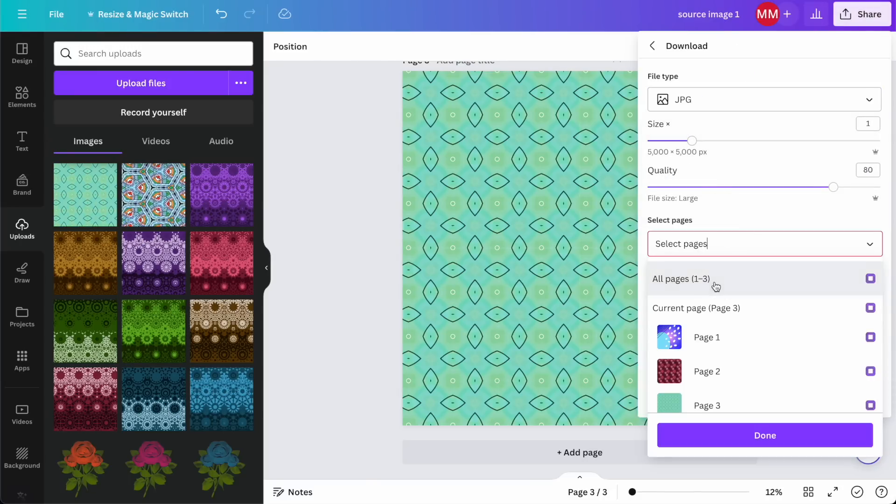
{"action": "left_click", "coordinate": [718, 405]}
{"action": "left_click", "coordinate": [731, 404]}
{"action": "left_click", "coordinate": [725, 376]}
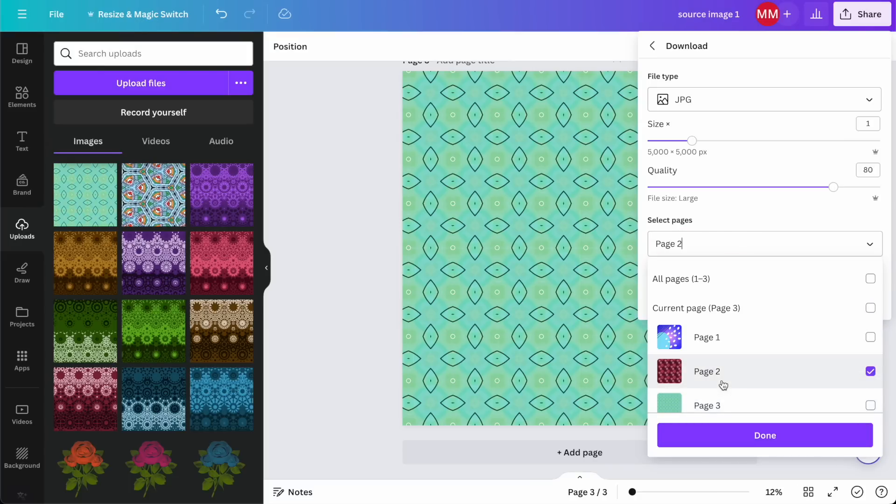
{"action": "left_click", "coordinate": [733, 435]}
{"action": "left_click", "coordinate": [729, 292]}
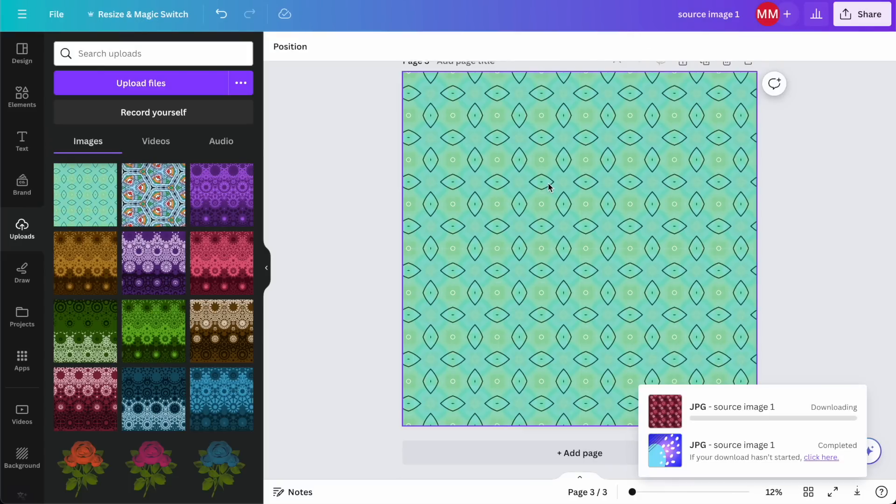
- Check the downloaded page 2 image close up for seams and compare the flower and green patterns on pages 2 and 3
{"action": "scroll", "coordinate": [551, 168], "scroll_direction": "up", "scroll_amount": 5}
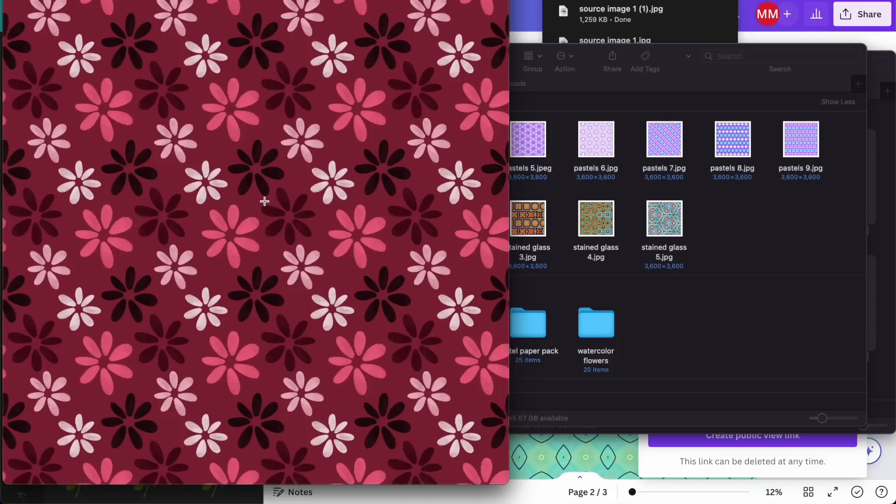
{"action": "scroll", "coordinate": [265, 201], "scroll_direction": "up", "scroll_amount": 5}
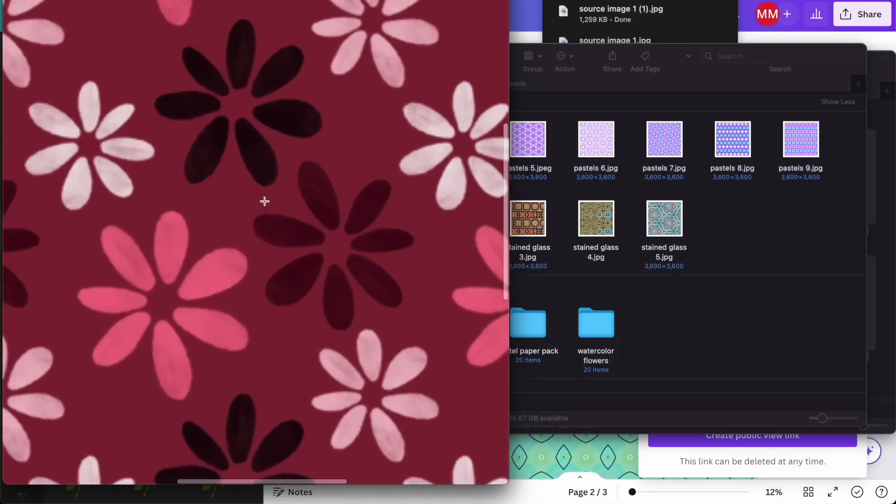
{"action": "key", "text": "super+minus"}
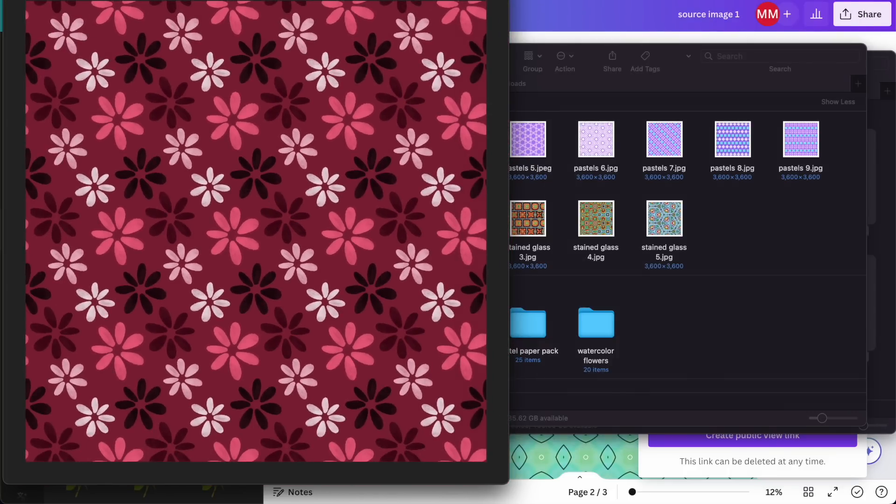
{"action": "key", "text": "space"}
{"action": "left_click", "coordinate": [504, 21]}
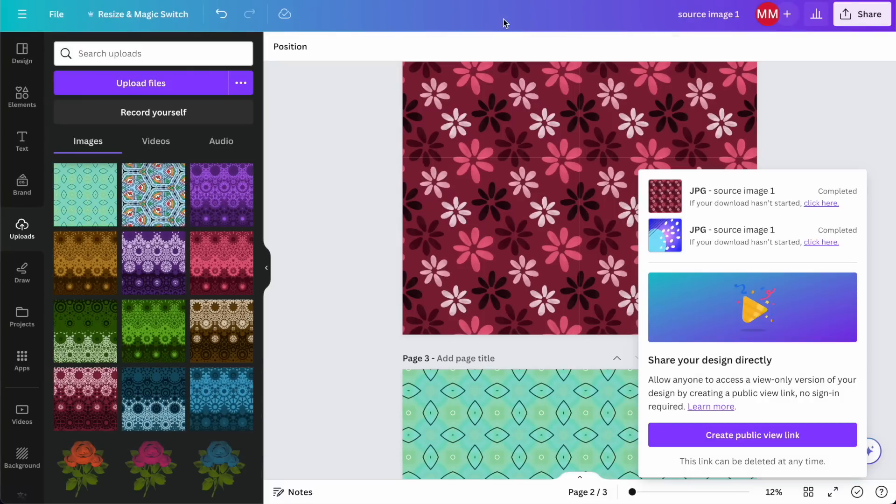
{"action": "scroll", "coordinate": [537, 252], "scroll_direction": "down", "scroll_amount": 4}
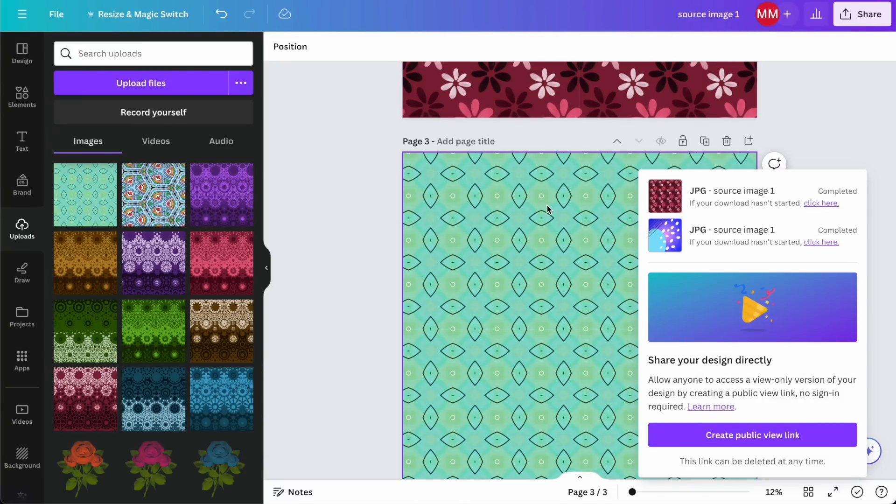
{"action": "scroll", "coordinate": [548, 208], "scroll_direction": "up", "scroll_amount": 5}
{"action": "scroll", "coordinate": [563, 193], "scroll_direction": "down", "scroll_amount": 5}
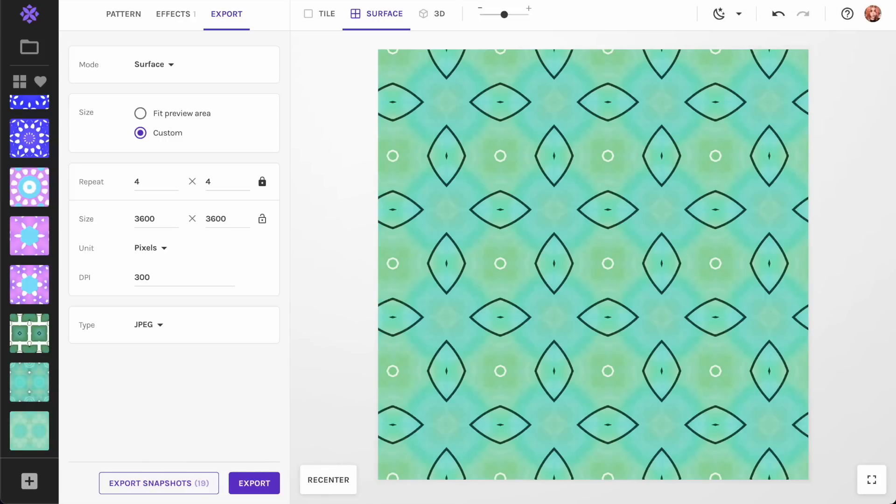
- In Repper, move the sample selection onto the black arcs near the source image's upper-left corner and export the surface as green seamless 2.jpg
{"action": "left_click", "coordinate": [123, 15]}
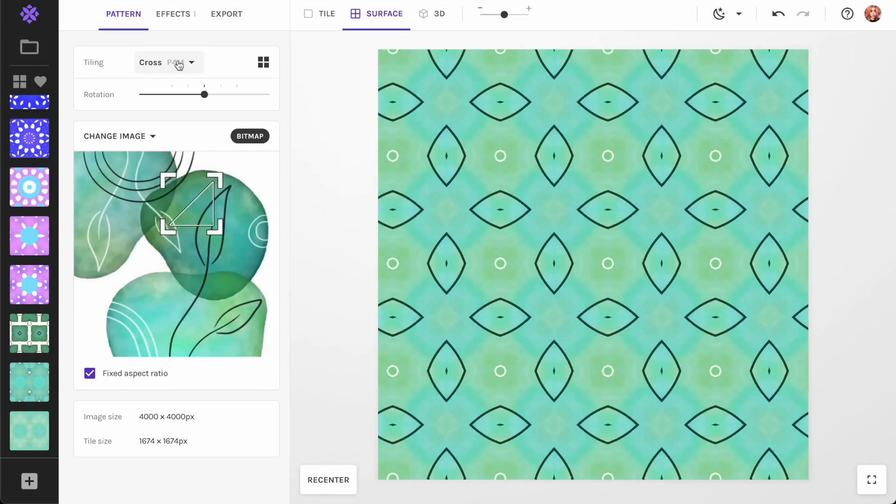
{"action": "left_click_drag", "start_coordinate": [200, 208], "coordinate": [122, 193]}
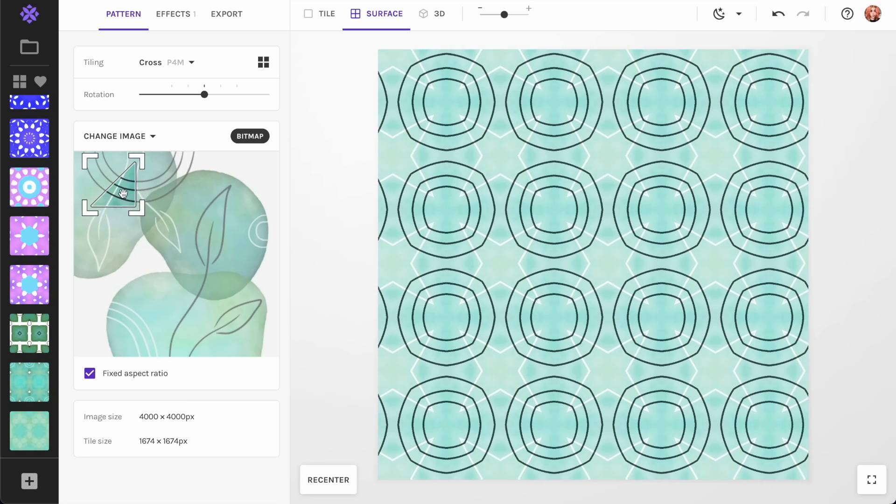
{"action": "left_click", "coordinate": [227, 16]}
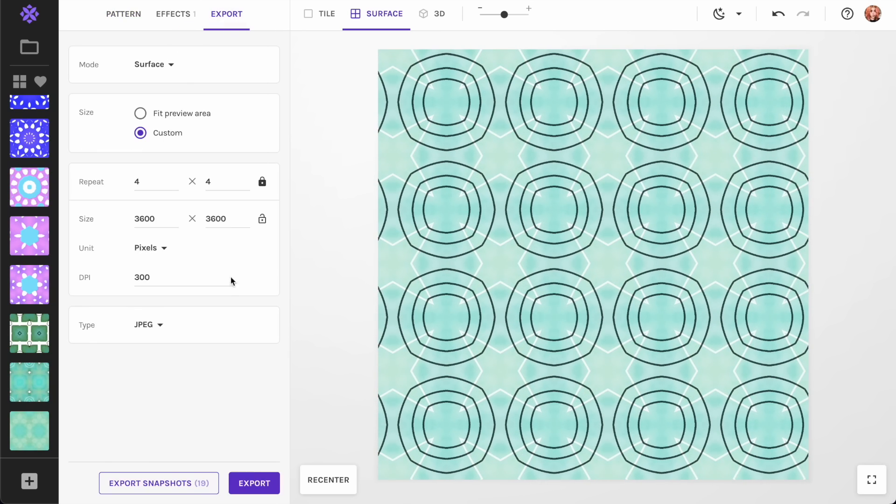
{"action": "left_click", "coordinate": [252, 482]}
{"action": "type", "text": "green seamless 2.jpg"}
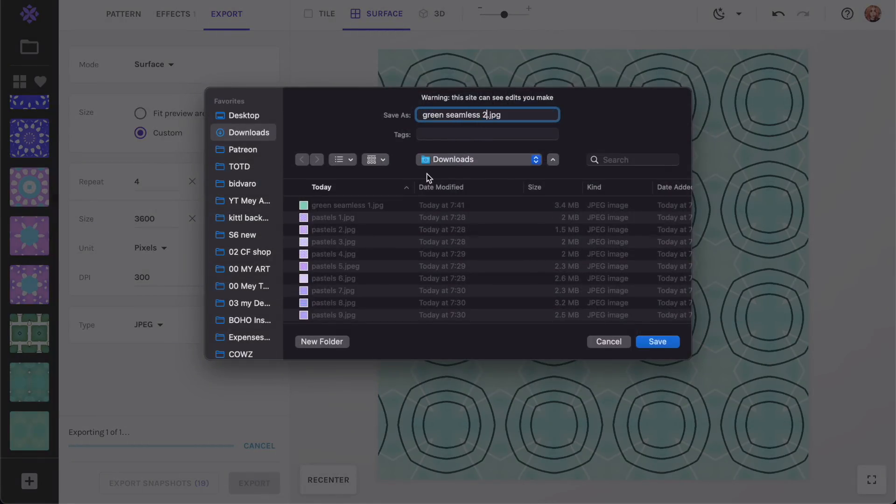
{"action": "key", "text": "super+a"}
{"action": "key", "text": "super+c"}
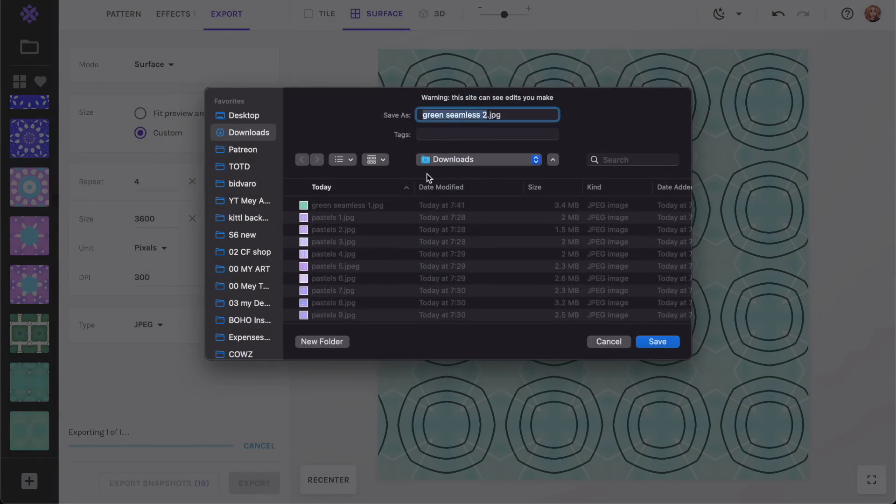
{"action": "key", "text": "Return"}
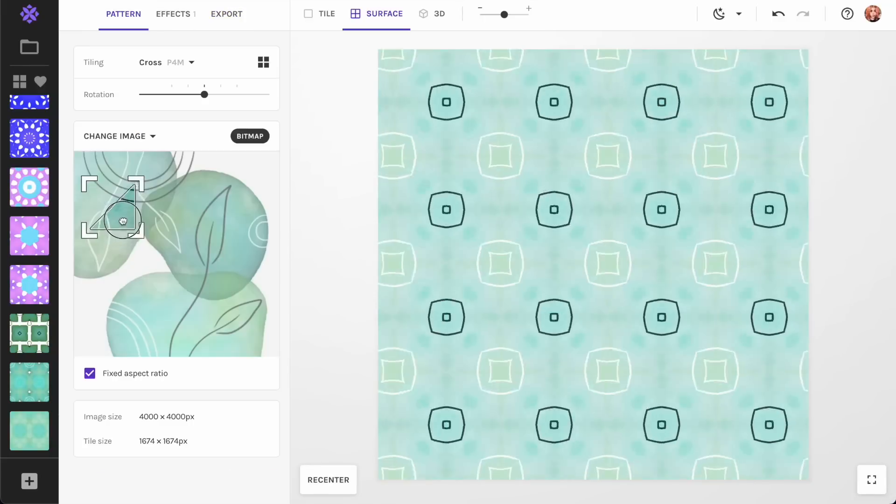
- Move the sample selection onto the upper-left part of the lower green blob and export the surface as green seamless 3.jpg
{"action": "left_click_drag", "start_coordinate": [120, 212], "coordinate": [156, 308]}
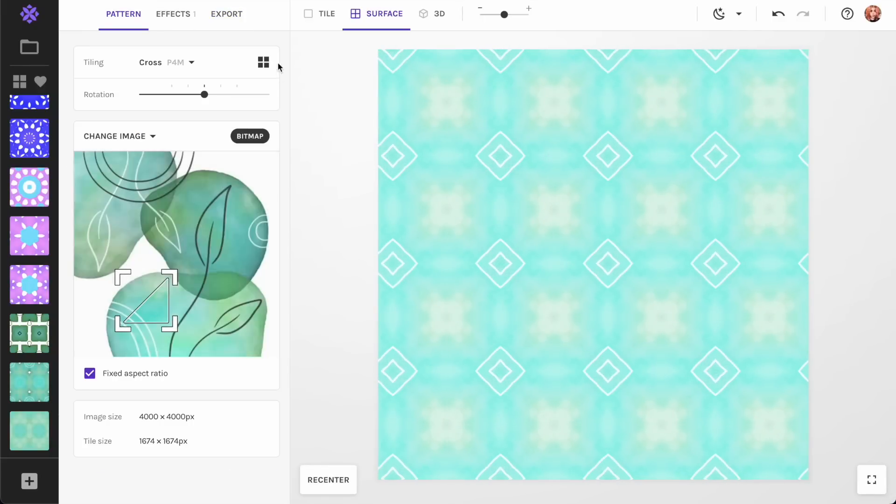
{"action": "left_click", "coordinate": [227, 15]}
{"action": "left_click", "coordinate": [249, 485]}
{"action": "key", "text": "super+v"}
{"action": "type", "text": "3"}
{"action": "key", "text": "Return"}
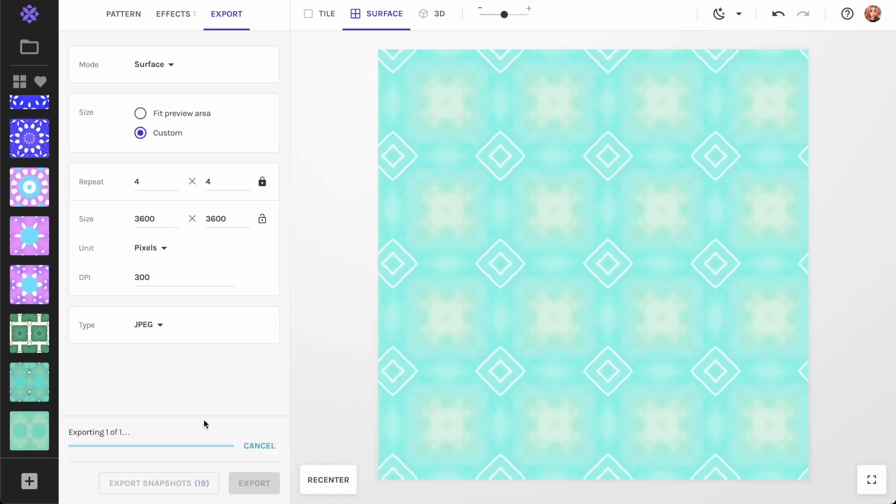
- Move the sample selection to the white circles at the source image's right edge and export the surface as green seamless 4.jpg
{"action": "left_click", "coordinate": [124, 18]}
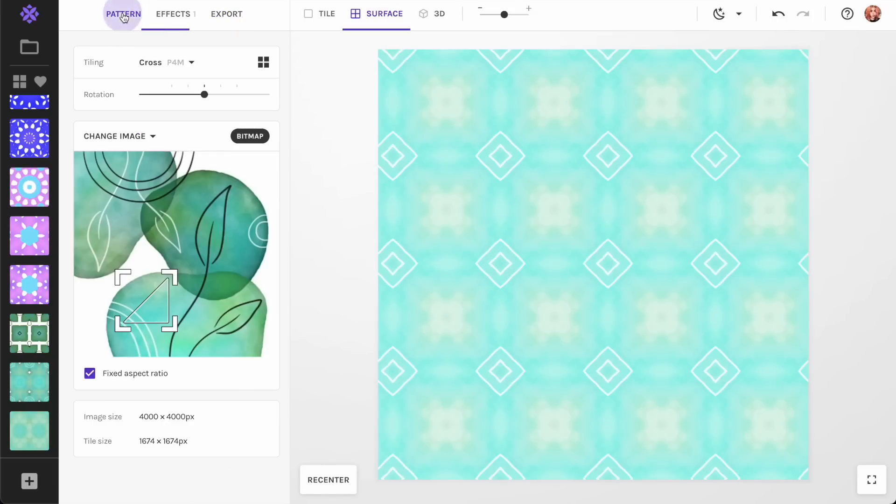
{"action": "left_click_drag", "start_coordinate": [155, 308], "coordinate": [247, 242]}
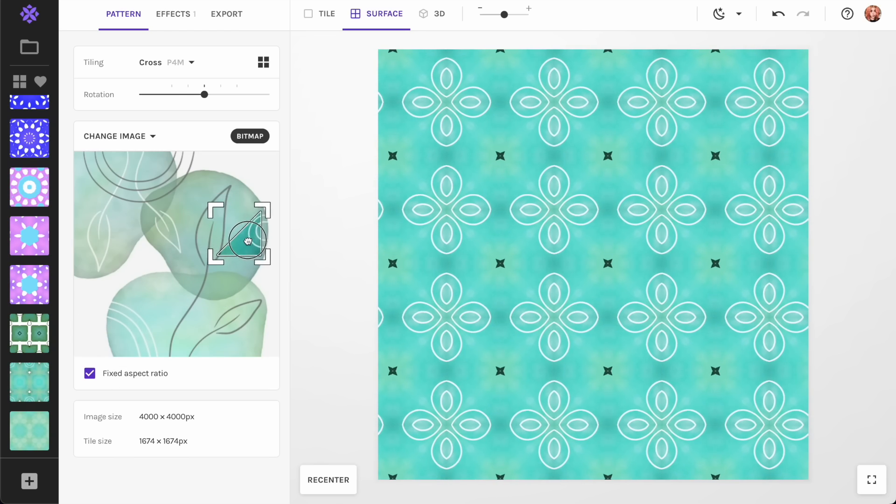
{"action": "left_click", "coordinate": [233, 27]}
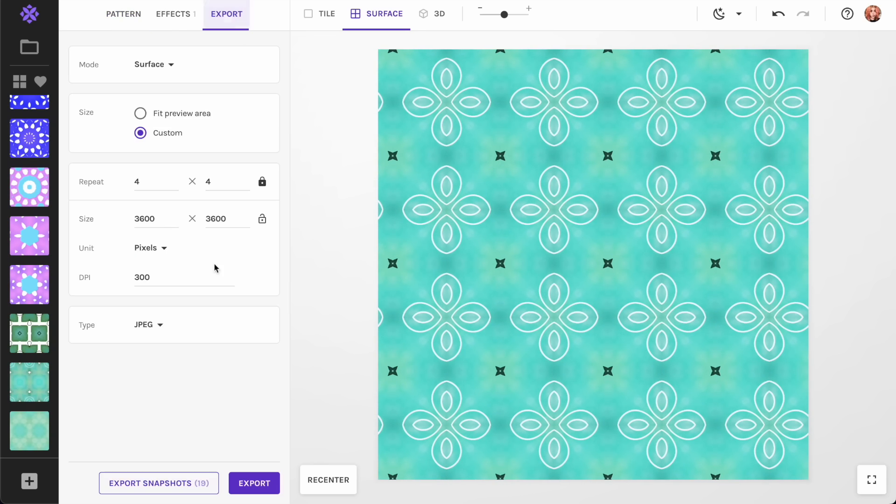
{"action": "left_click", "coordinate": [254, 485]}
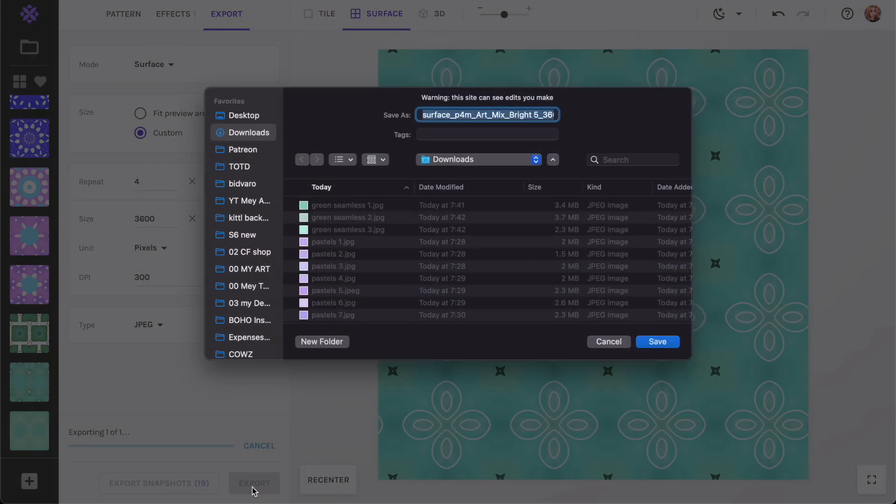
{"action": "type", "text": "green seamless 2.jpg"}
{"action": "type", "text": "4"}
{"action": "key", "text": "Return"}
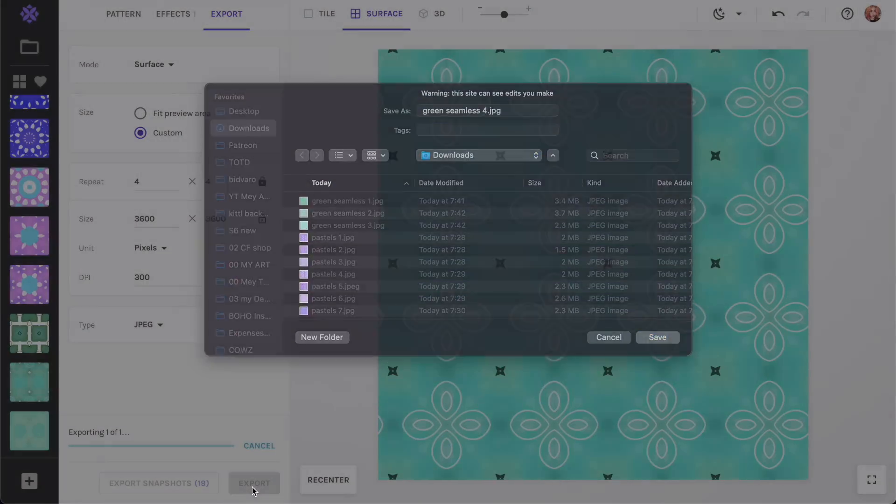
- Change the tiling to Octagon and move the sample selection onto the white arcs in the lower green blob
{"action": "left_click", "coordinate": [147, 27]}
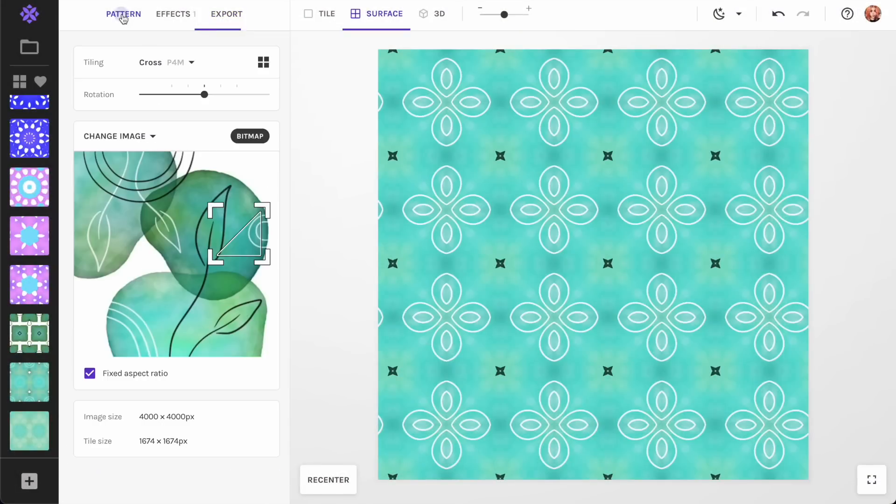
{"action": "left_click", "coordinate": [172, 68]}
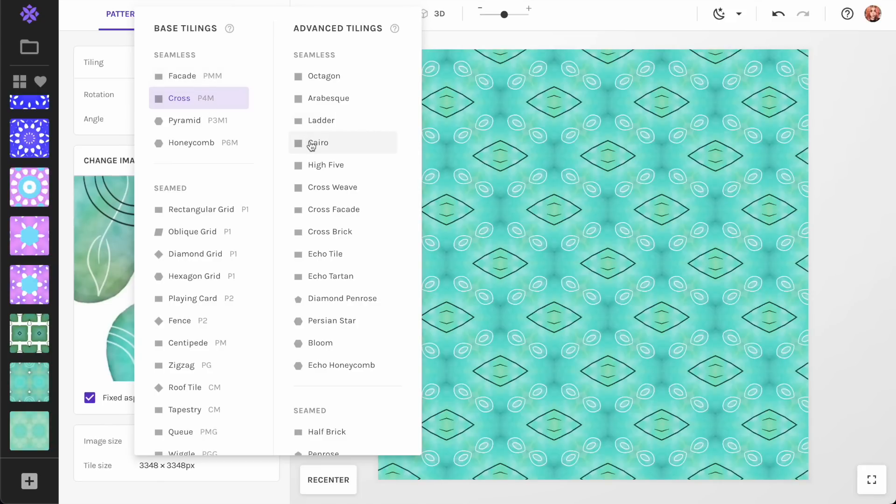
{"action": "left_click", "coordinate": [321, 80]}
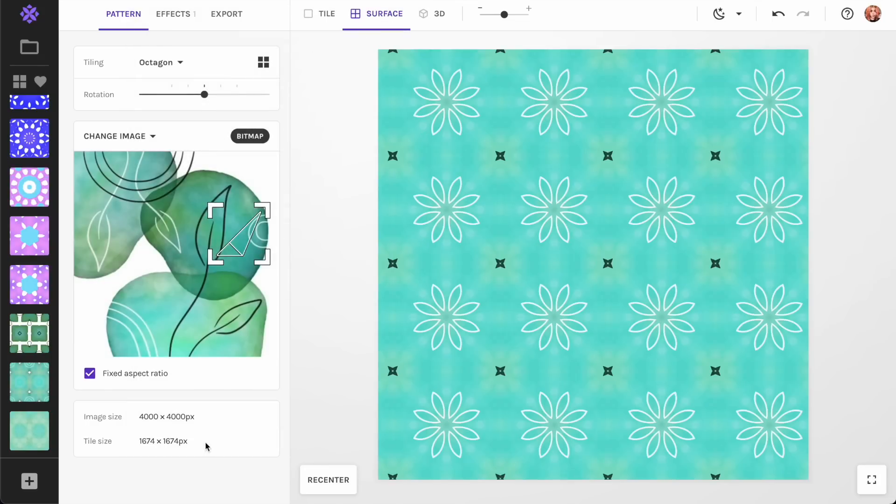
{"action": "left_click_drag", "start_coordinate": [196, 445], "coordinate": [138, 447]}
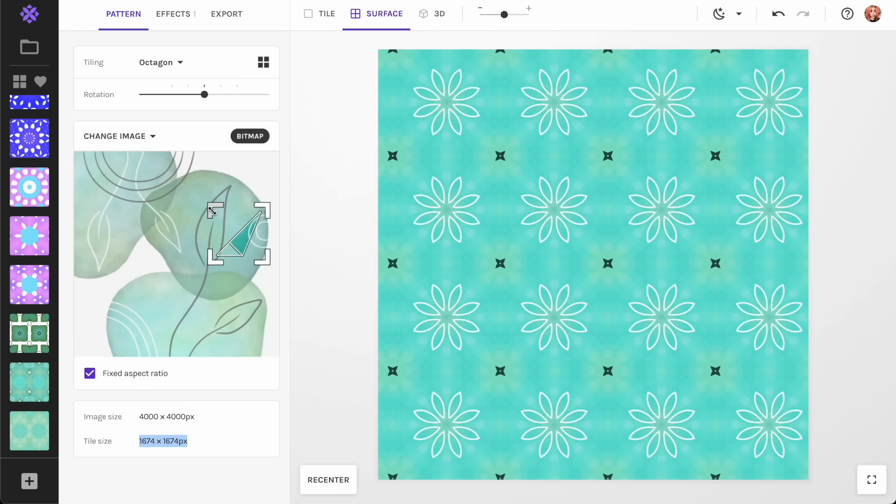
{"action": "left_click_drag", "start_coordinate": [239, 234], "coordinate": [146, 324]}
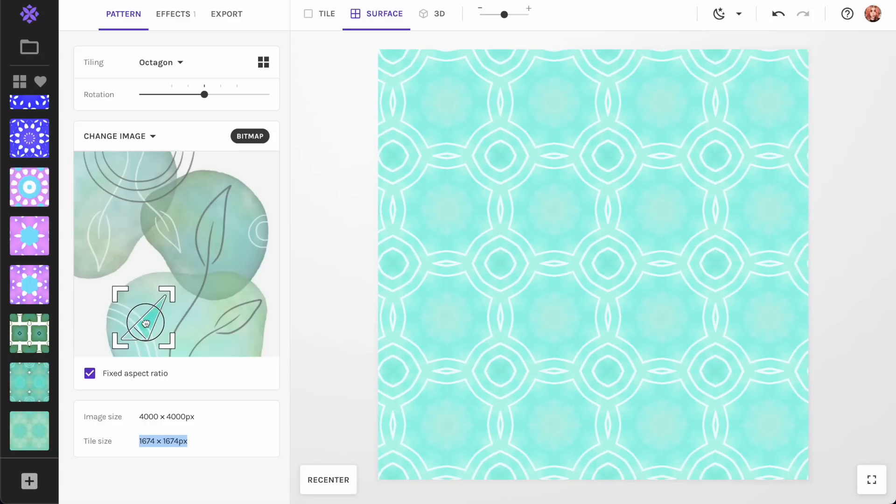
- Shrink the sample selection over the white arcs to a tile size of about 908 × 908 px
{"action": "left_click_drag", "start_coordinate": [174, 286], "coordinate": [208, 266]}
{"action": "left_click_drag", "start_coordinate": [177, 308], "coordinate": [166, 315]}
{"action": "left_click_drag", "start_coordinate": [180, 277], "coordinate": [142, 316]}
{"action": "left_click_drag", "start_coordinate": [117, 344], "coordinate": [131, 334]}
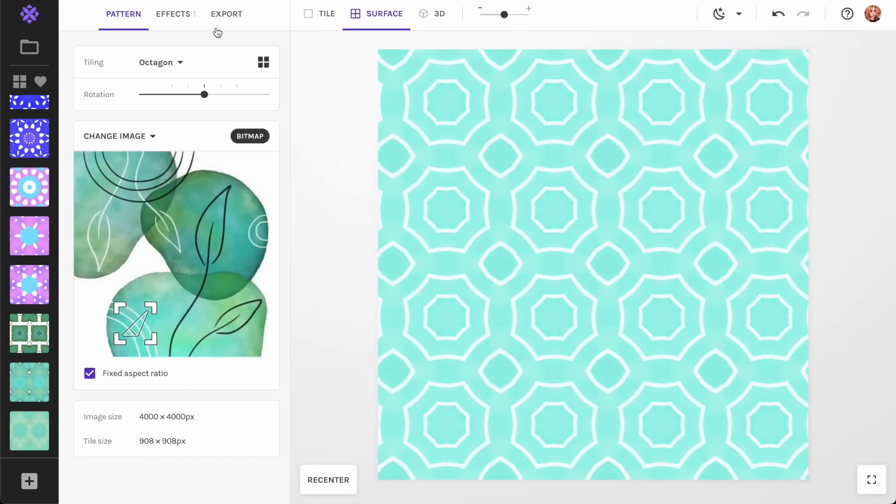
- Export the octagon surface pattern as green seamless 5.jpg in Downloads
{"action": "left_click", "coordinate": [226, 13]}
{"action": "left_click", "coordinate": [261, 483]}
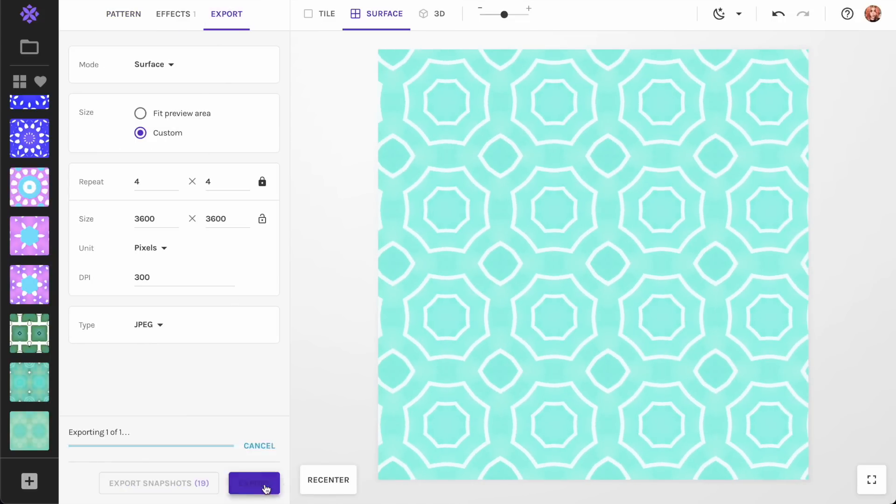
{"action": "type", "text": "green seamless 2.jpg"}
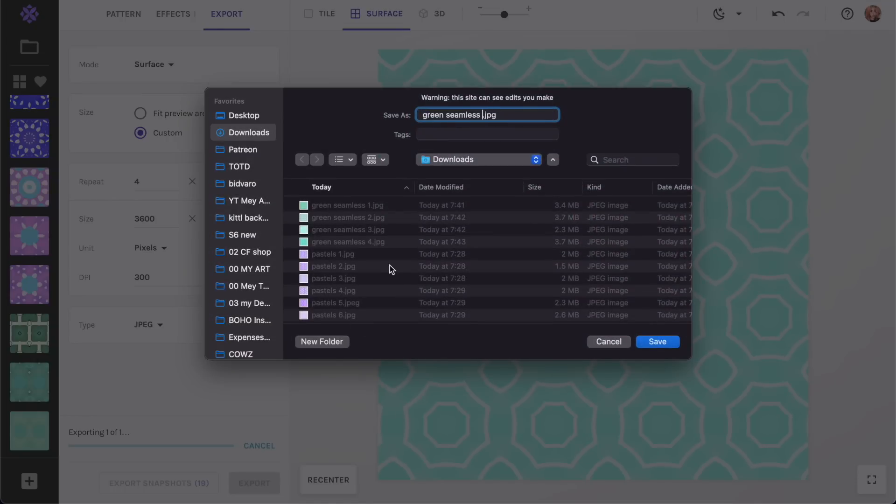
{"action": "key", "text": "Return"}
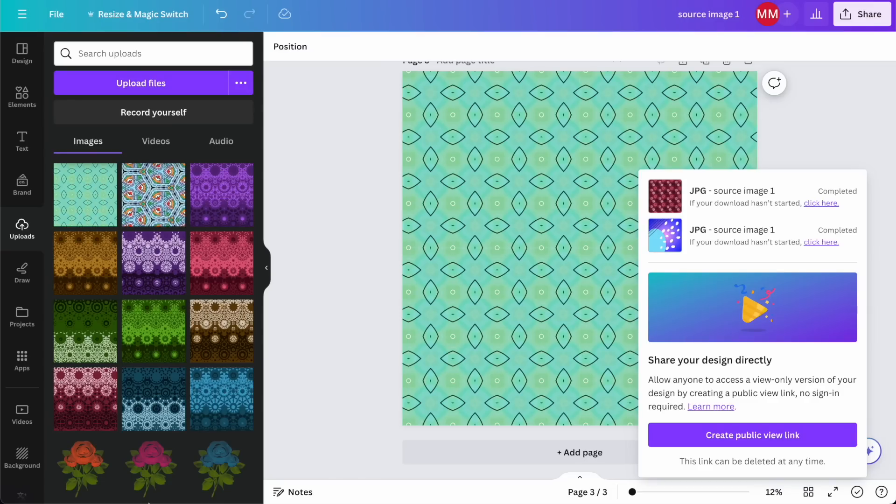
- Upload green seamless 5.jpg from the Downloads folder in Finder to the Canva uploads
{"action": "left_click", "coordinate": [73, 470]}
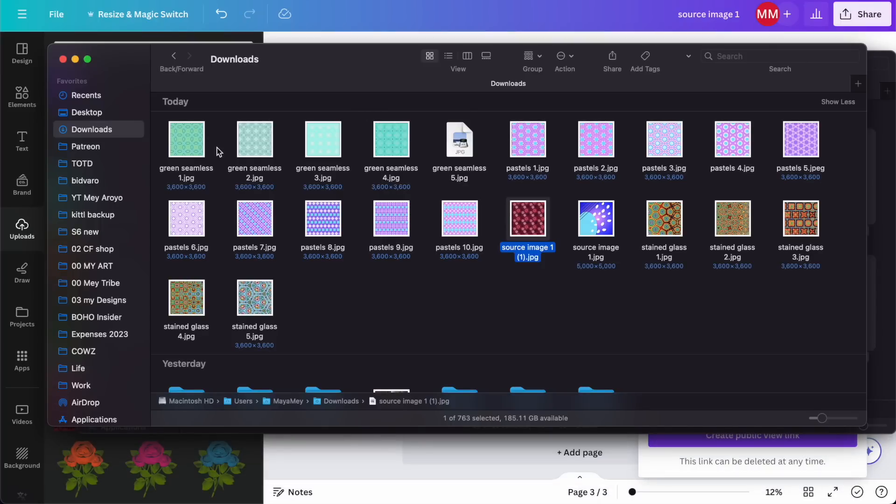
{"action": "left_click_drag", "start_coordinate": [448, 142], "coordinate": [180, 460]}
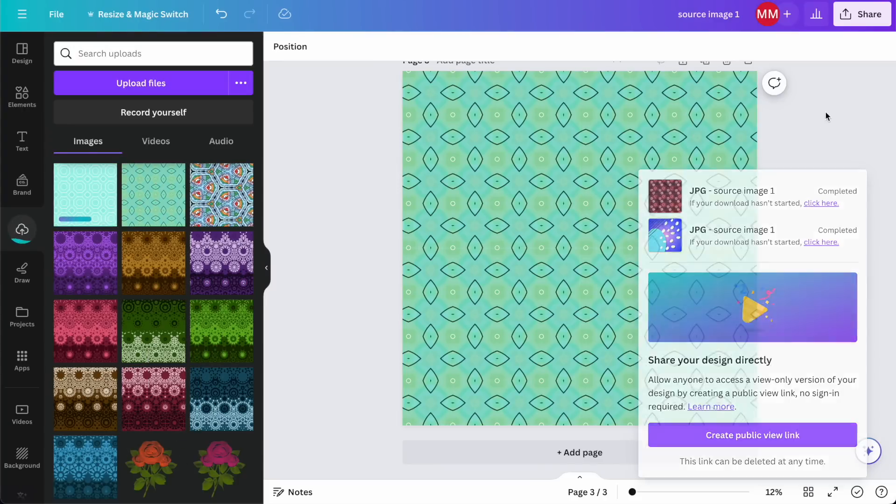
{"action": "left_click", "coordinate": [826, 115]}
- Fill all four cells of the page 3 grid with the uploaded turquoise octagon pattern
{"action": "left_click_drag", "start_coordinate": [110, 206], "coordinate": [464, 126]}
{"action": "left_click_drag", "start_coordinate": [59, 190], "coordinate": [736, 163]}
{"action": "left_click_drag", "start_coordinate": [74, 189], "coordinate": [546, 380]}
{"action": "left_click_drag", "start_coordinate": [84, 193], "coordinate": [705, 333]}
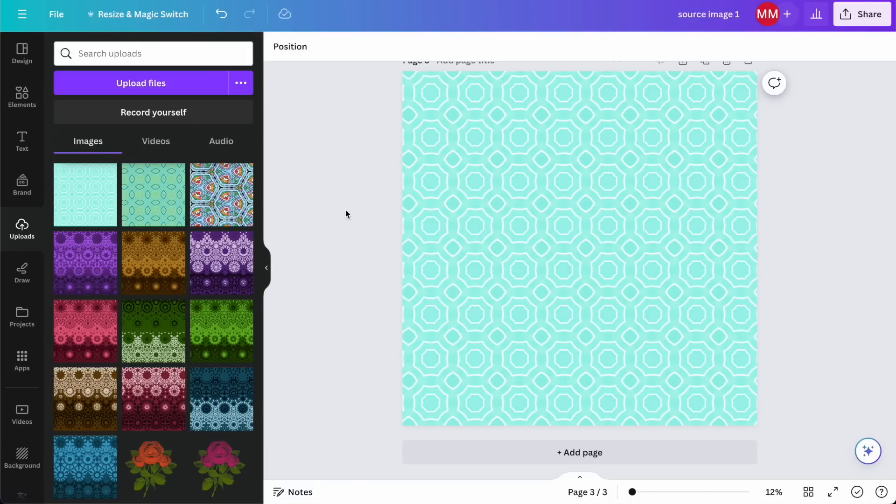
- Browse through the older pattern and photo images in the Canva uploads
{"action": "scroll", "coordinate": [194, 306], "scroll_direction": "down", "scroll_amount": 6}
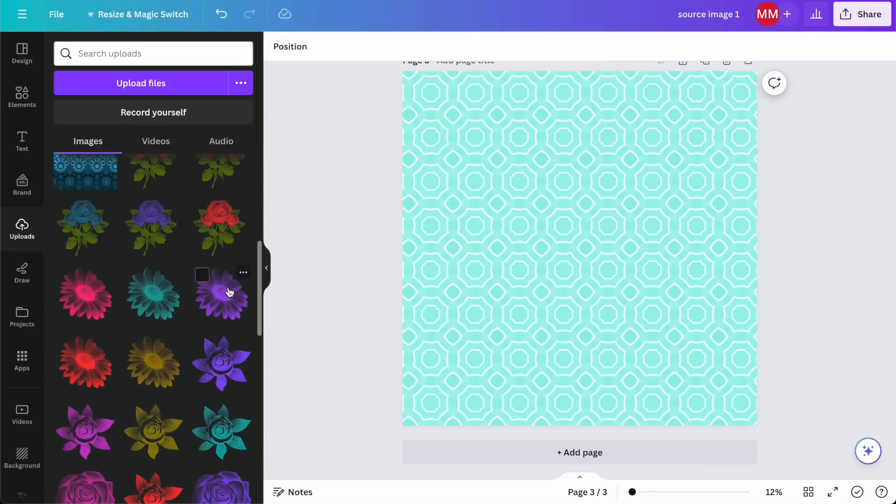
{"action": "scroll", "coordinate": [227, 291], "scroll_direction": "down", "scroll_amount": 4}
{"action": "scroll", "coordinate": [234, 256], "scroll_direction": "up", "scroll_amount": 8}
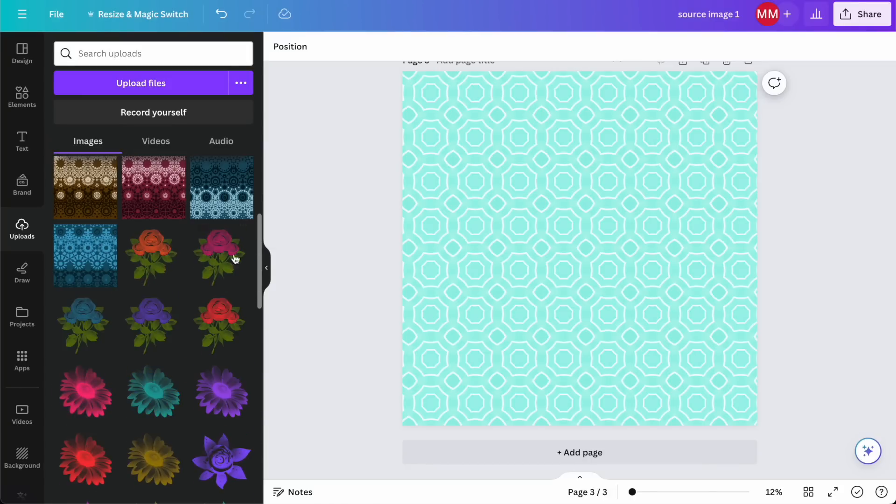
{"action": "scroll", "coordinate": [235, 222], "scroll_direction": "down", "scroll_amount": 15}
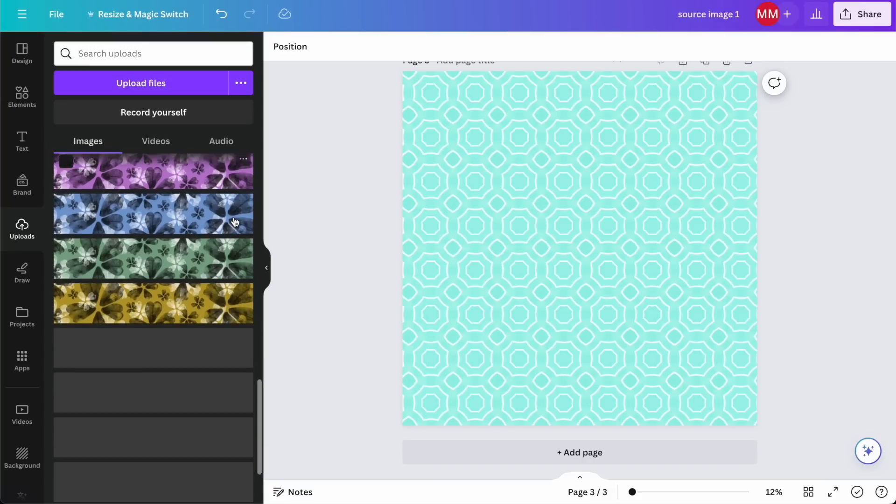
{"action": "scroll", "coordinate": [235, 222], "scroll_direction": "down", "scroll_amount": 10}
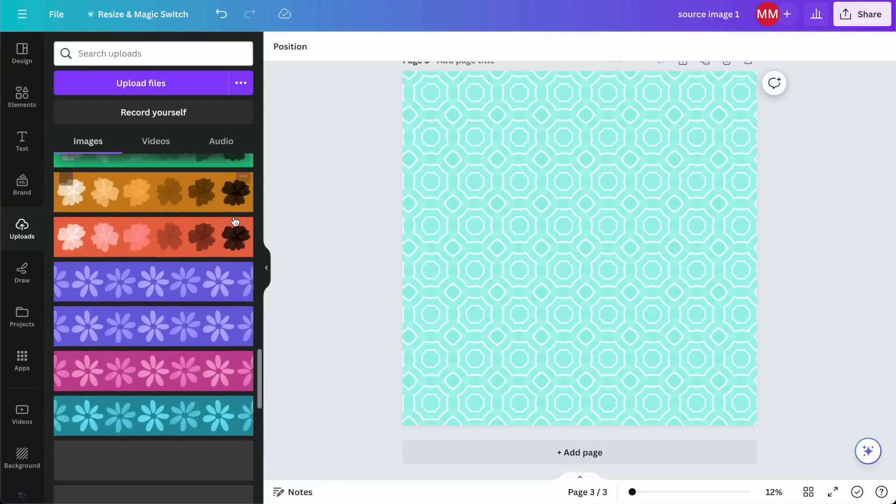
{"action": "scroll", "coordinate": [234, 274], "scroll_direction": "down", "scroll_amount": 5}
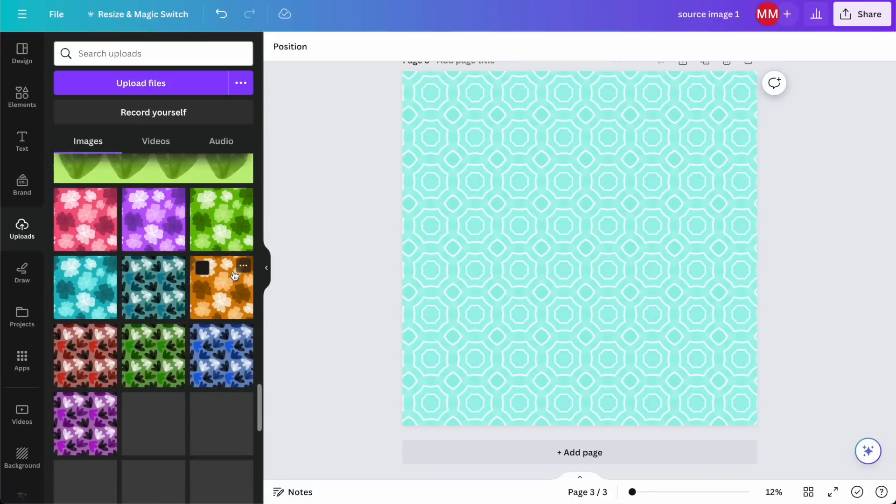
{"action": "scroll", "coordinate": [154, 336], "scroll_direction": "down", "scroll_amount": 5}
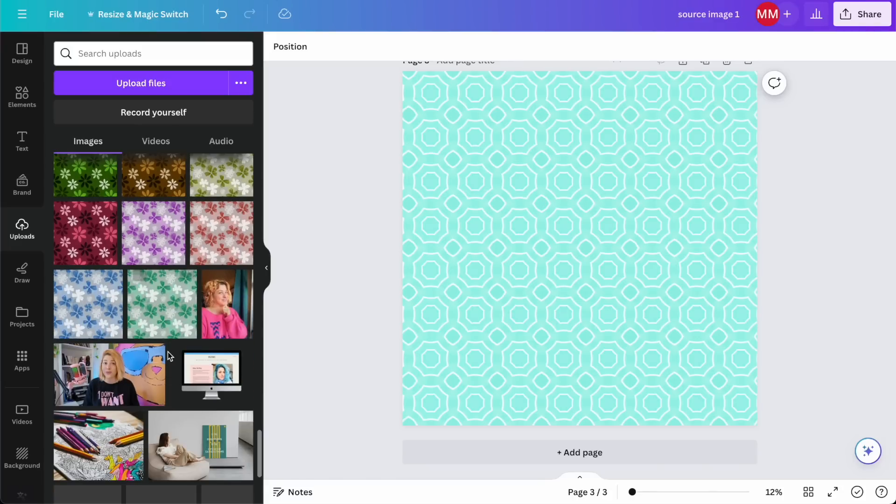
{"action": "scroll", "coordinate": [169, 356], "scroll_direction": "up", "scroll_amount": 4}
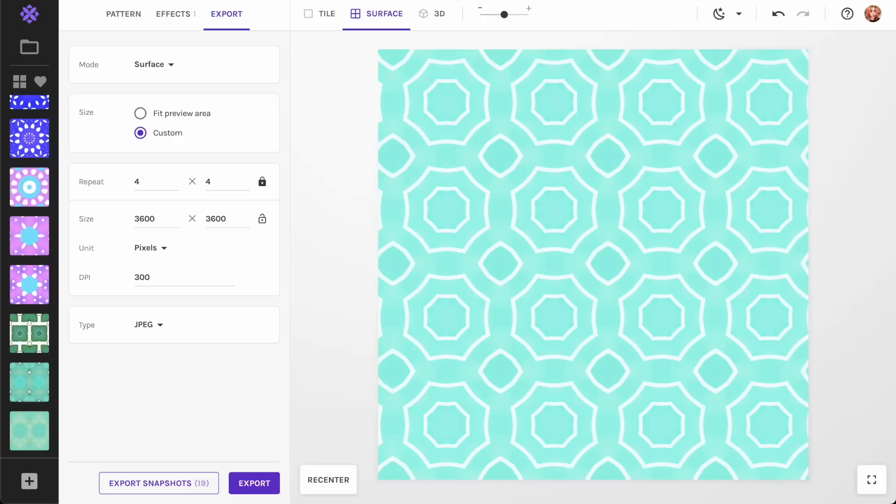
- Switch to Repper, change the tiling to Arabesque and enlarge the sample selection over the white arcs to about 1202 × 1202 px
{"action": "left_click", "coordinate": [117, 17]}
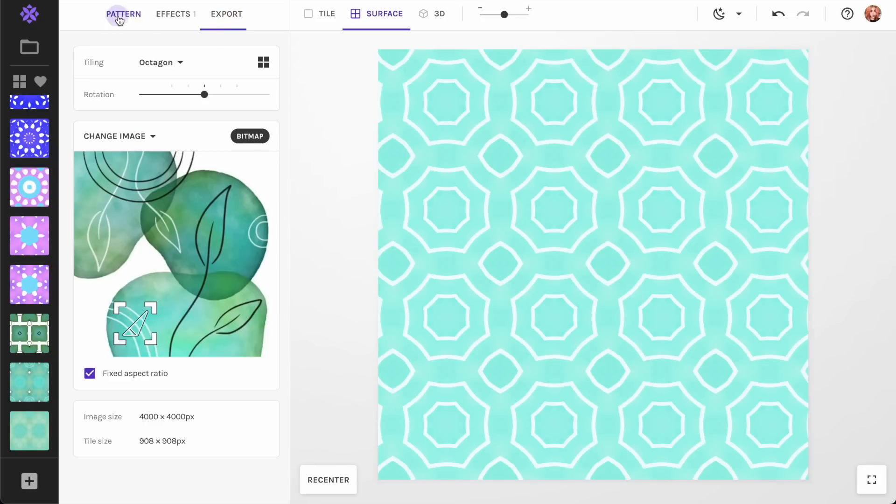
{"action": "left_click", "coordinate": [164, 64]}
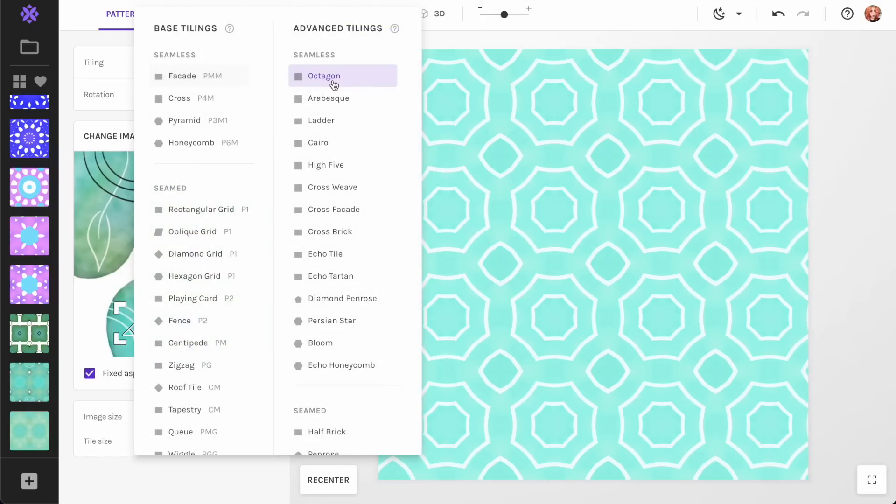
{"action": "left_click", "coordinate": [340, 99]}
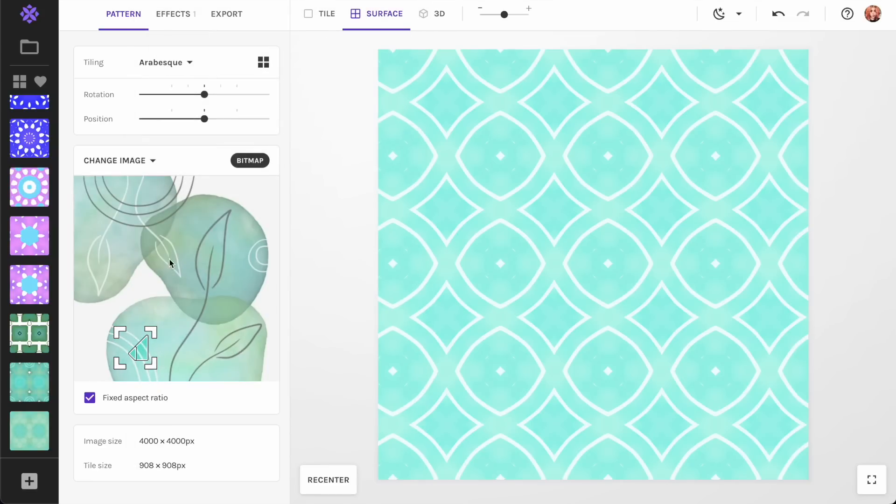
{"action": "left_click_drag", "start_coordinate": [154, 333], "coordinate": [141, 347]}
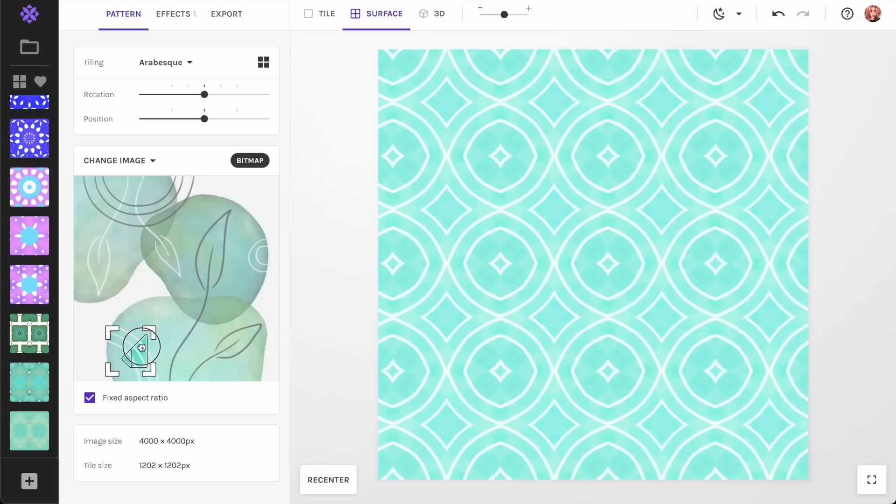
- Export the Arabesque surface pattern as green seamless 6.jpg in Downloads
{"action": "left_click", "coordinate": [231, 10]}
{"action": "left_click", "coordinate": [257, 481]}
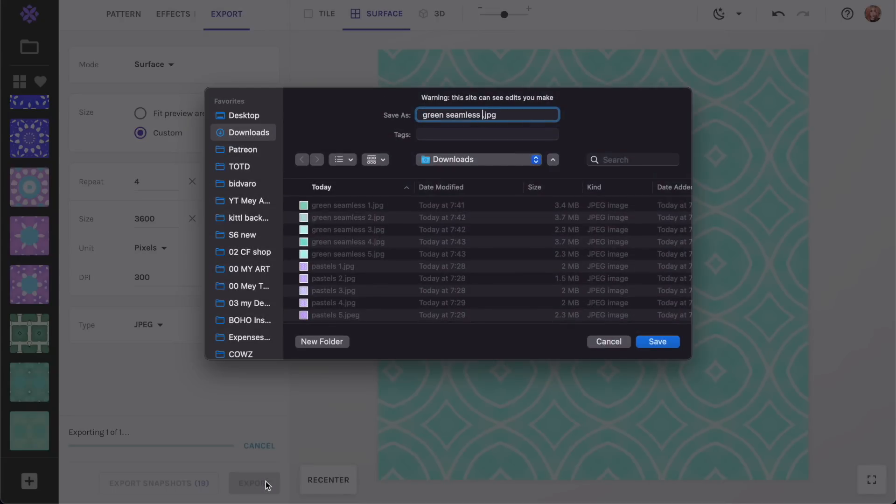
{"action": "key", "text": "Return"}
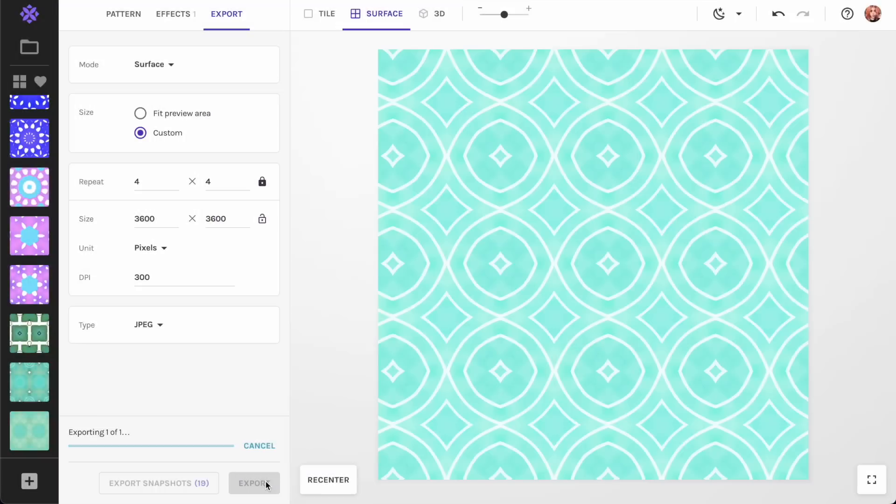
- Try the Ladder tiling on the white arcs sample
{"action": "left_click", "coordinate": [125, 17]}
{"action": "left_click", "coordinate": [170, 62]}
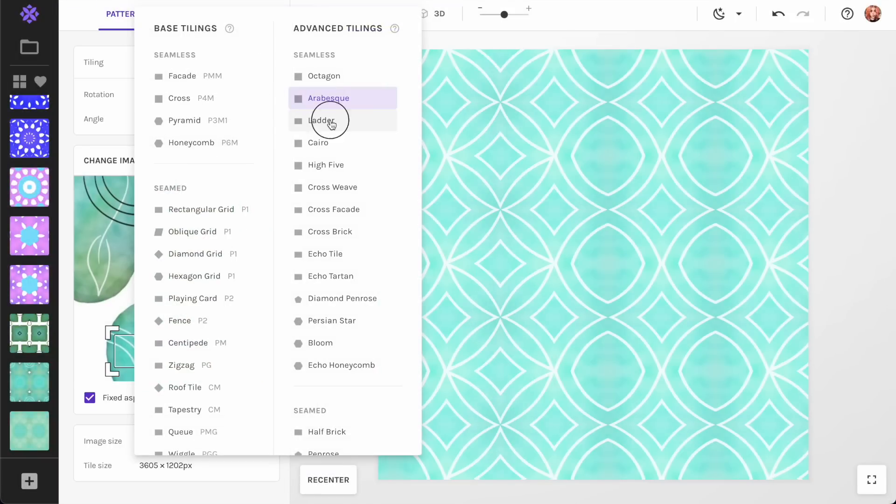
{"action": "left_click", "coordinate": [330, 121]}
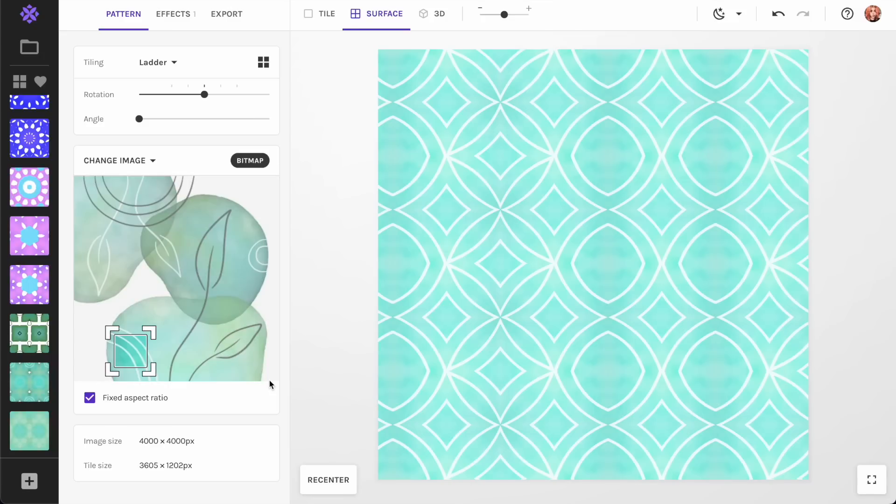
- Check the Ladder pattern's tile size, preview the single tile, and return to the surface view
{"action": "left_click_drag", "start_coordinate": [142, 466], "coordinate": [186, 464]}
{"action": "left_click", "coordinate": [150, 464]}
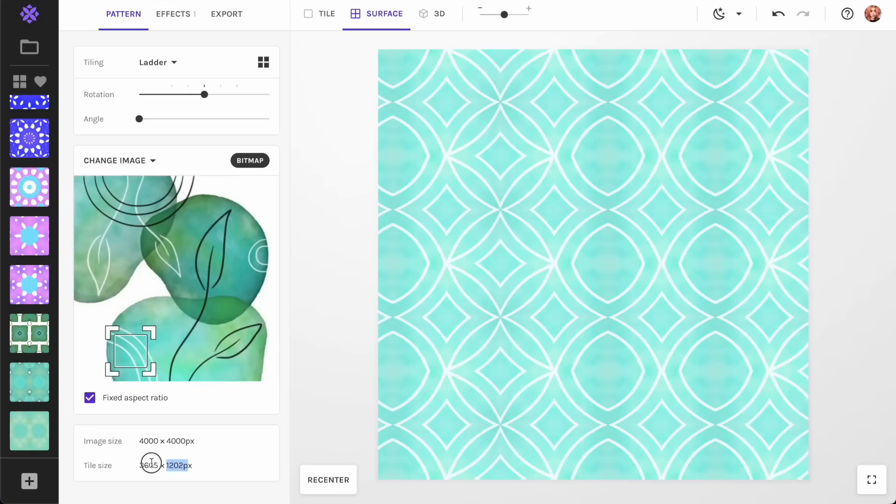
{"action": "left_click", "coordinate": [326, 15]}
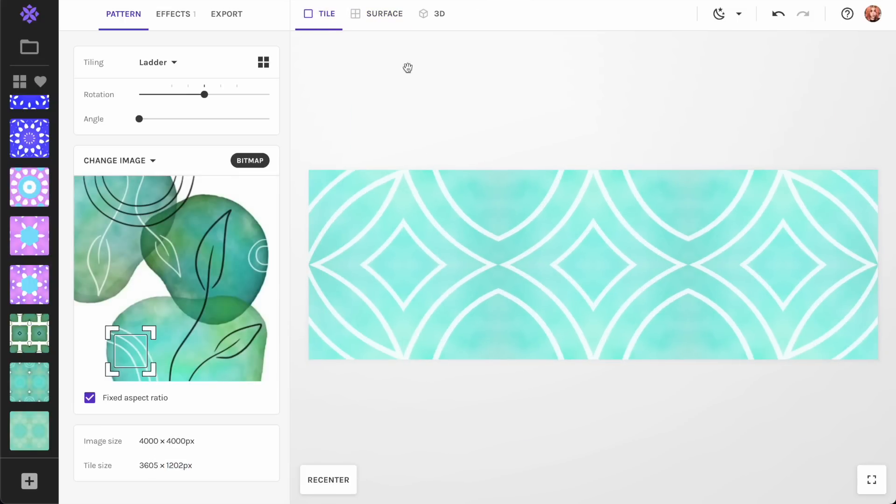
{"action": "left_click", "coordinate": [393, 21]}
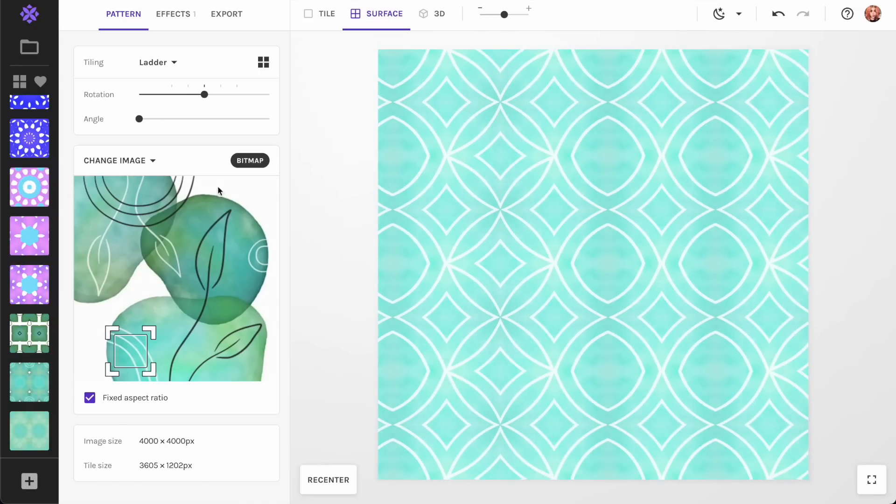
- Change the tiling to Cairo and move the sample selection over the dark arcs in the upper-left leaf shape of the source image
{"action": "left_click", "coordinate": [157, 62]}
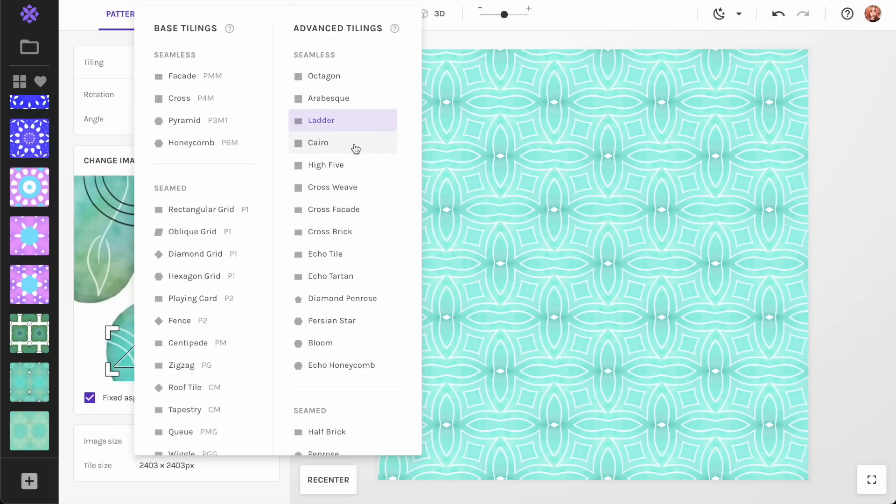
{"action": "left_click", "coordinate": [354, 145]}
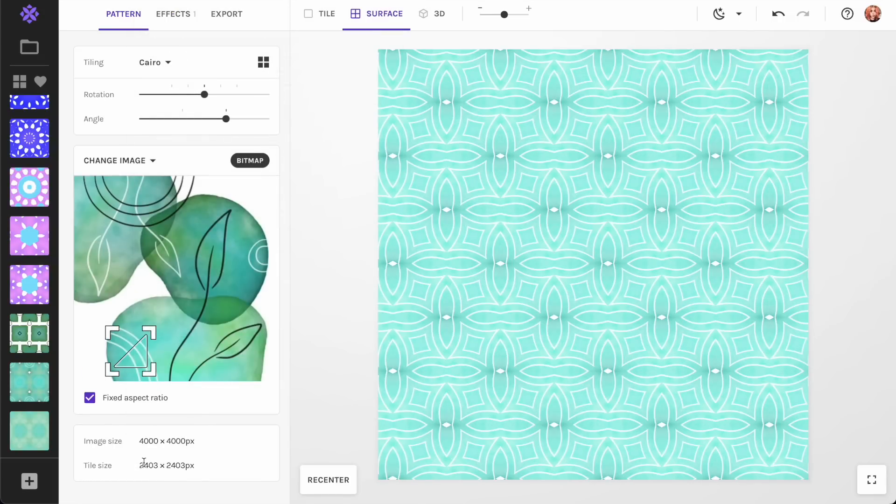
{"action": "left_click_drag", "start_coordinate": [134, 354], "coordinate": [164, 234]}
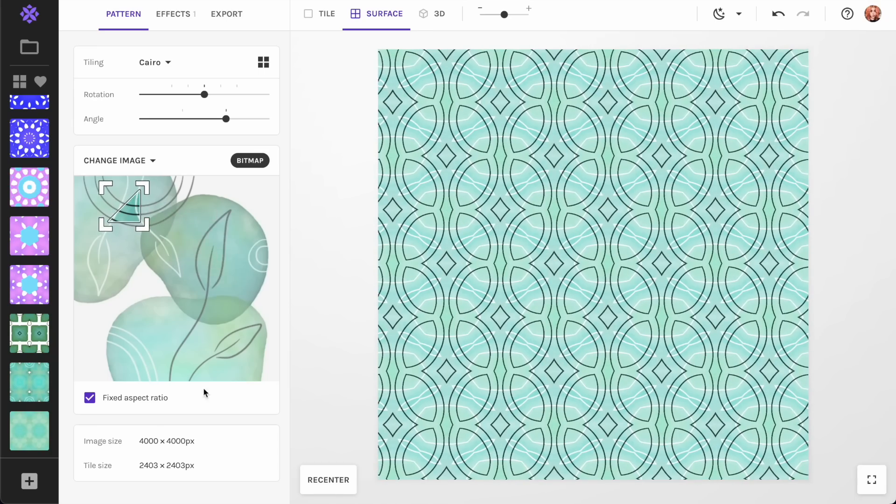
- Export the Cairo surface pattern as green seamless 7.jpg in Downloads
{"action": "left_click", "coordinate": [237, 16]}
{"action": "left_click", "coordinate": [255, 484]}
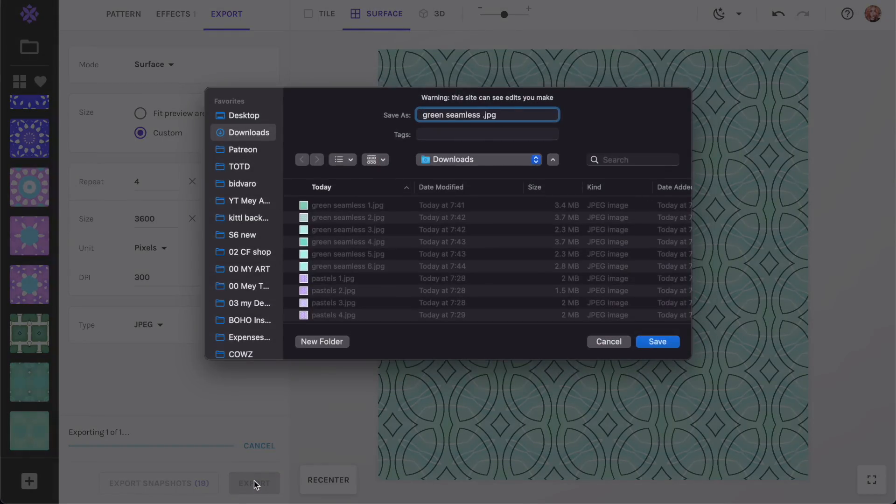
{"action": "type", "text": "7"}
{"action": "key", "text": "Return"}
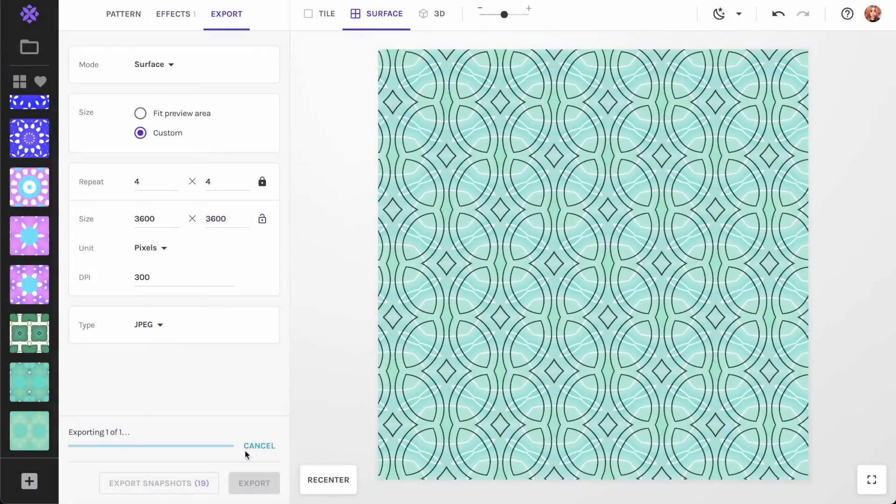
- Change the tiling to High Five and check its tile size
{"action": "left_click", "coordinate": [120, 17]}
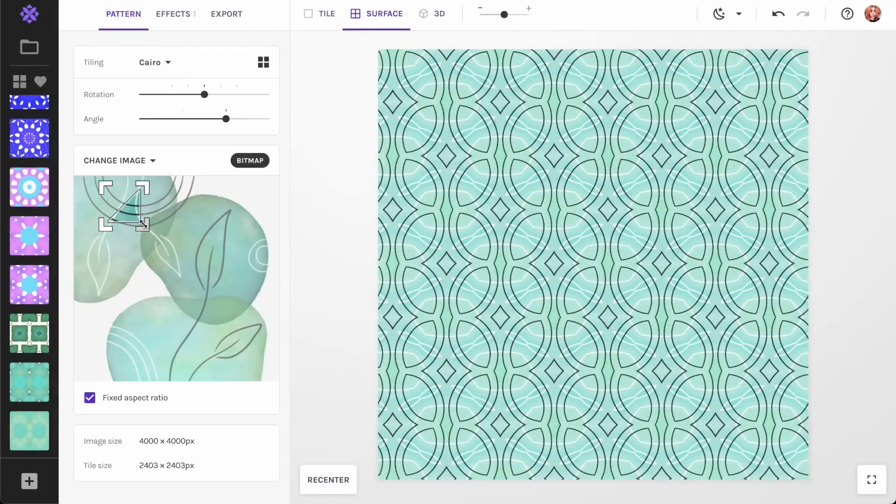
{"action": "left_click", "coordinate": [160, 67]}
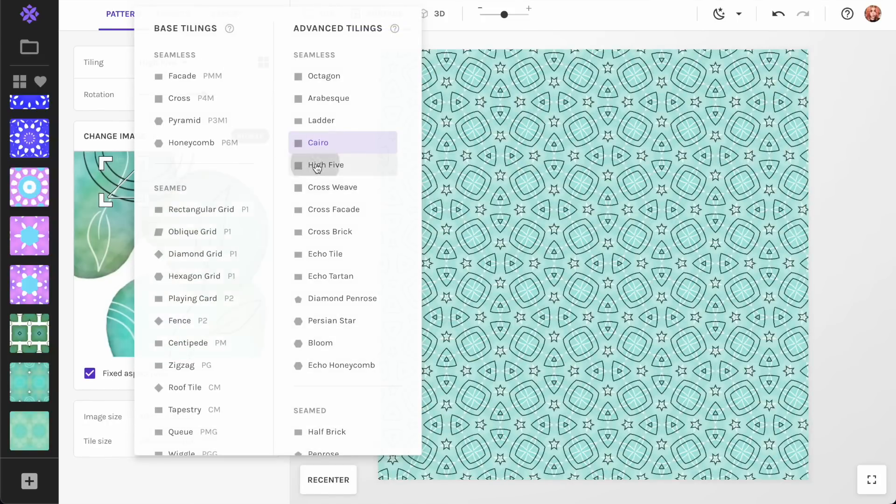
{"action": "left_click", "coordinate": [311, 165]}
{"action": "left_click_drag", "start_coordinate": [139, 442], "coordinate": [208, 444]}
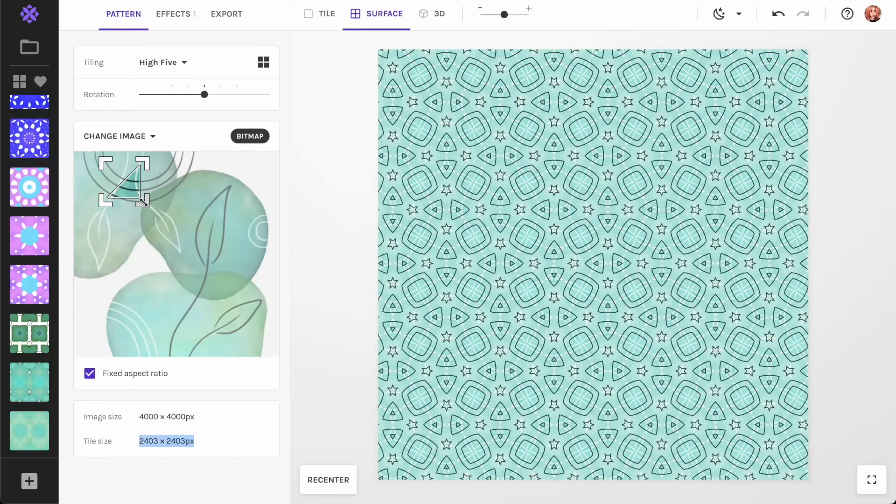
- Set the export repeat of the High Five surface pattern to 3 × 3
{"action": "left_click", "coordinate": [226, 24]}
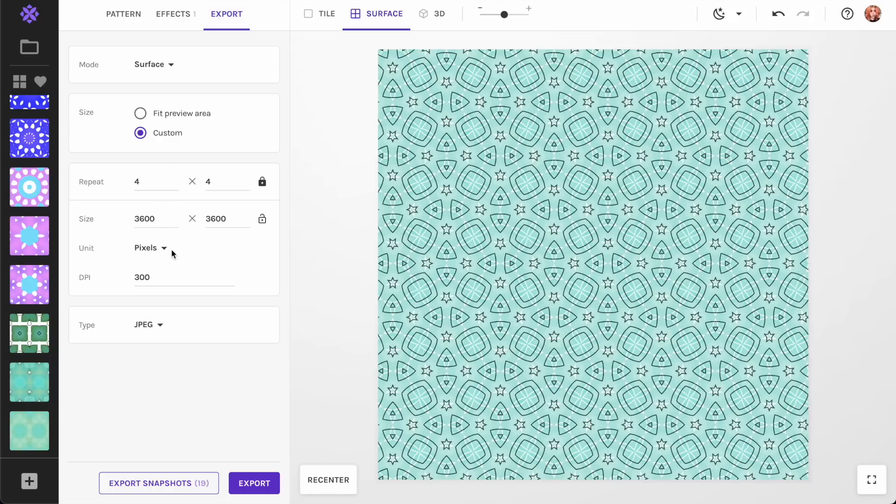
{"action": "left_click", "coordinate": [174, 186]}
{"action": "left_click", "coordinate": [174, 186]}
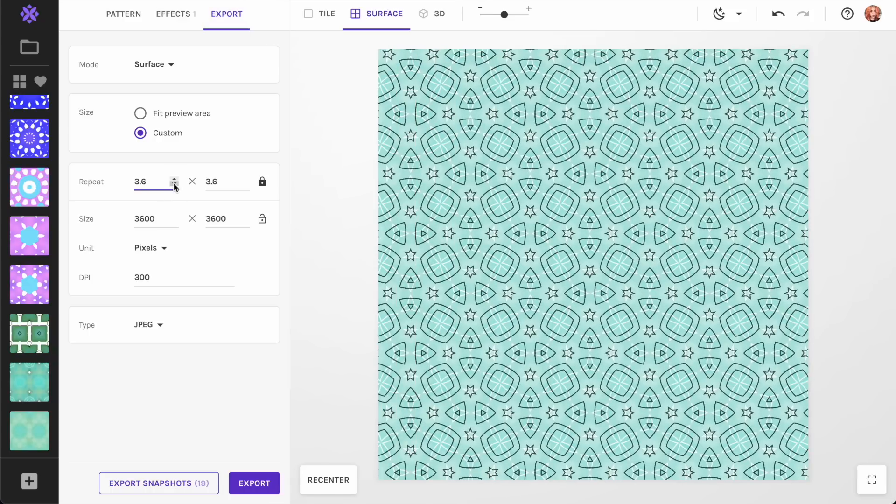
{"action": "left_click", "coordinate": [174, 186]}
{"action": "left_click", "coordinate": [174, 186]}
{"action": "left_click", "coordinate": [174, 186]}
{"action": "left_click", "coordinate": [174, 186]}
{"action": "left_click", "coordinate": [174, 186]}
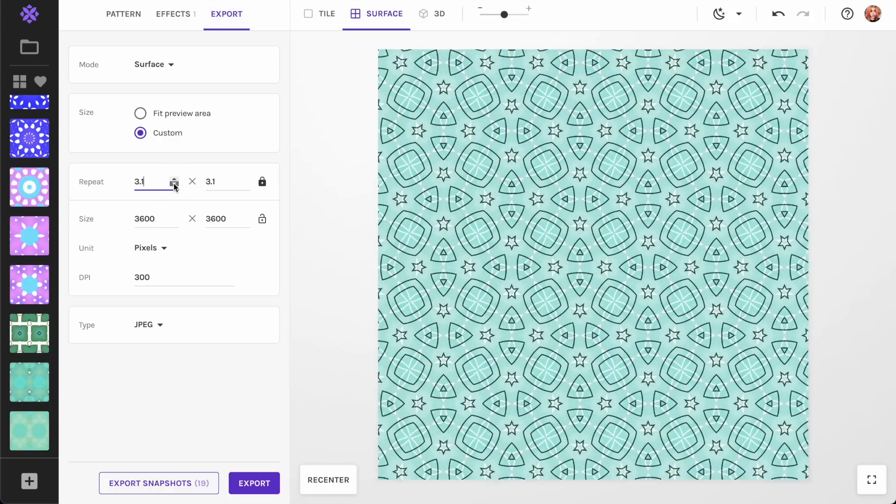
{"action": "left_click", "coordinate": [174, 186]}
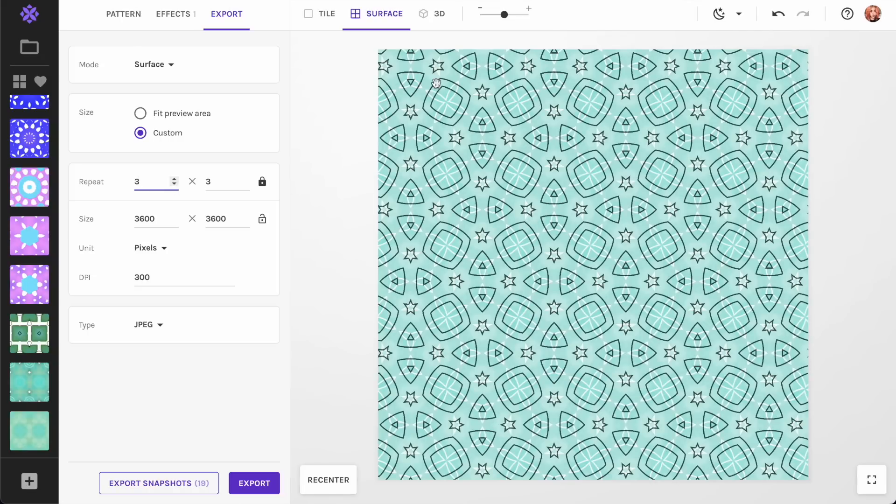
- Export the High Five surface pattern to Downloads as the next numbered green seamless JPG
{"action": "left_click", "coordinate": [255, 483]}
{"action": "type", "text": "green seamless 2"}
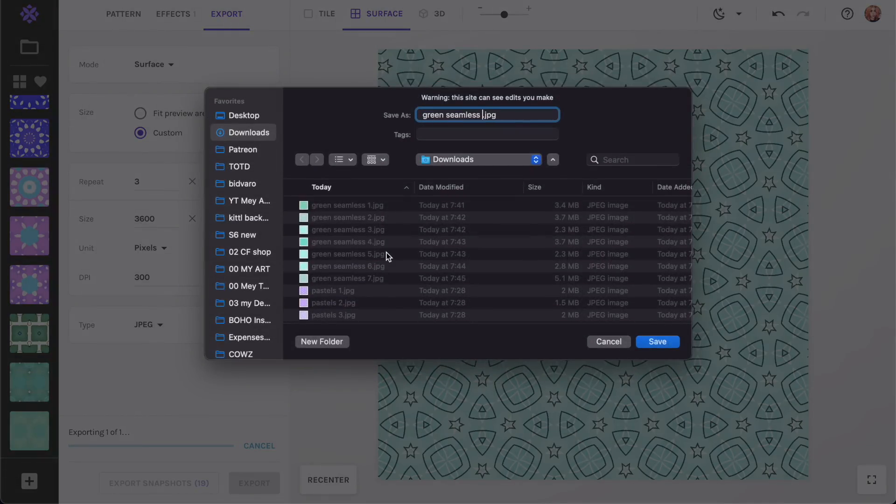
{"action": "key", "text": "Return"}
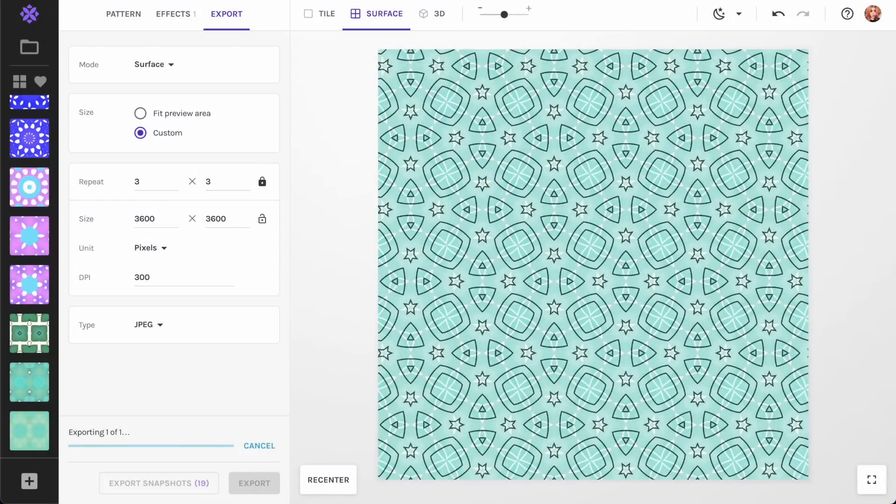
- Change the pattern's tiling from High Five to Cross Facade
{"action": "left_click", "coordinate": [130, 19]}
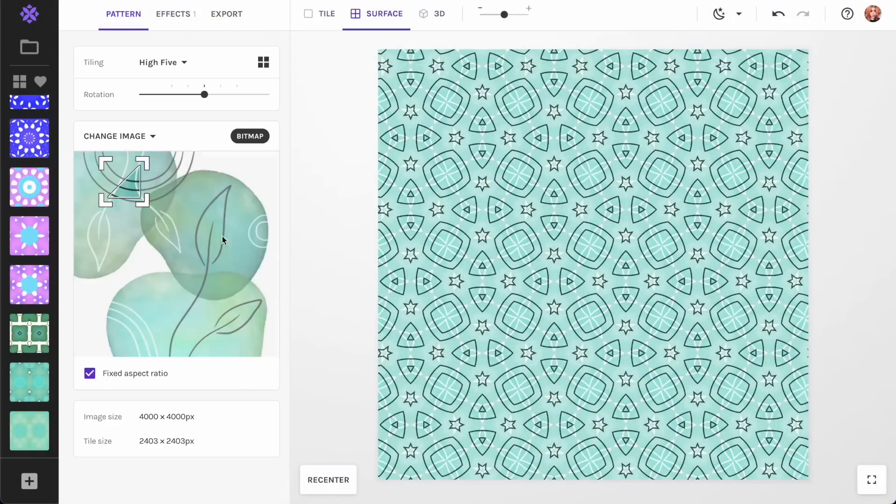
{"action": "left_click", "coordinate": [176, 61]}
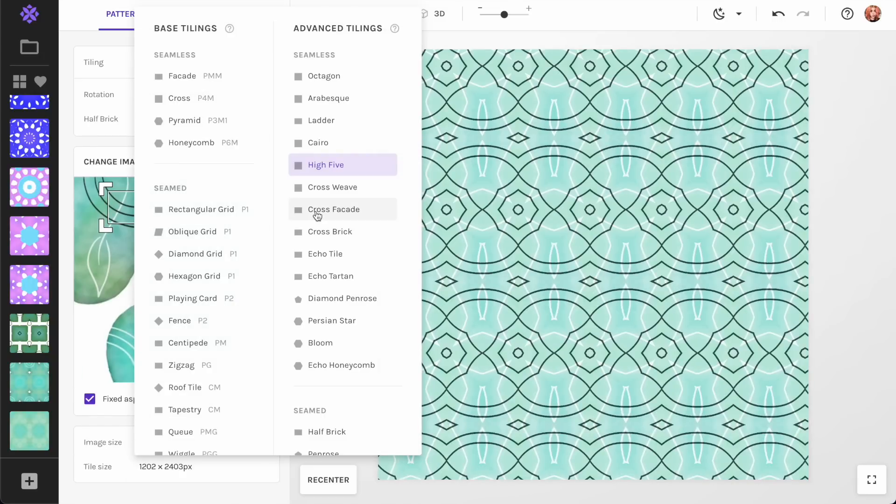
{"action": "left_click", "coordinate": [318, 213]}
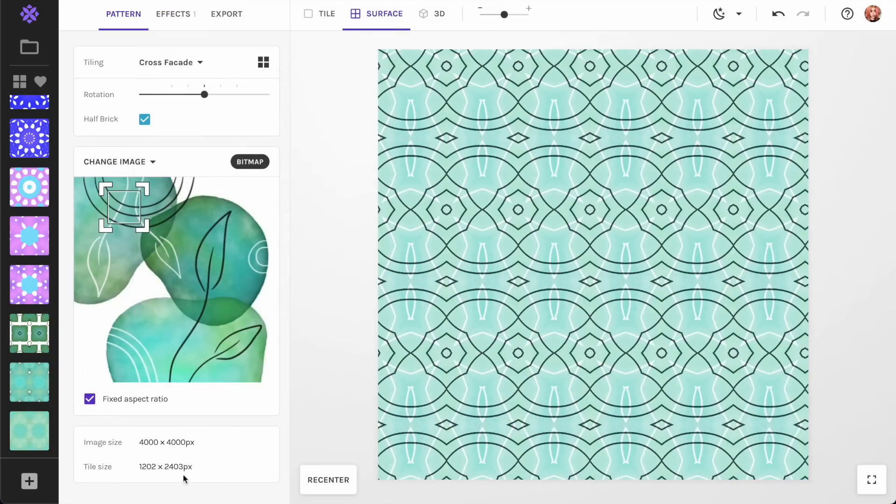
- Check the Cross Facade tile size, change the pattern's tiling to Cross Brick and check its tile size
{"action": "left_click_drag", "start_coordinate": [140, 466], "coordinate": [206, 467]}
{"action": "left_click", "coordinate": [187, 62]}
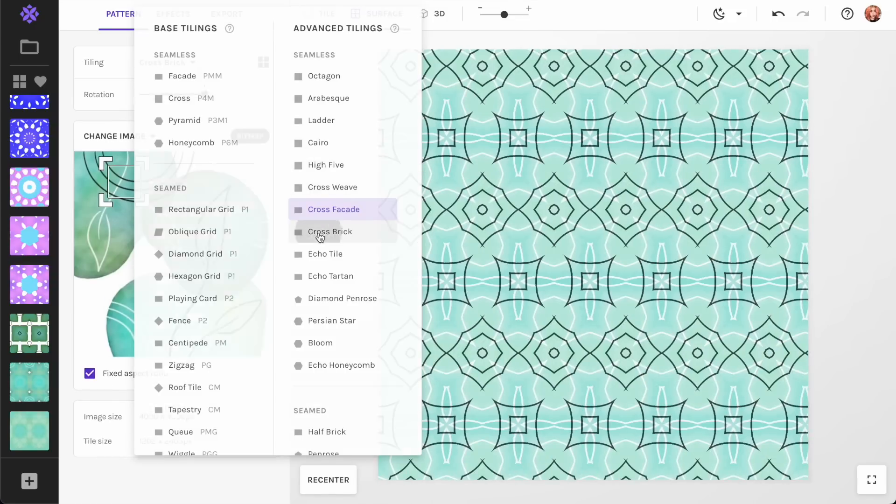
{"action": "left_click", "coordinate": [321, 233]}
{"action": "left_click_drag", "start_coordinate": [140, 441], "coordinate": [196, 441]}
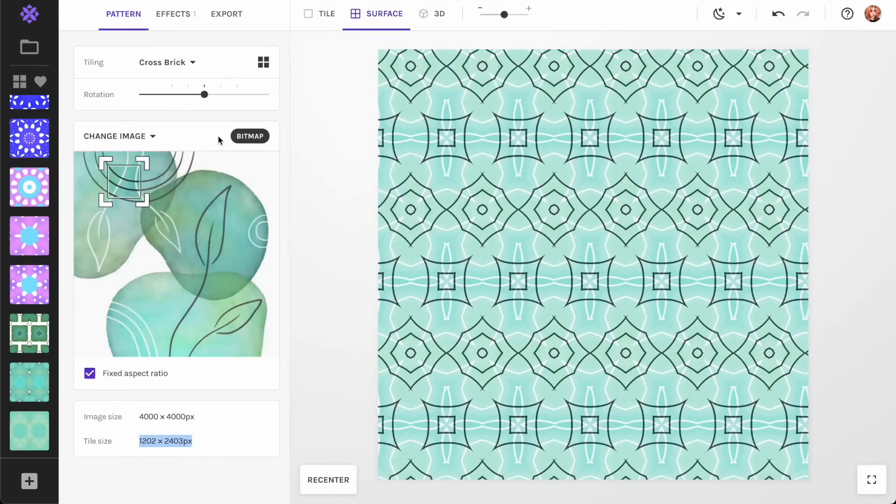
- Change the tiling to Echo Tile and after that to Persian Star, checking the Persian Star tile size
{"action": "left_click", "coordinate": [188, 62]}
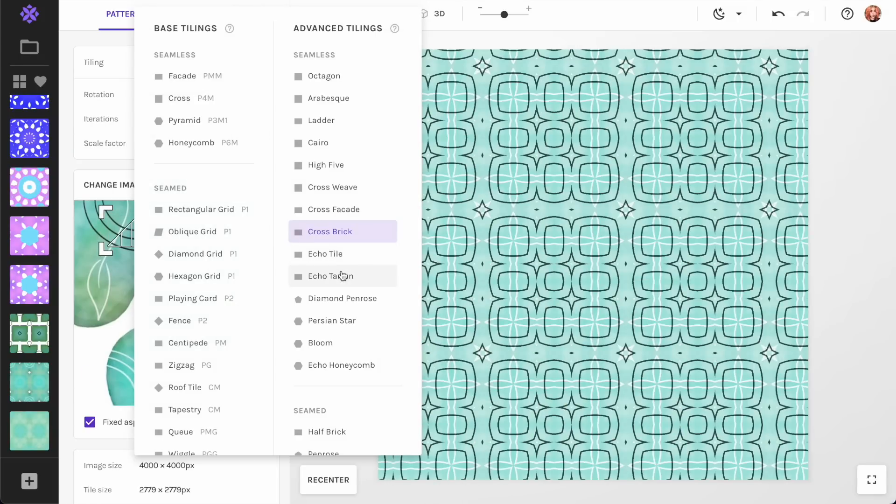
{"action": "left_click", "coordinate": [340, 255]}
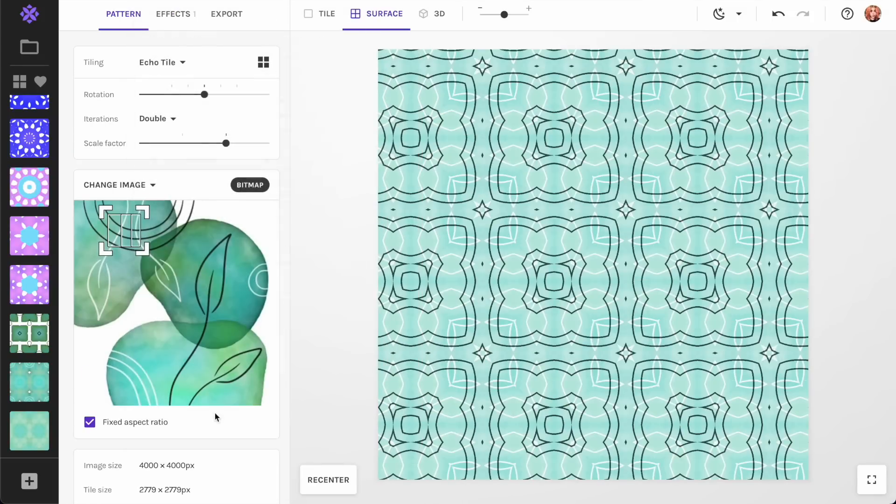
{"action": "left_click", "coordinate": [182, 73]}
{"action": "left_click", "coordinate": [337, 324]}
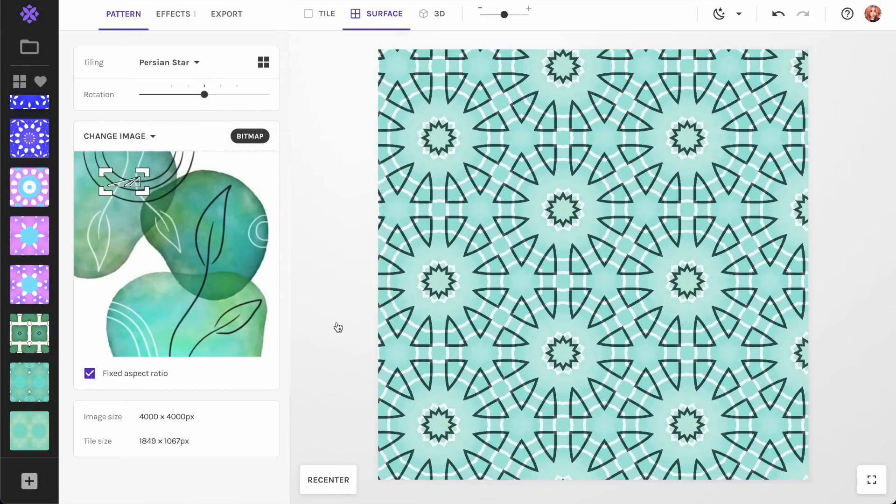
{"action": "left_click_drag", "start_coordinate": [146, 441], "coordinate": [193, 441]}
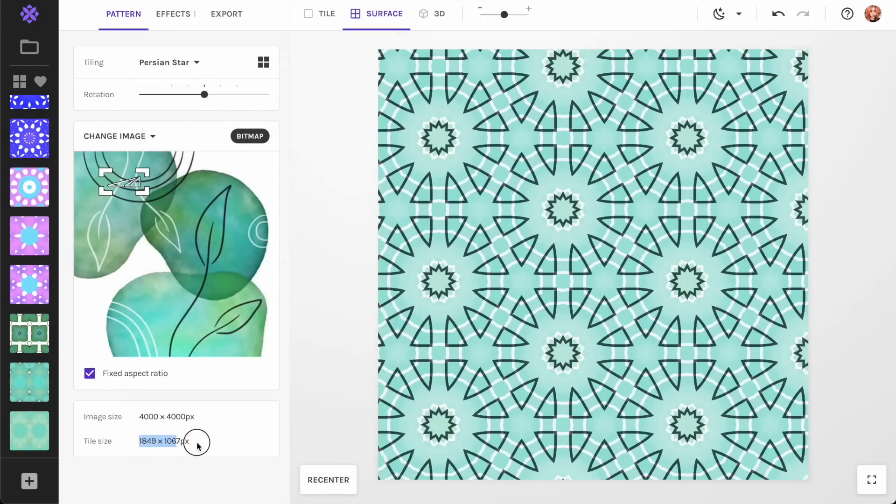
- Change the pattern's tiling from Persian Star to Diamond Penrose
{"action": "left_click", "coordinate": [197, 65]}
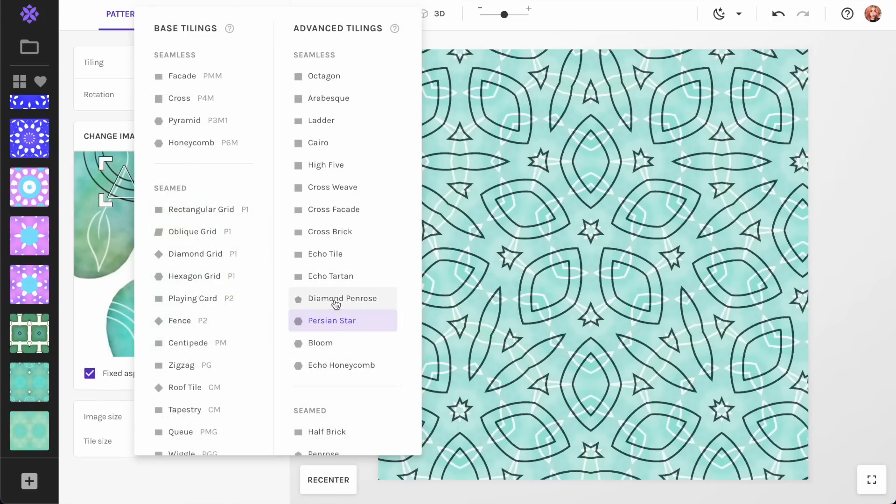
{"action": "left_click", "coordinate": [335, 302]}
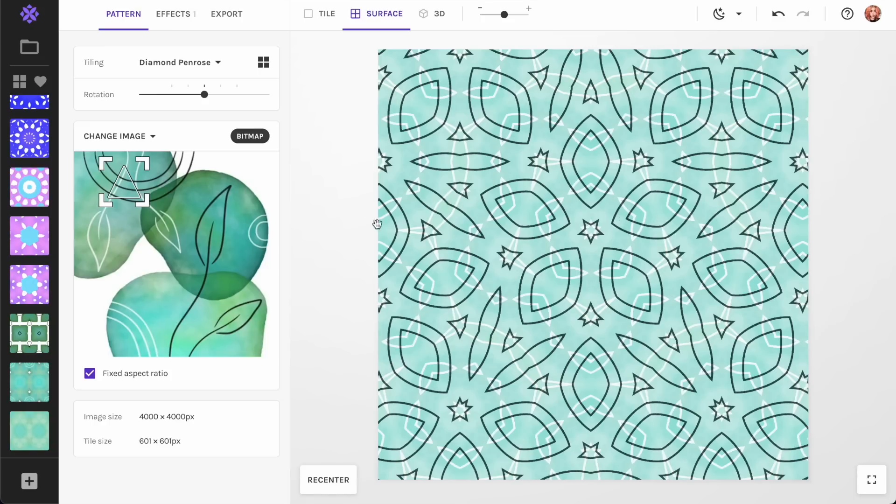
{"action": "left_click", "coordinate": [165, 15]}
{"action": "left_click", "coordinate": [123, 25]}
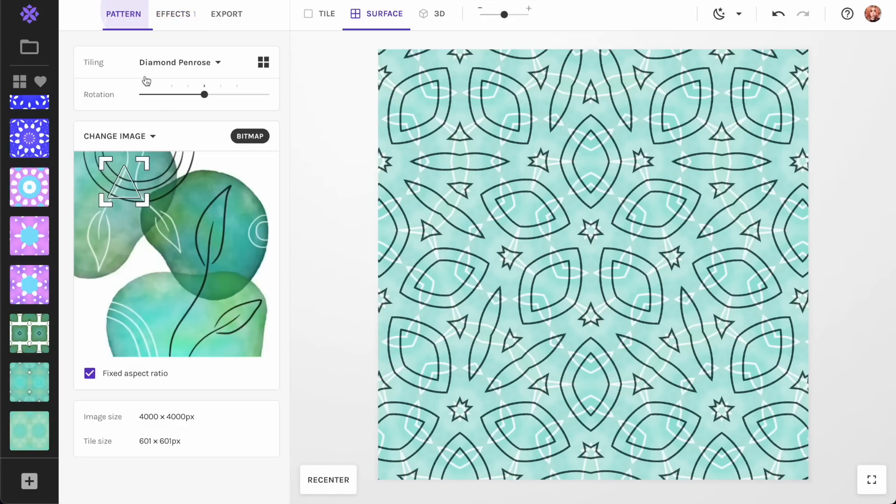
- Preview seamed and seamless tilings on the surface, trying Ladder and after that Pyramid
{"action": "left_click", "coordinate": [168, 62]}
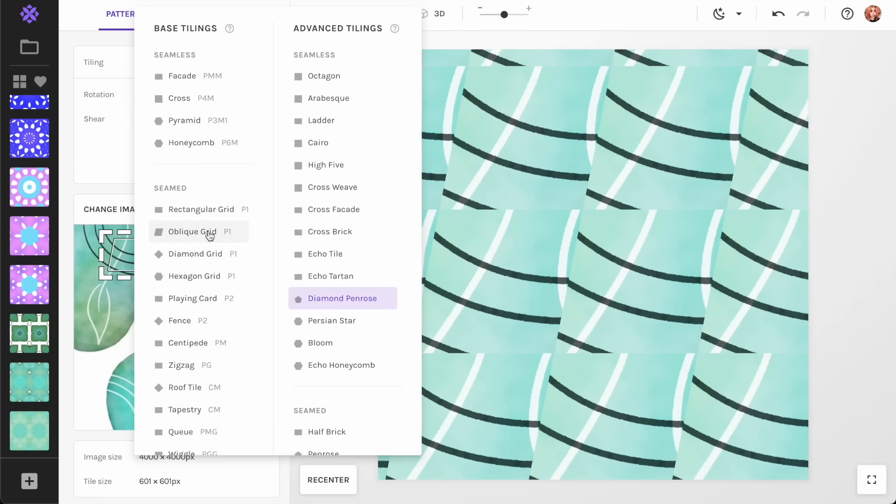
{"action": "scroll", "coordinate": [200, 248], "scroll_direction": "down", "scroll_amount": 4}
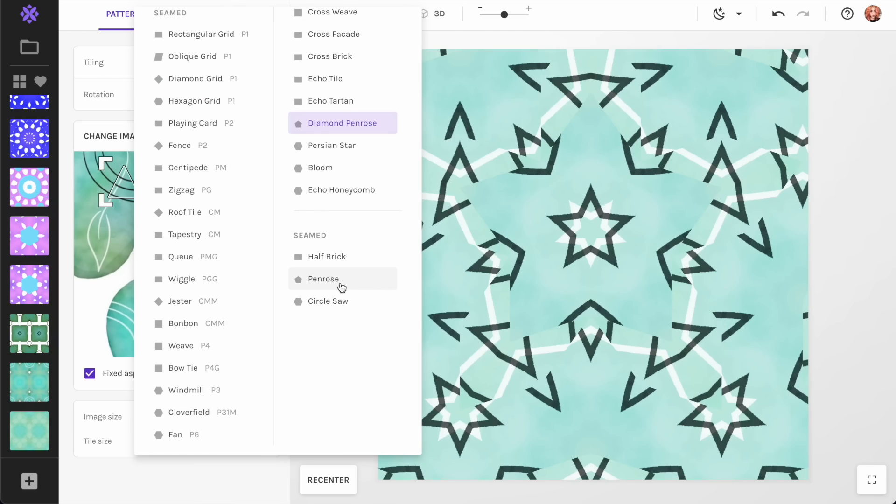
{"action": "scroll", "coordinate": [339, 189], "scroll_direction": "up", "scroll_amount": 4}
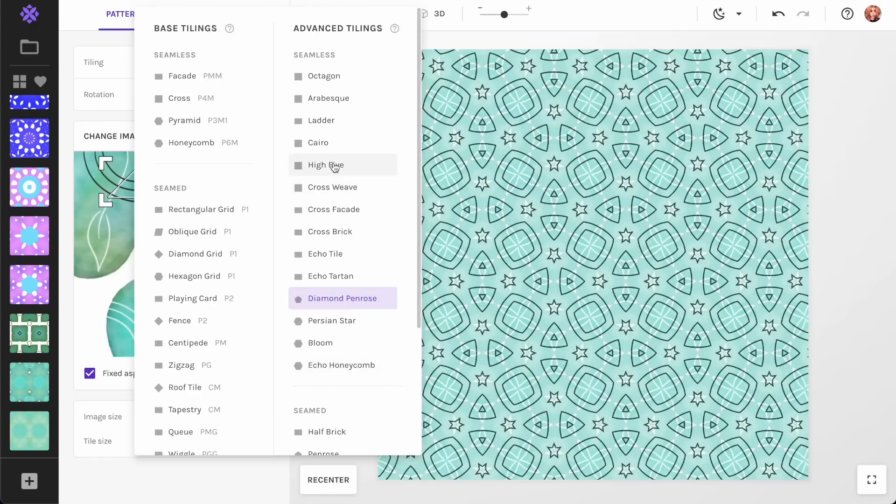
{"action": "left_click", "coordinate": [329, 121]}
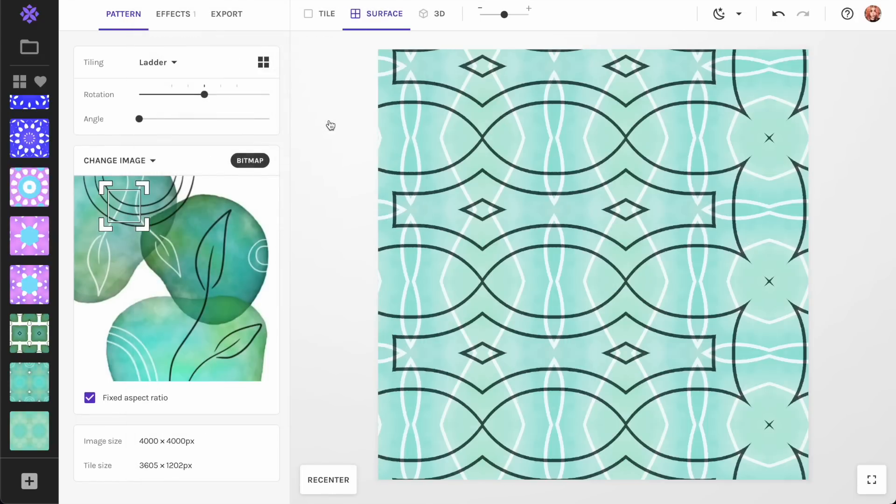
{"action": "left_click", "coordinate": [151, 65]}
{"action": "left_click", "coordinate": [217, 122]}
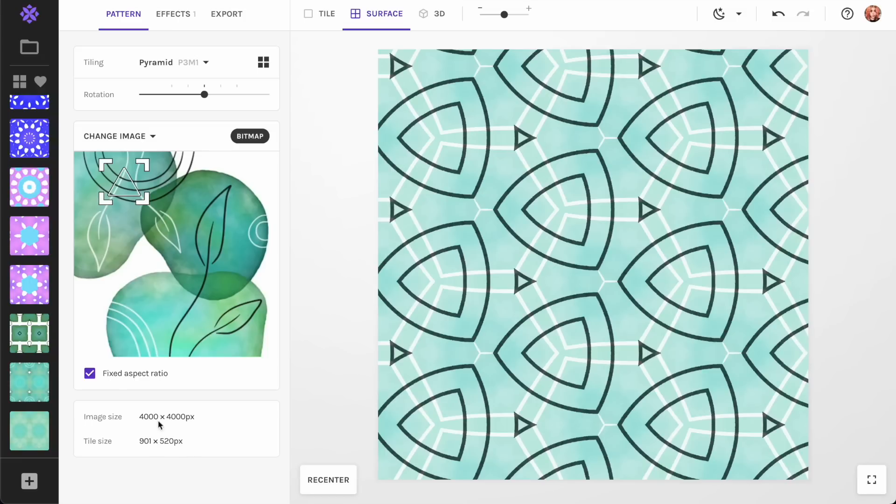
- Change the pattern's tiling to Facade and shift the pattern's position on the surface
{"action": "left_click", "coordinate": [161, 63]}
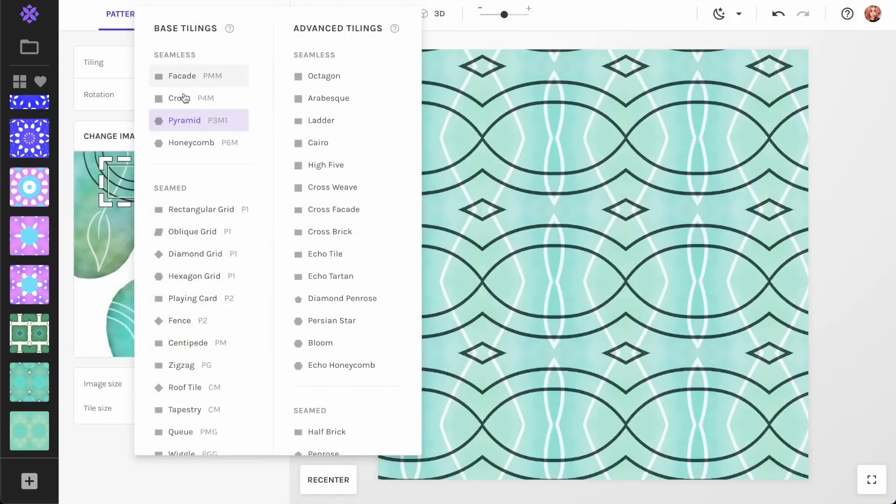
{"action": "left_click", "coordinate": [181, 76]}
{"action": "left_click_drag", "start_coordinate": [537, 203], "coordinate": [662, 253]}
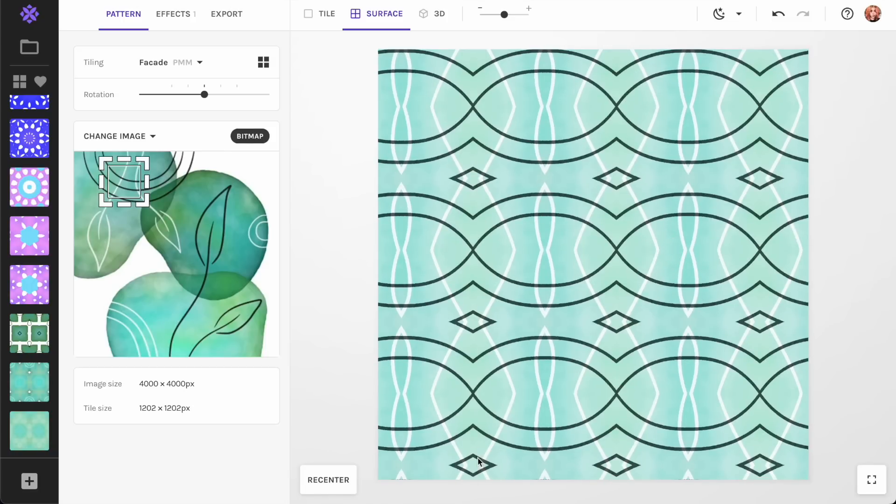
{"action": "left_click_drag", "start_coordinate": [514, 397], "coordinate": [512, 398]}
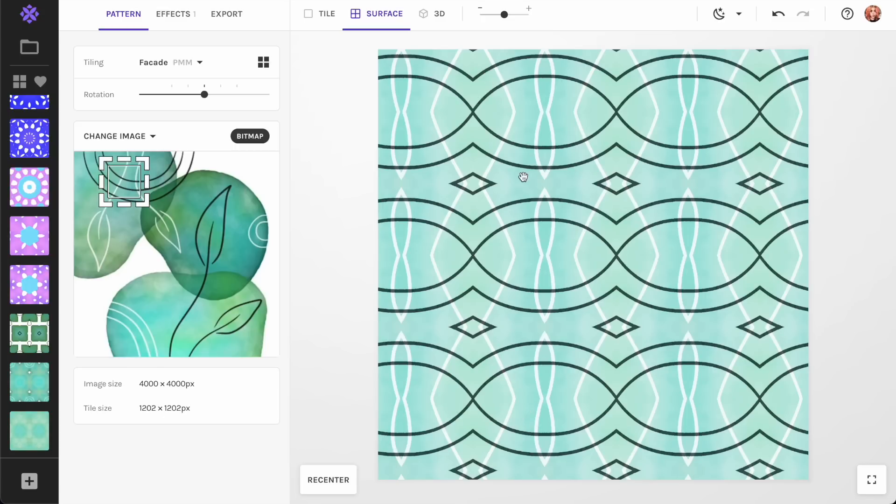
- Export the Facade surface pattern to Downloads as green seamless 9.jpg
{"action": "left_click", "coordinate": [233, 19]}
{"action": "left_click", "coordinate": [251, 490]}
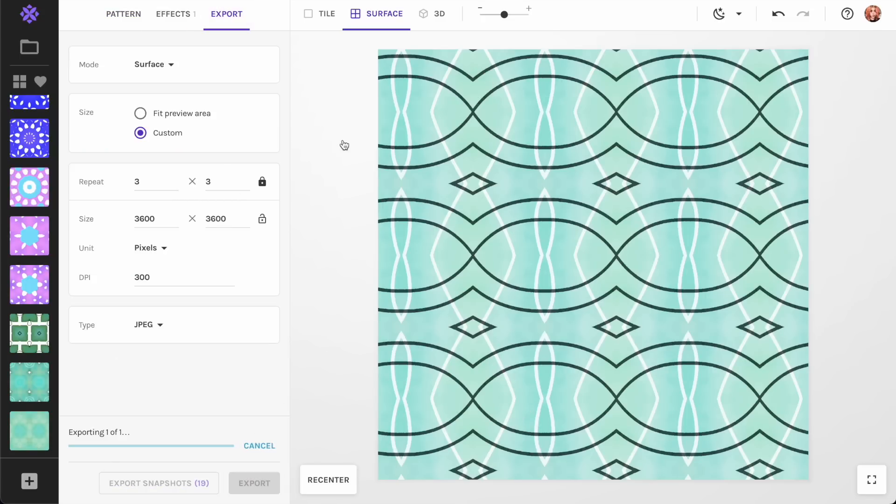
{"action": "type", "text": "green seamless 2"}
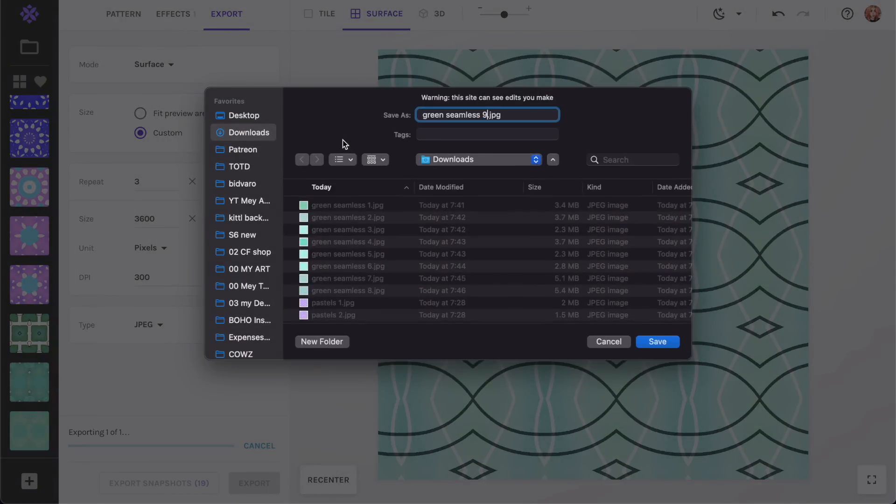
{"action": "key", "text": "Return"}
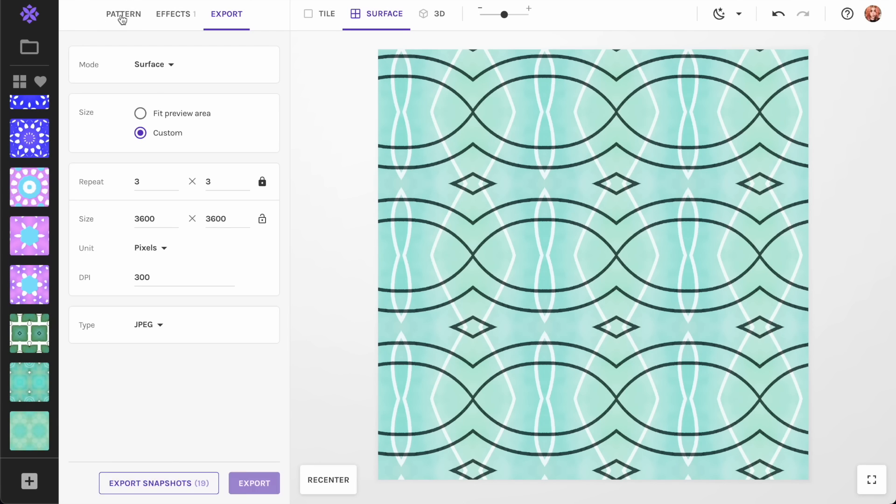
- Change the tiling to Cross and place an enlarged image selection over the dark stem in the source image's lowest green shape
{"action": "left_click", "coordinate": [121, 18]}
{"action": "left_click_drag", "start_coordinate": [126, 182], "coordinate": [142, 343]}
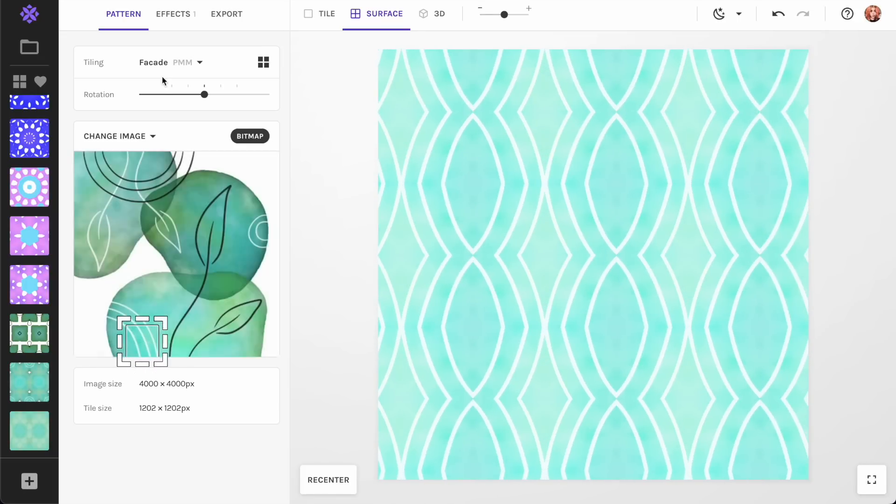
{"action": "left_click", "coordinate": [161, 62]}
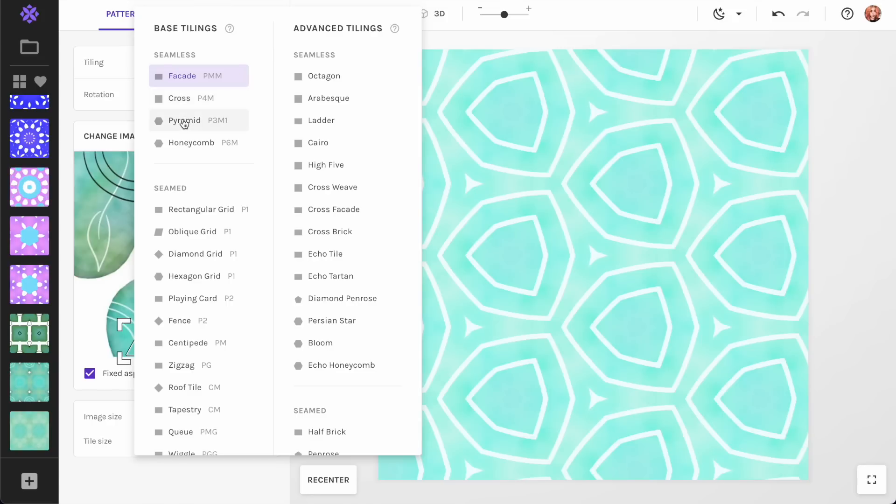
{"action": "left_click", "coordinate": [180, 98]}
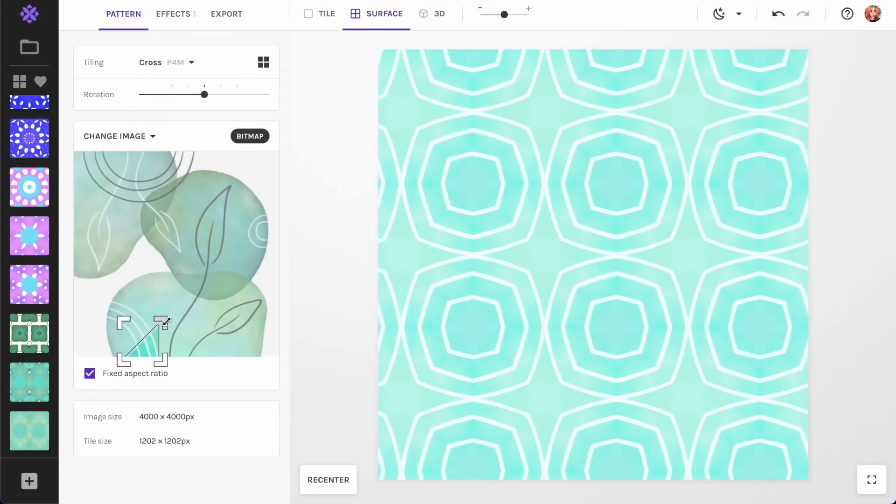
{"action": "left_click_drag", "start_coordinate": [174, 315], "coordinate": [195, 302]}
{"action": "left_click_drag", "start_coordinate": [155, 334], "coordinate": [169, 314]}
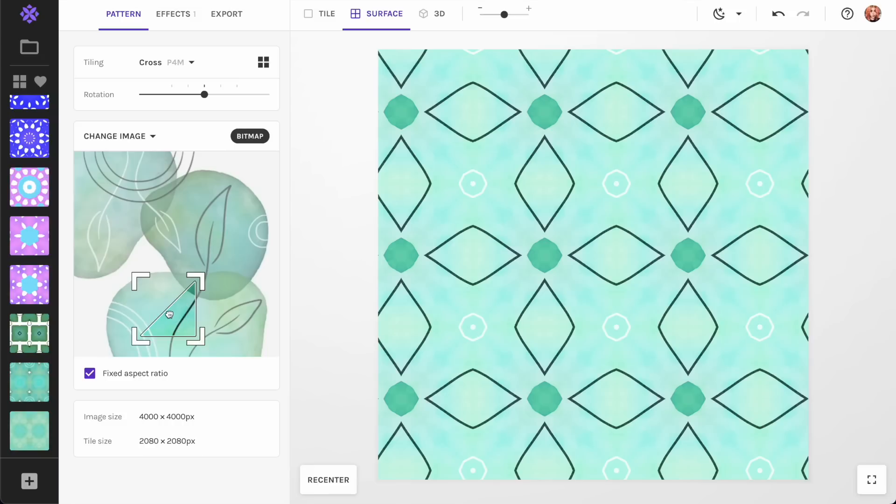
- Set the export repeat of the Cross surface pattern to 4 × 4 and shift the pattern's position
{"action": "left_click", "coordinate": [226, 14]}
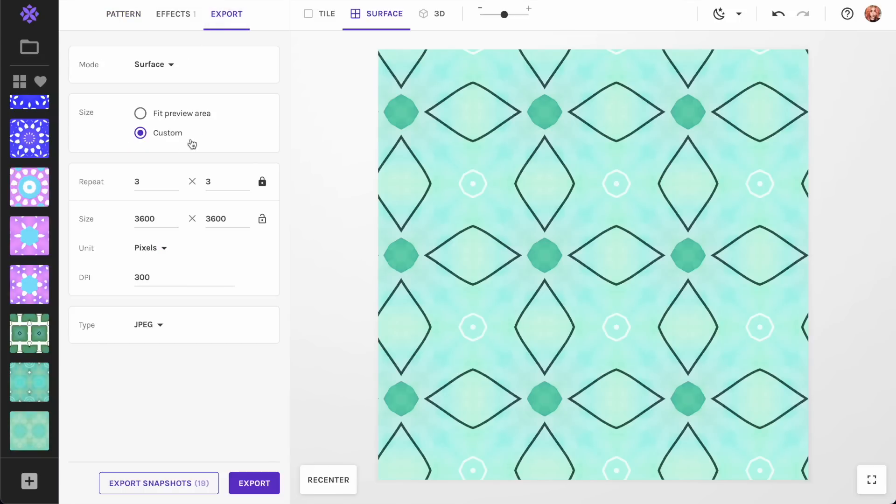
{"action": "key", "text": "BackSpace"}
{"action": "type", "text": "4"}
{"action": "mouse_move", "coordinate": [765, 290]}
{"action": "left_mouse_down"}
{"action": "mouse_move", "coordinate": [755, 292]}
{"action": "mouse_move", "coordinate": [762, 294]}
{"action": "left_mouse_up"}
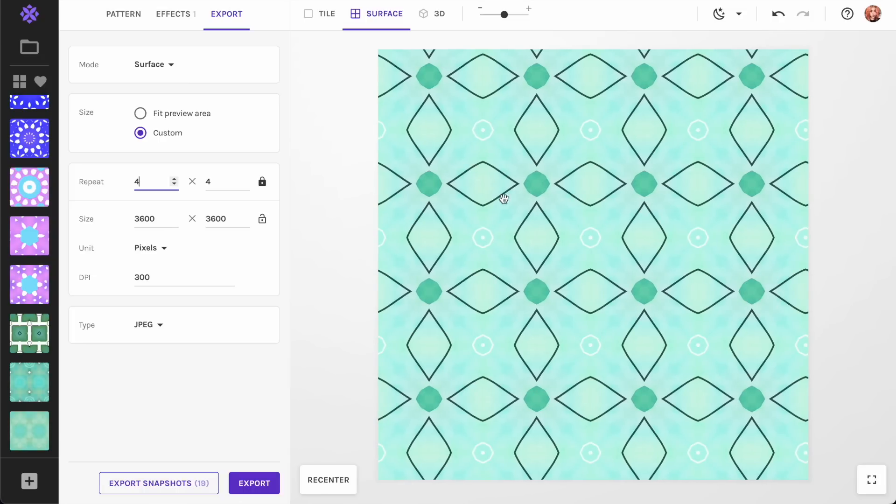
- Export the Cross surface pattern to Downloads as green seamless 10.jpg and switch to the Downloads folder in Finder
{"action": "left_click", "coordinate": [244, 482]}
{"action": "type", "text": "green seamless 2"}
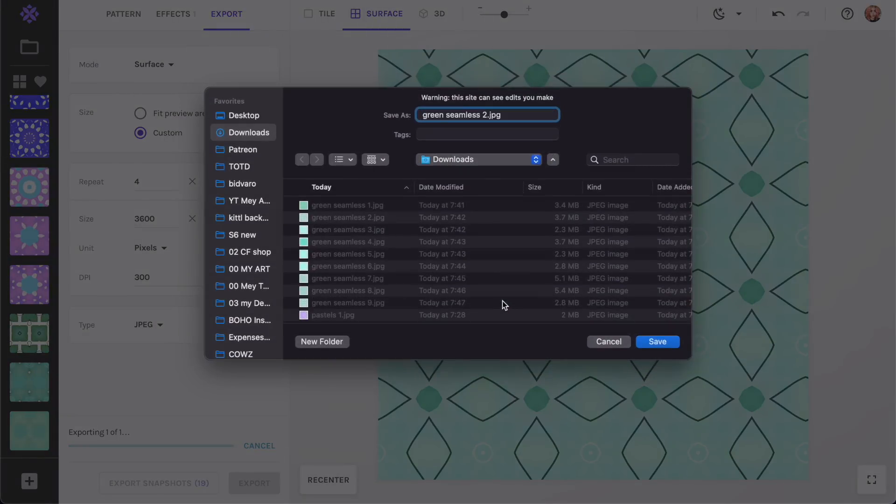
{"action": "key", "text": "Return"}
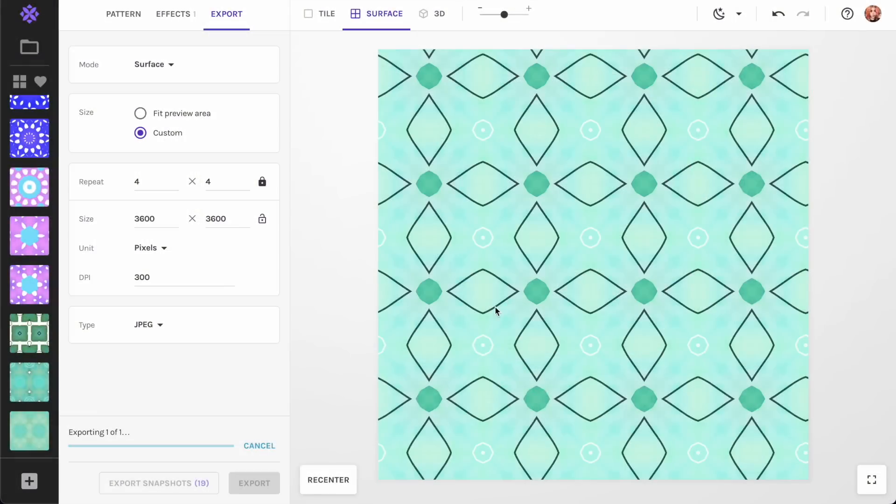
{"action": "mouse_move", "coordinate": [274, 474]}
{"action": "left_click", "coordinate": [79, 477]}
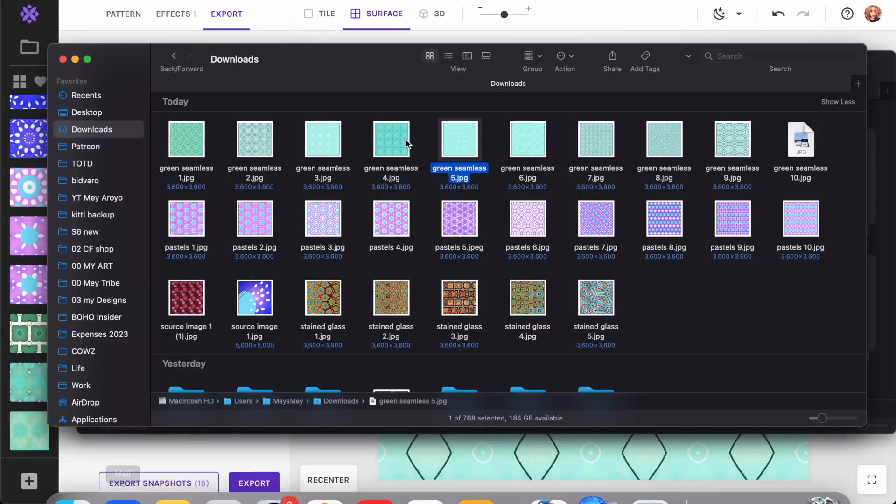